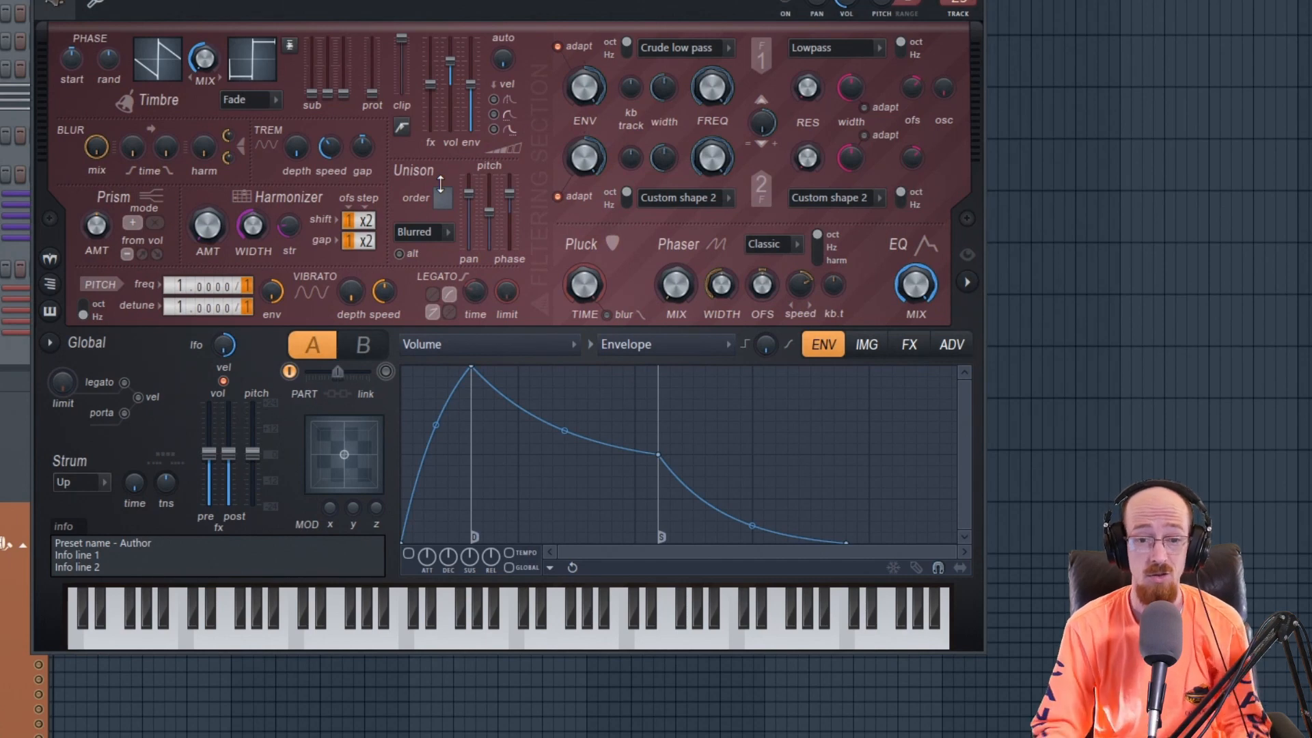
# Step: Set the unison order to 2 with a slightly lower unison pitch thickness, and set the chorus order to 3
pyautogui.click(909, 345)
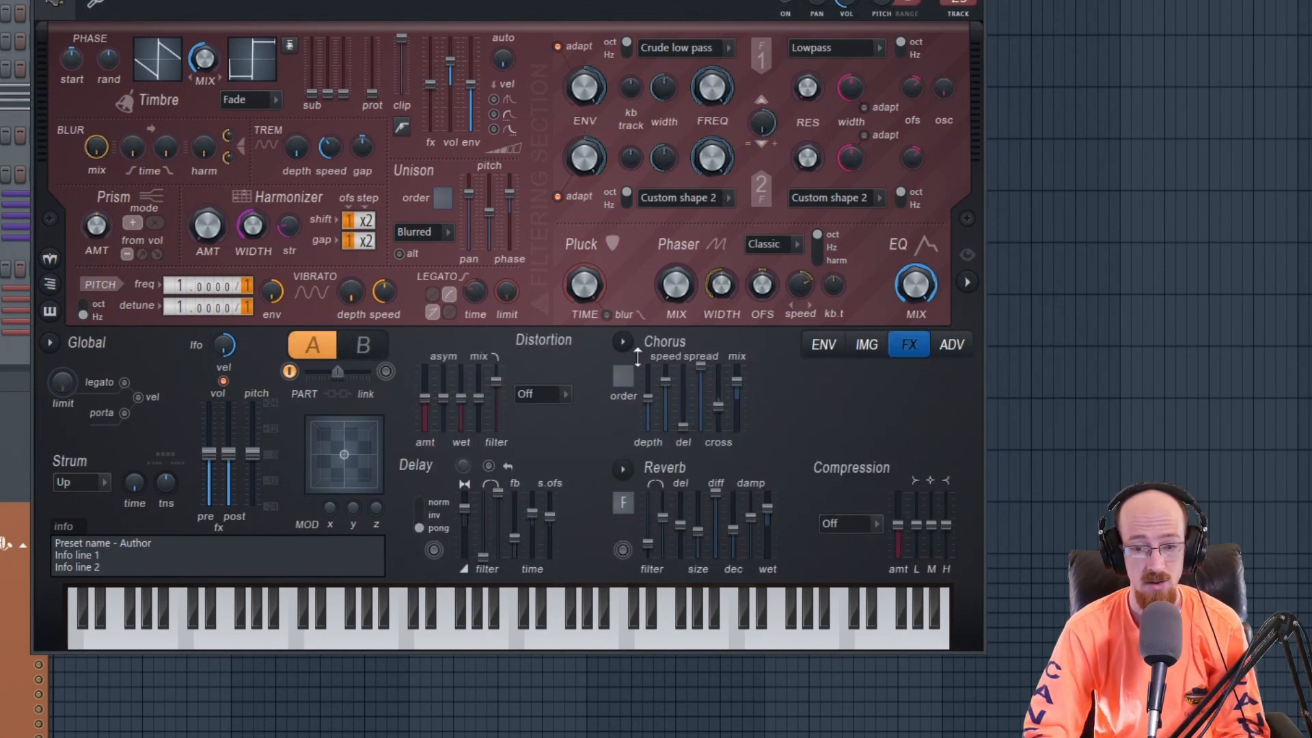
pyautogui.click(623, 375)
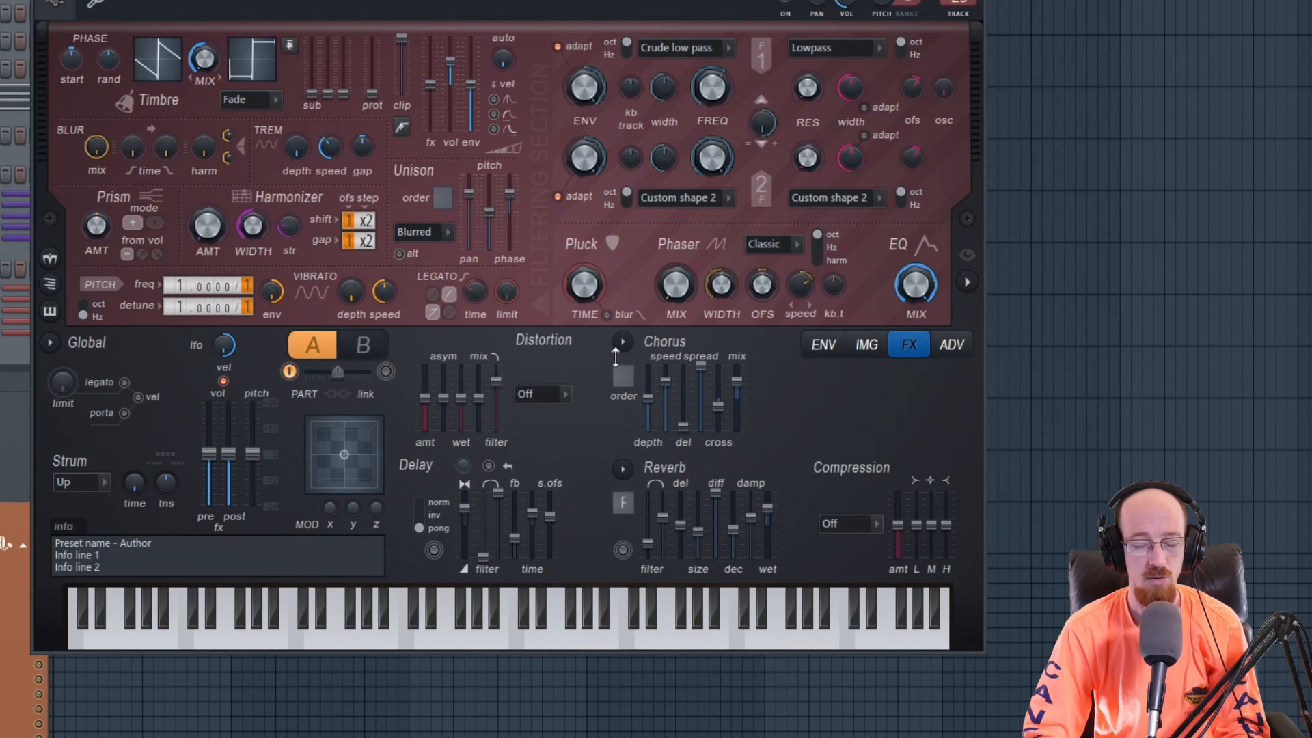
pyautogui.moveTo(441, 201); pyautogui.dragTo(441, 193)
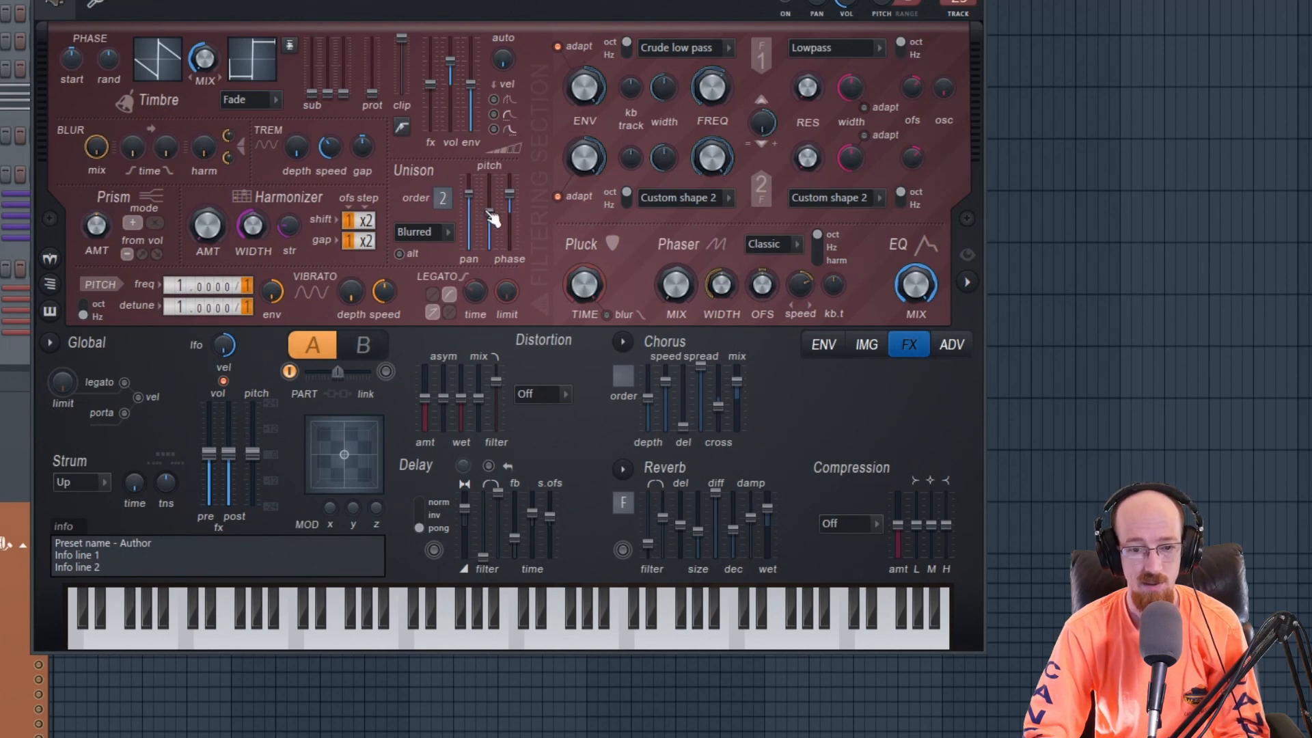
pyautogui.moveTo(491, 218); pyautogui.dragTo(492, 233)
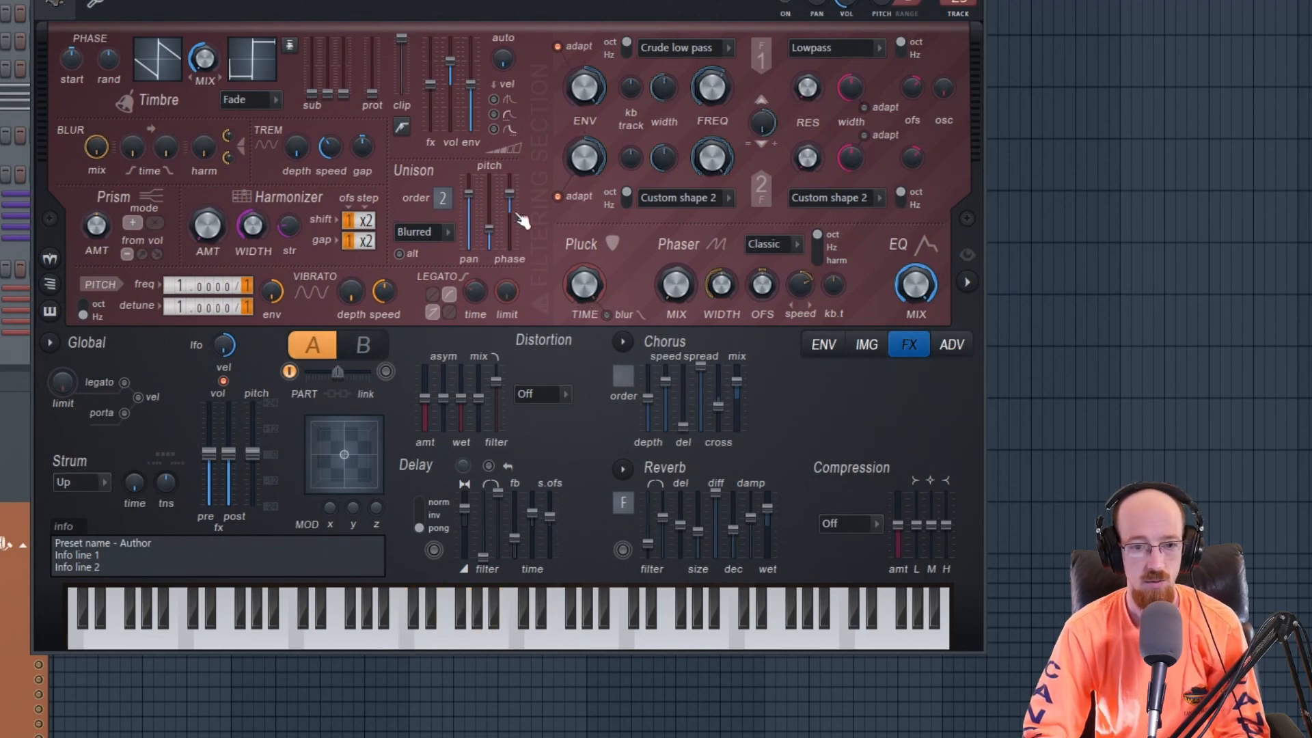
pyautogui.moveTo(623, 377); pyautogui.dragTo(666, 391)
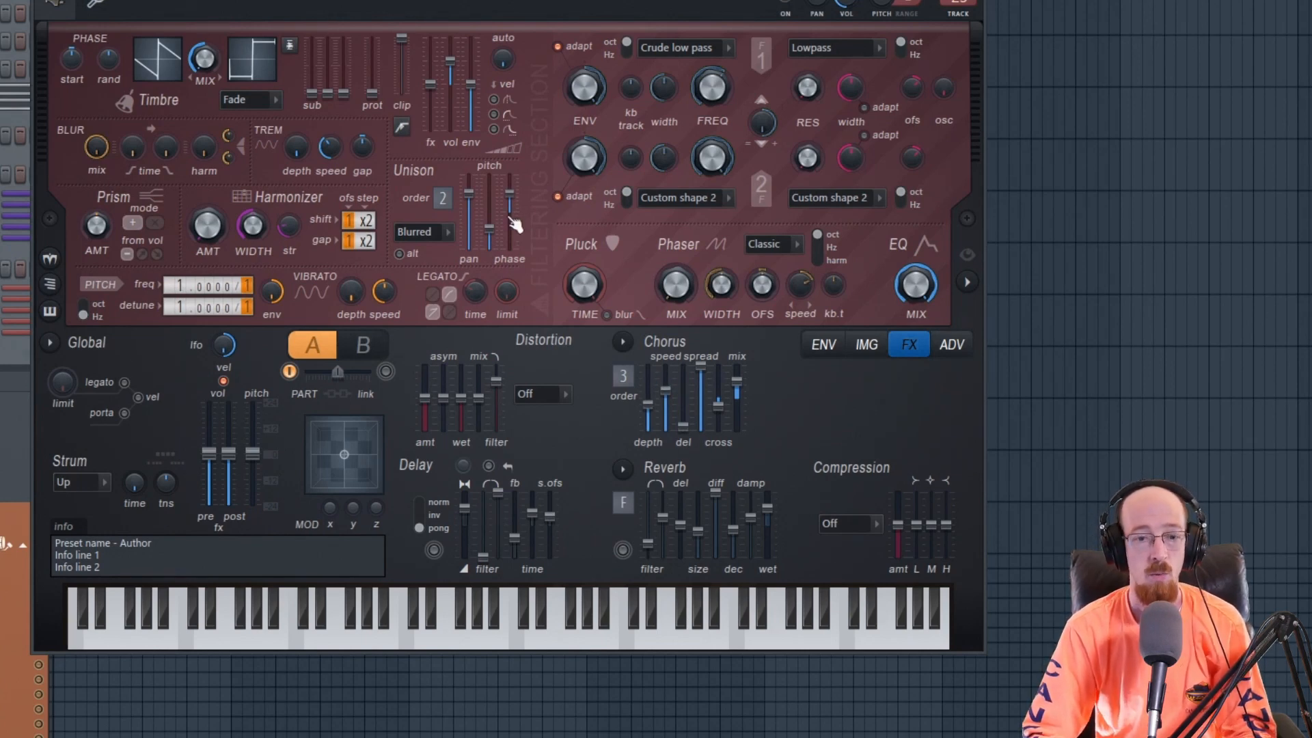
# Step: Raise the unison pitch thickness to its maximum and open that control's articulator envelope
pyautogui.moveTo(492, 231); pyautogui.dragTo(490, 203)
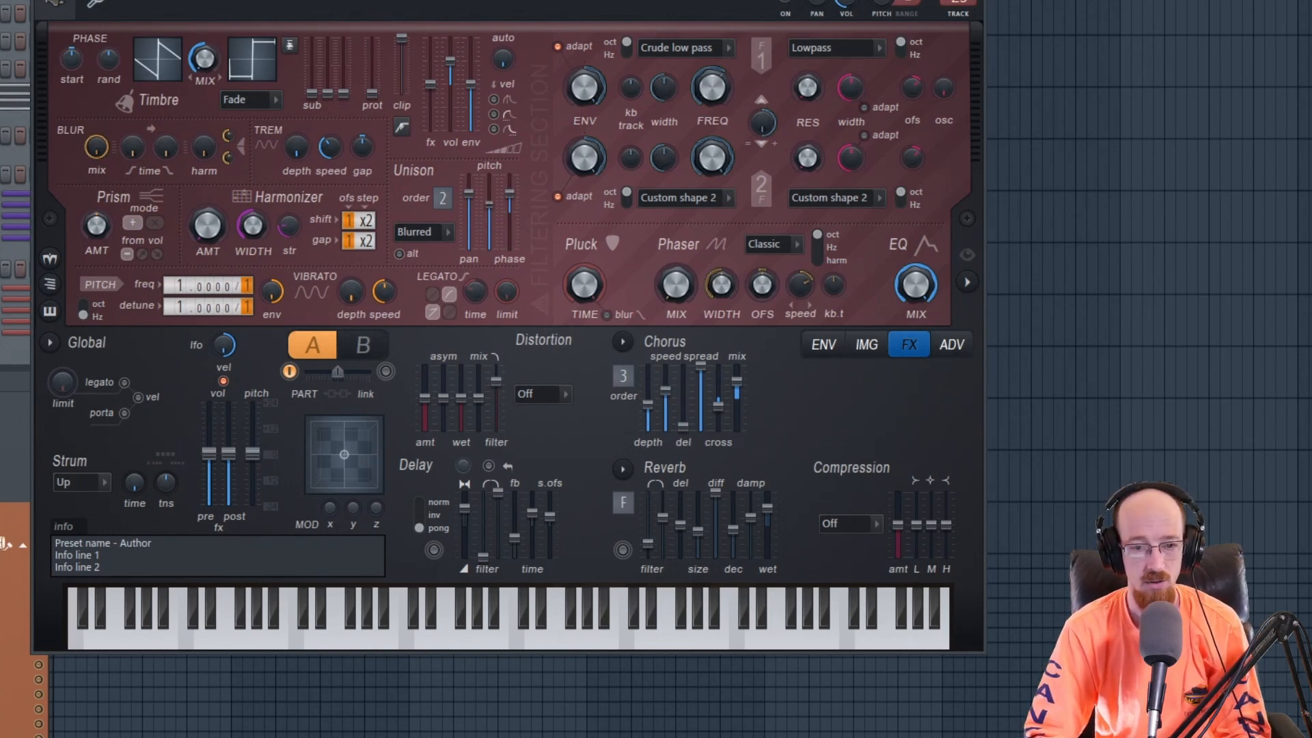
pyautogui.rightClick(490, 178)
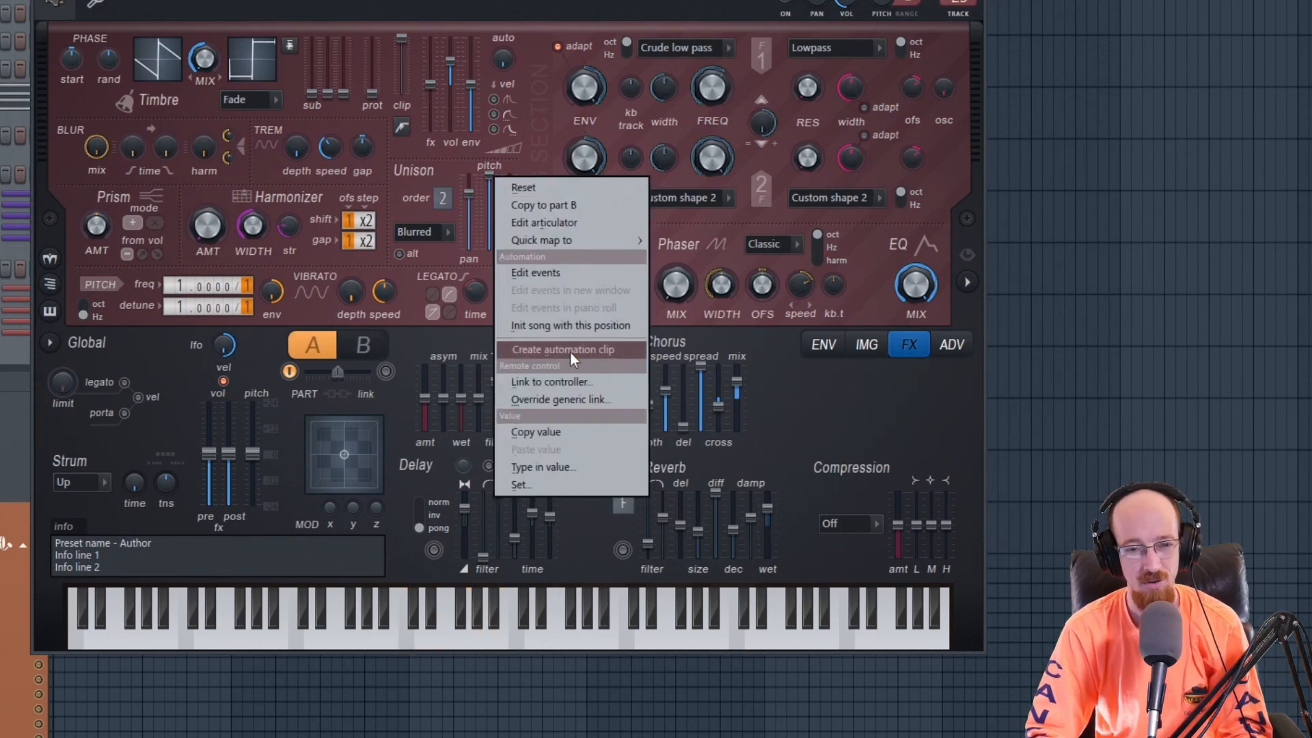
pyautogui.click(542, 224)
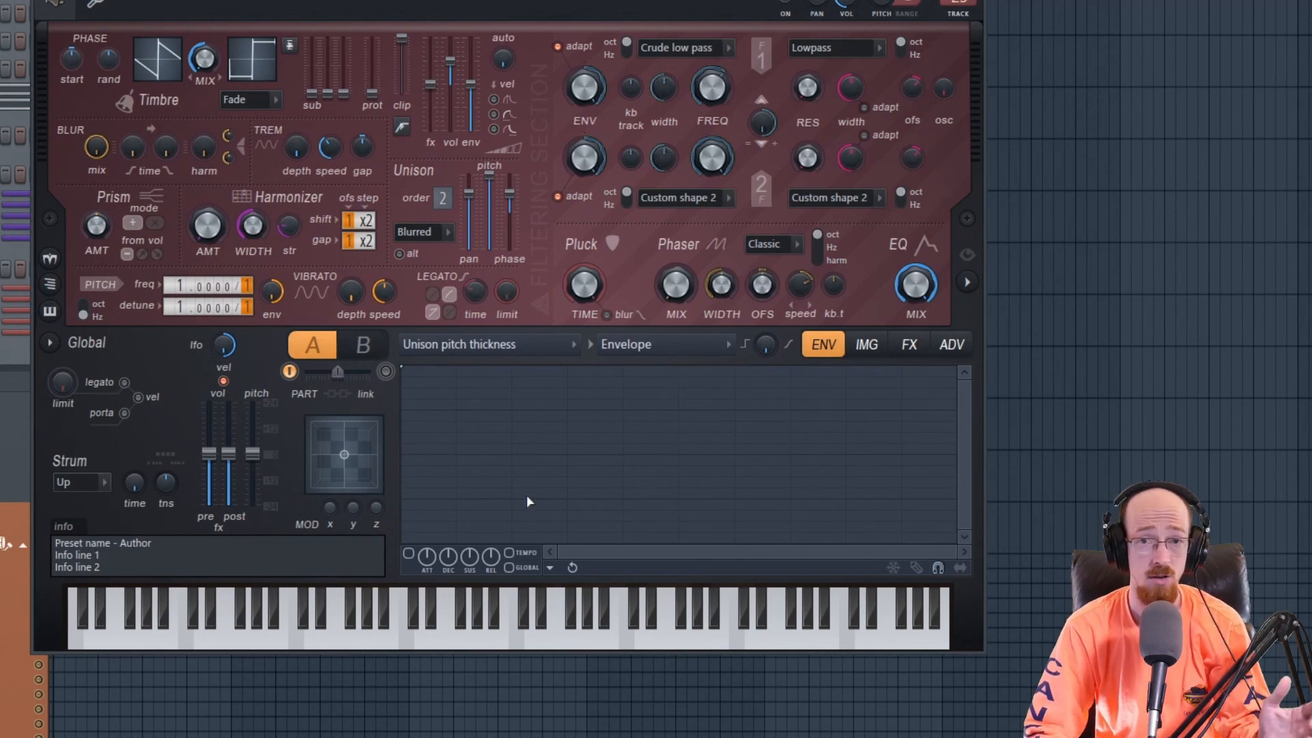
# Step: Enable the unison pitch thickness envelope and shape a steep concave fall from maximum to about a quarter of full height
pyautogui.moveTo(594, 417); pyautogui.dragTo(623, 544)
pyautogui.click(408, 552)
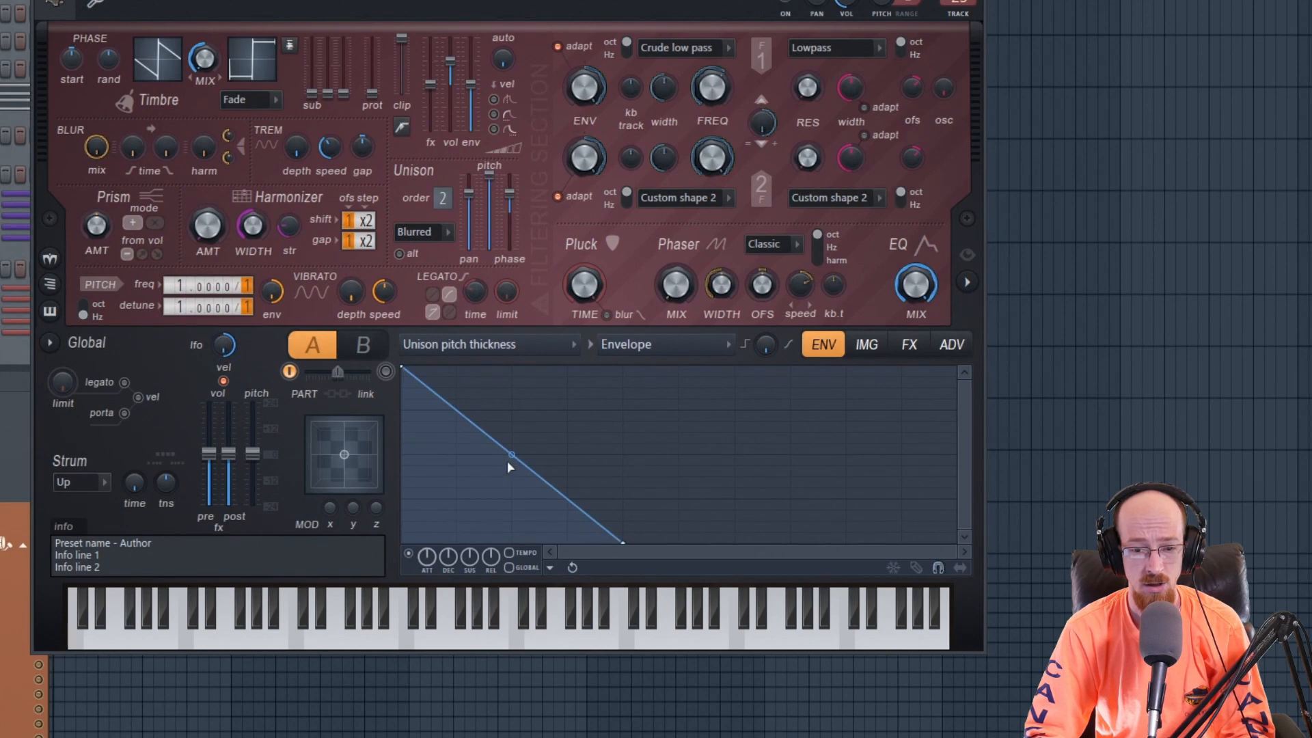
pyautogui.moveTo(513, 453); pyautogui.dragTo(511, 509)
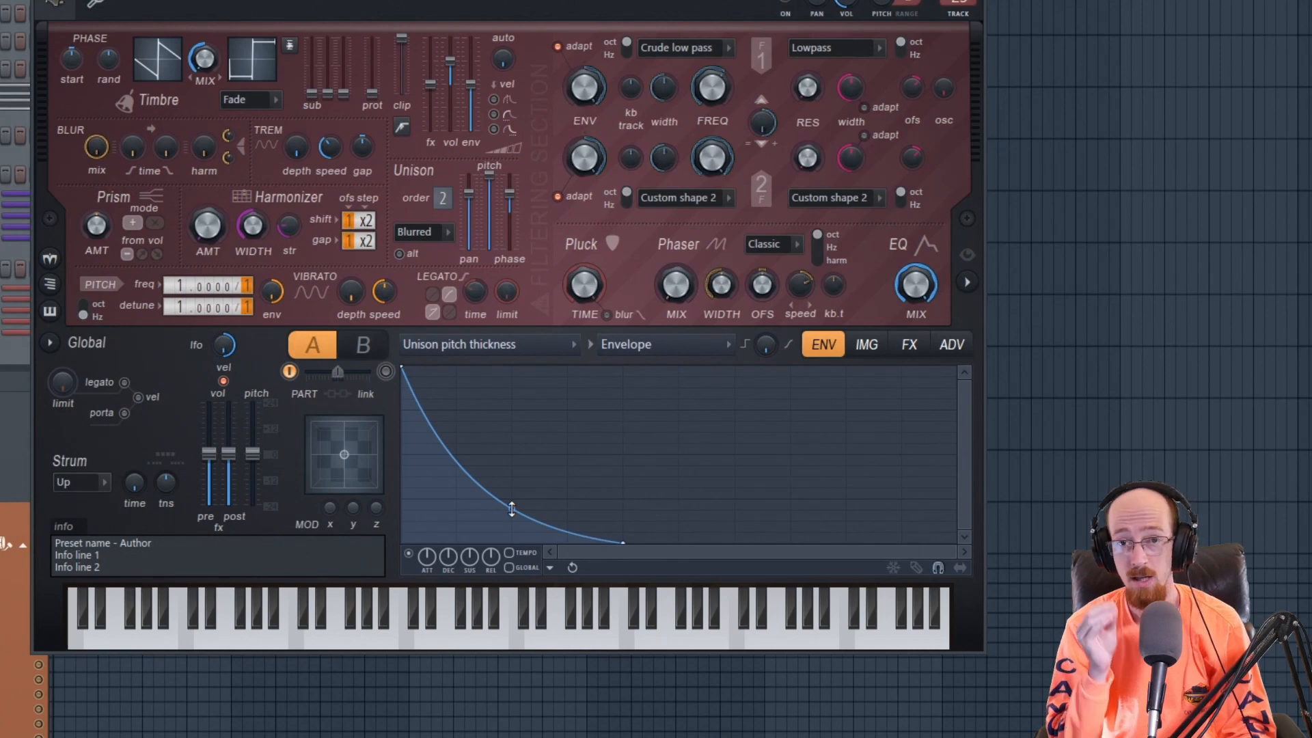
pyautogui.moveTo(623, 544); pyautogui.dragTo(623, 498)
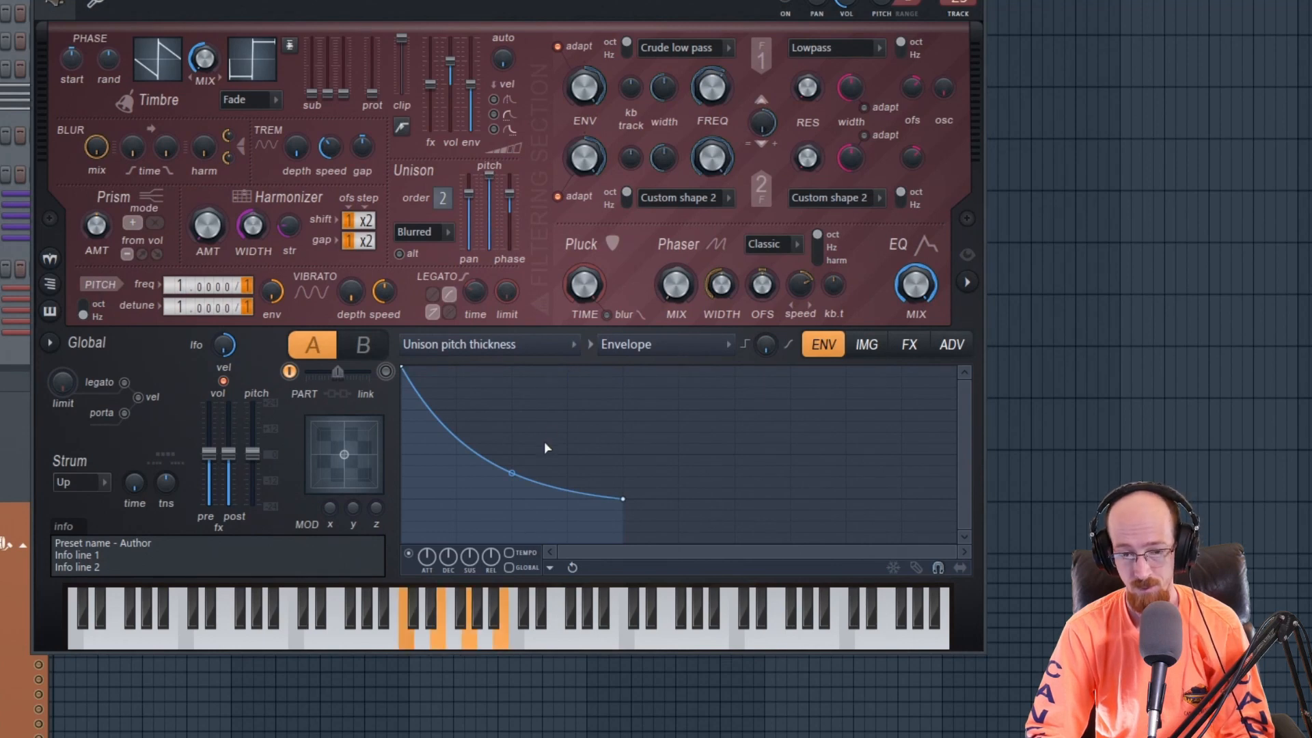
pyautogui.moveTo(511, 472); pyautogui.dragTo(512, 485)
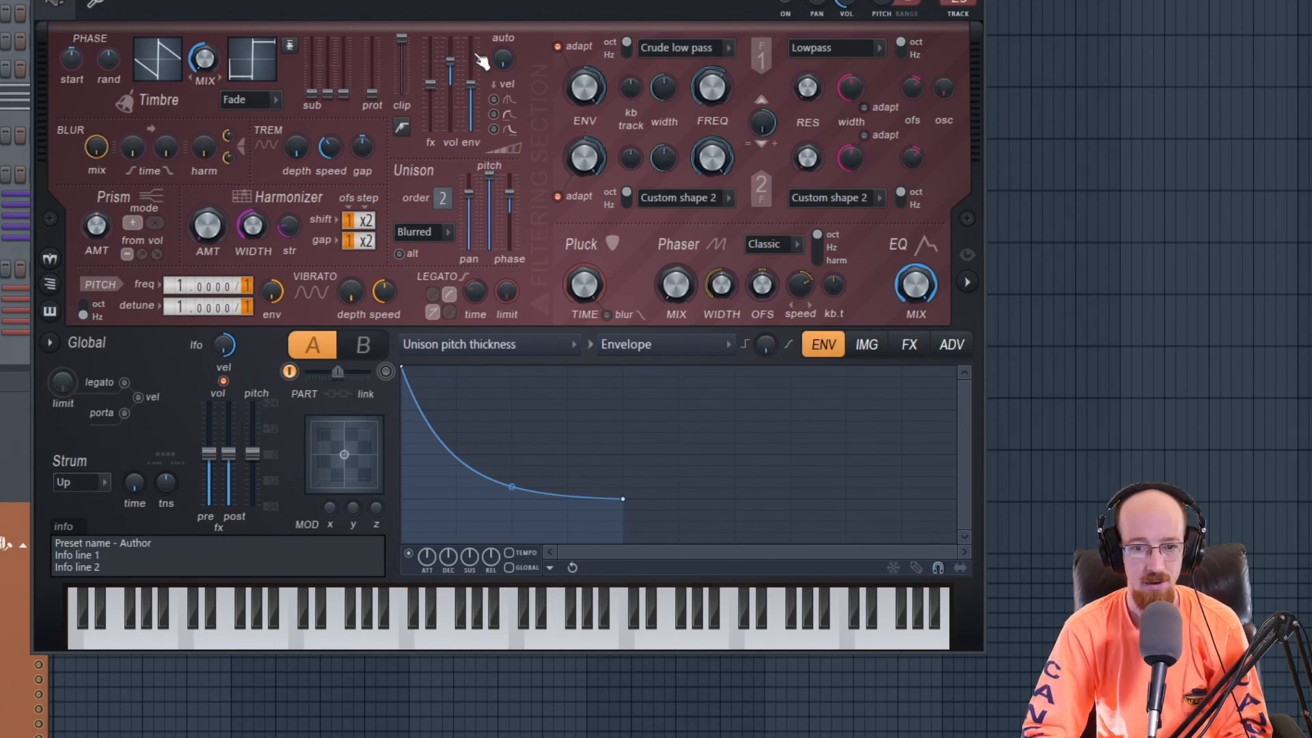
# Step: Open the articulator envelope for filter 1's frequency and reveal the spectral display section
pyautogui.rightClick(714, 99)
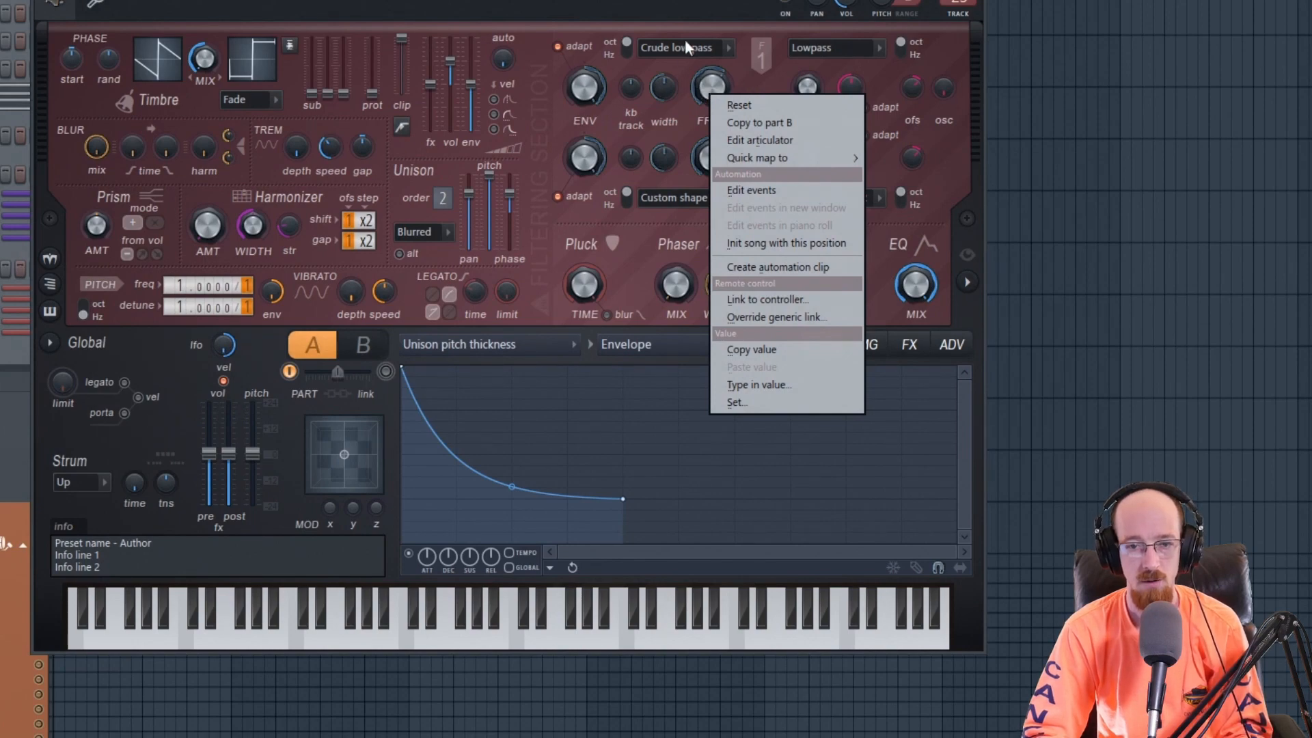
pyautogui.click(754, 137)
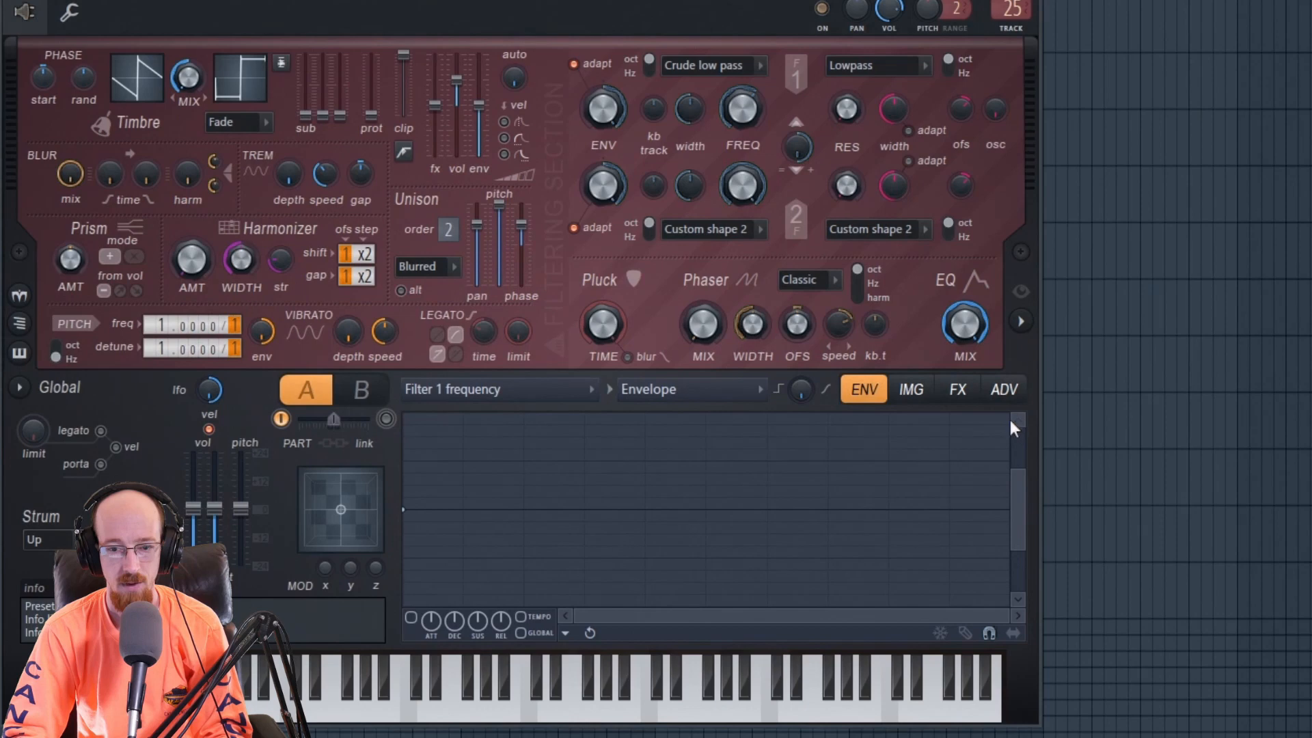
pyautogui.click(1078, 327)
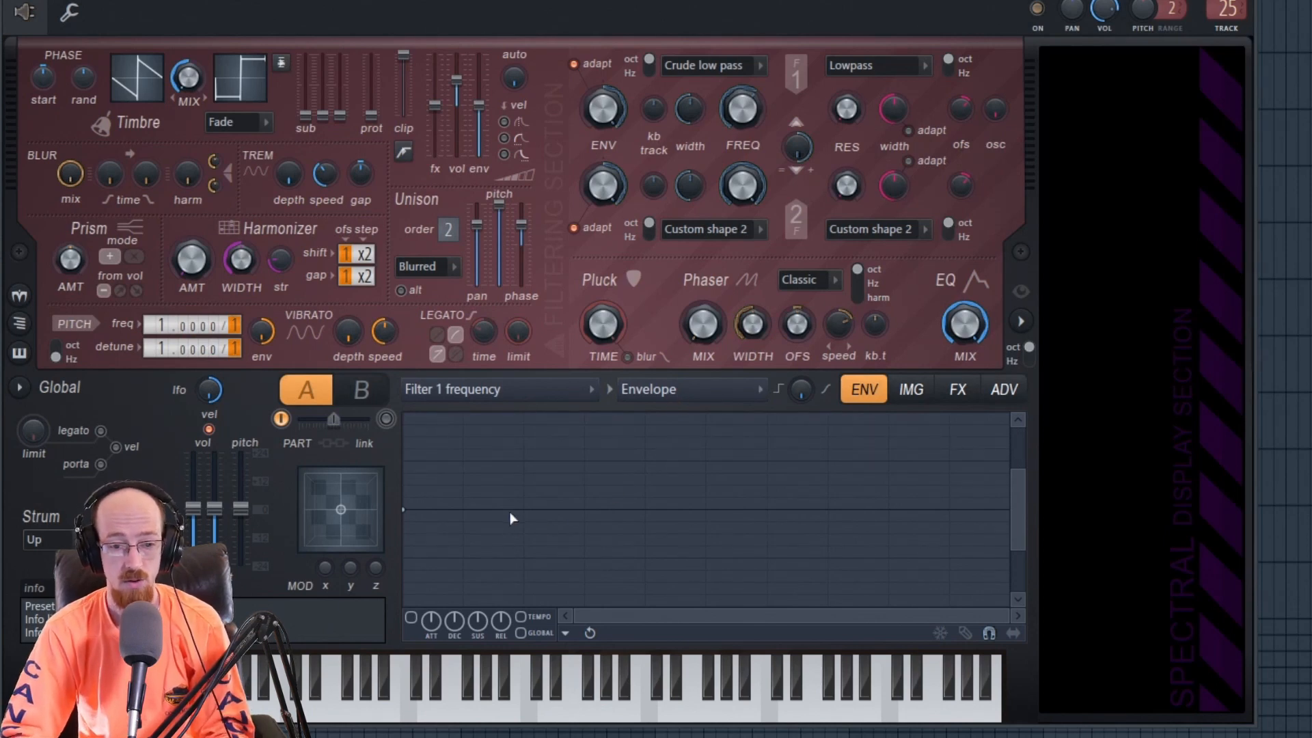
# Step: Draw a filter 1 frequency envelope that rises to maximum, falls to minimum and returns to the centre line
pyautogui.click(457, 442)
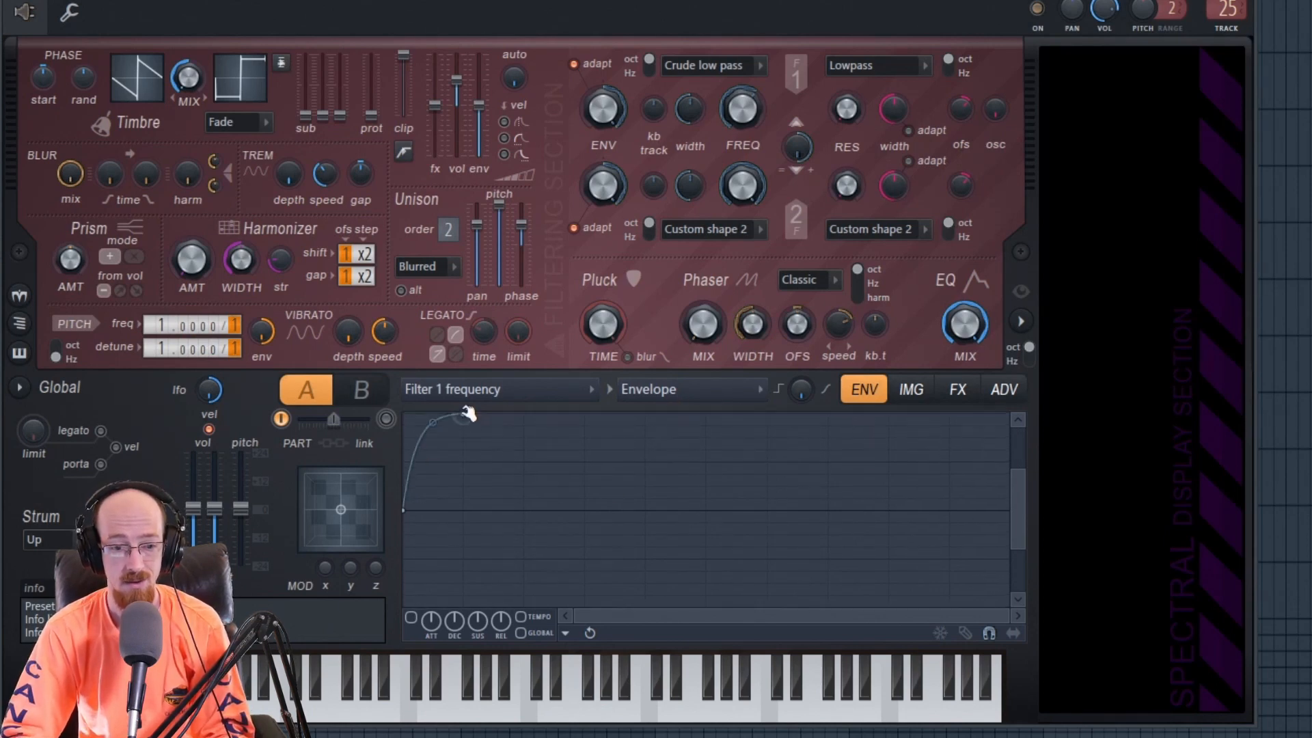
pyautogui.moveTo(1011, 451); pyautogui.dragTo(1013, 427)
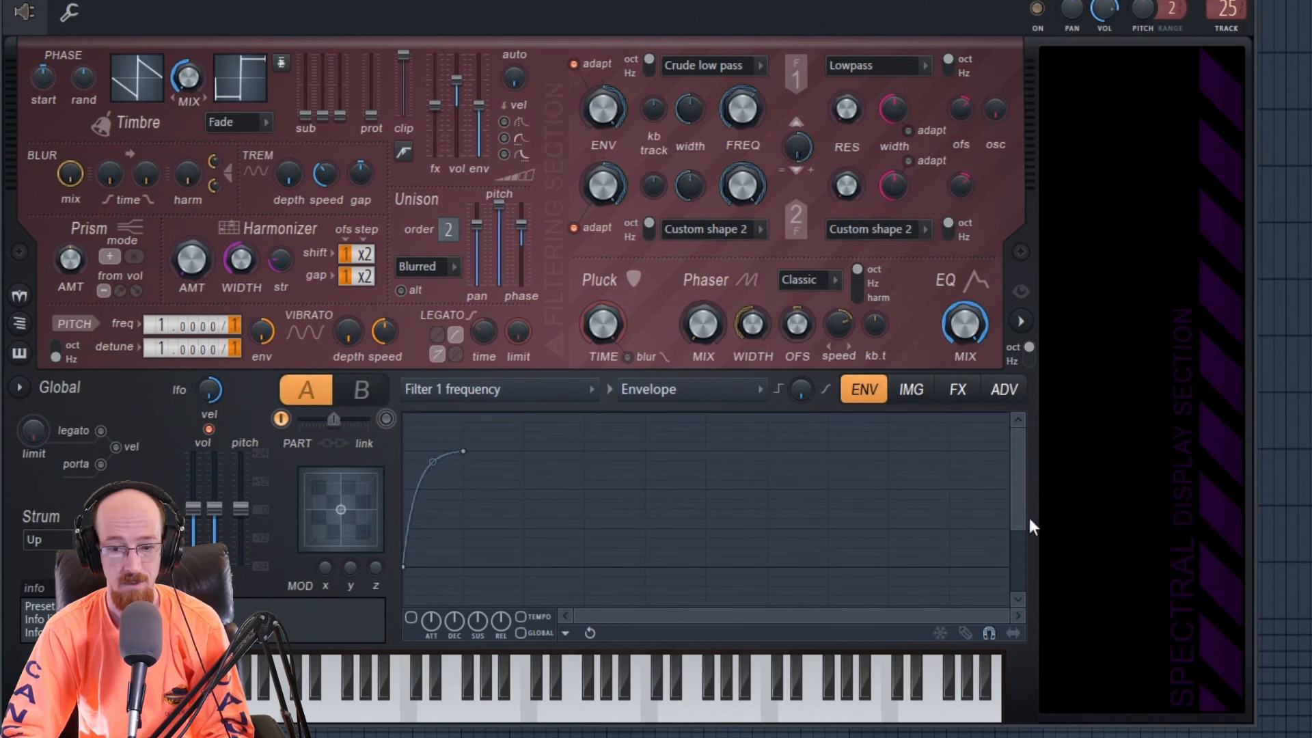
pyautogui.moveTo(1017, 528); pyautogui.dragTo(1016, 593)
pyautogui.moveTo(468, 440); pyautogui.dragTo(470, 410)
pyautogui.moveTo(539, 507); pyautogui.dragTo(523, 605)
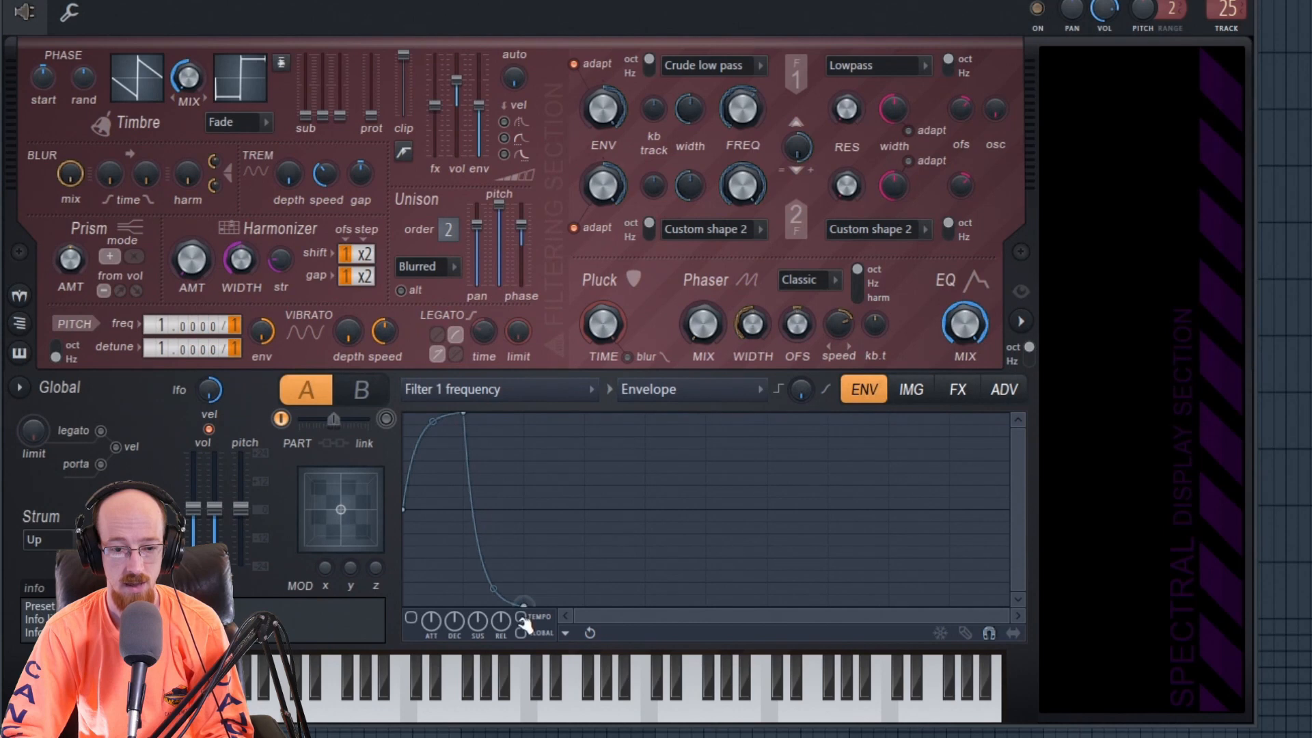
pyautogui.moveTo(584, 525); pyautogui.dragTo(585, 509)
# Step: Enable the envelope, looping from its first point as loop start to its last as sustain/loop end, and audition it
pyautogui.rightClick(585, 507)
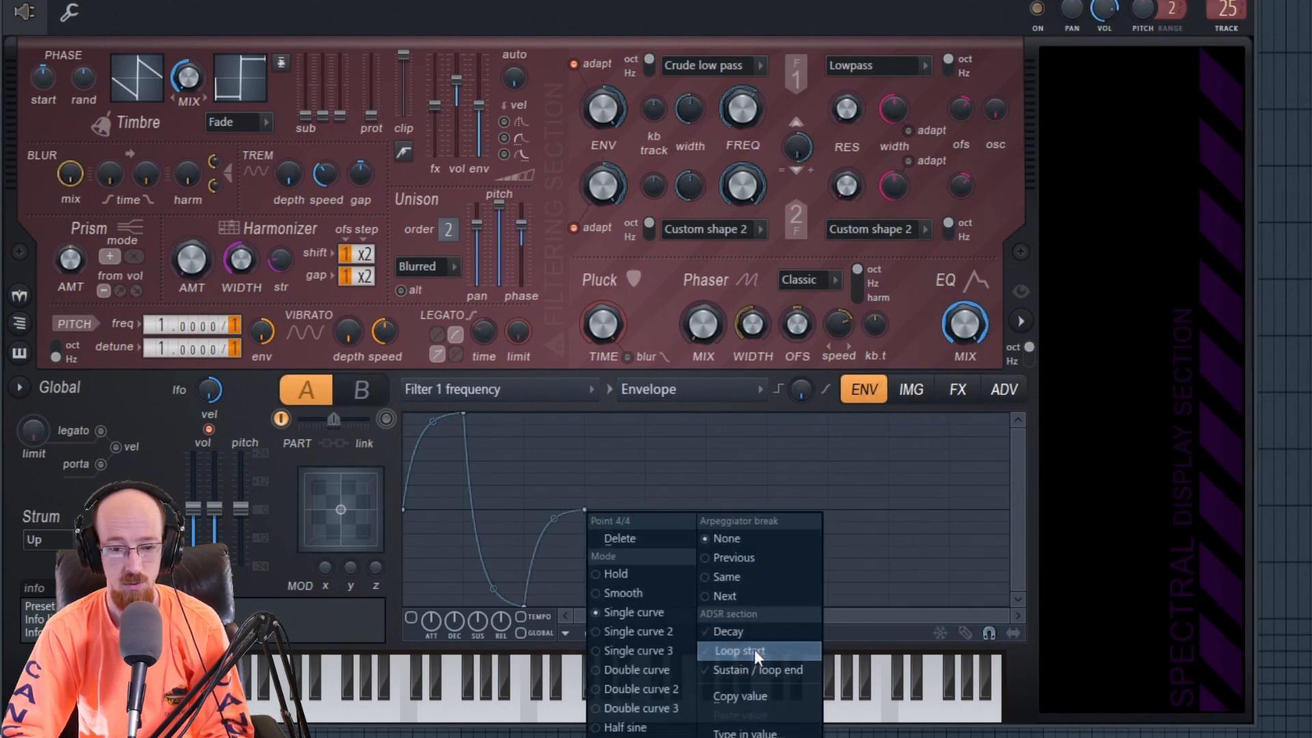
pyautogui.click(751, 670)
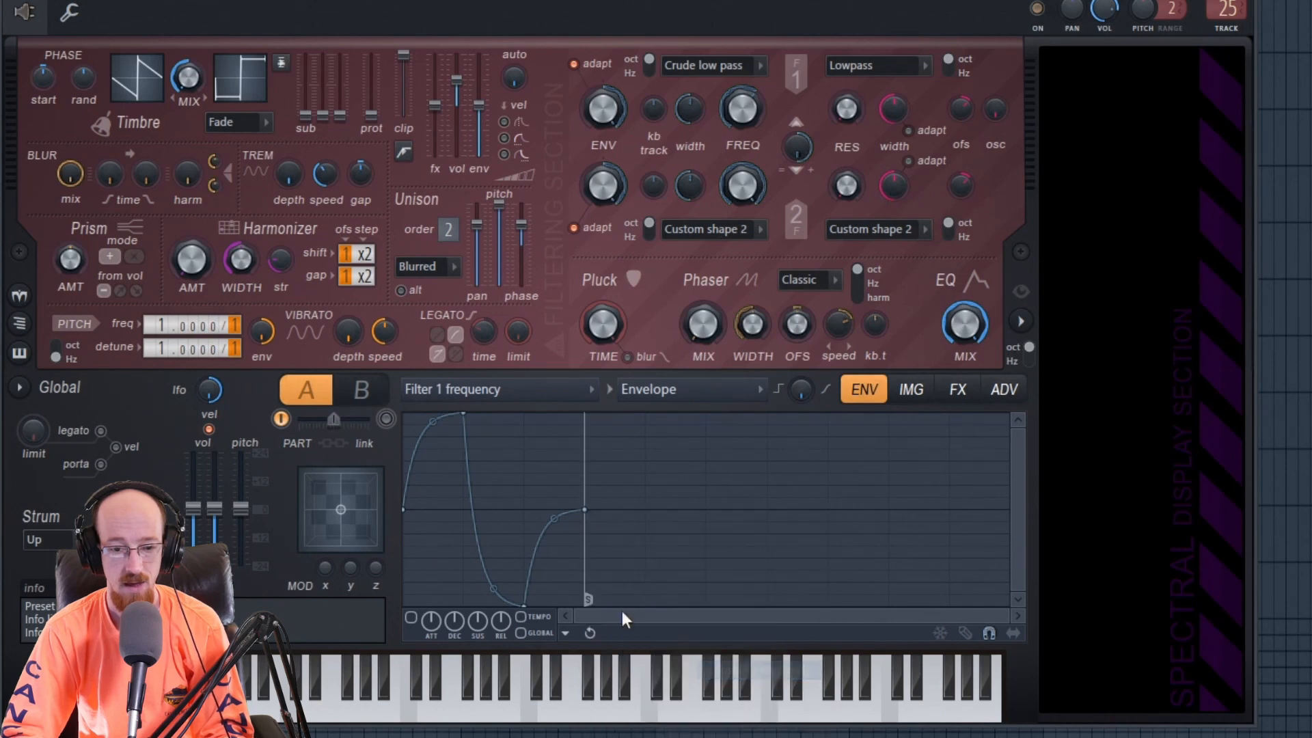
pyautogui.rightClick(410, 510)
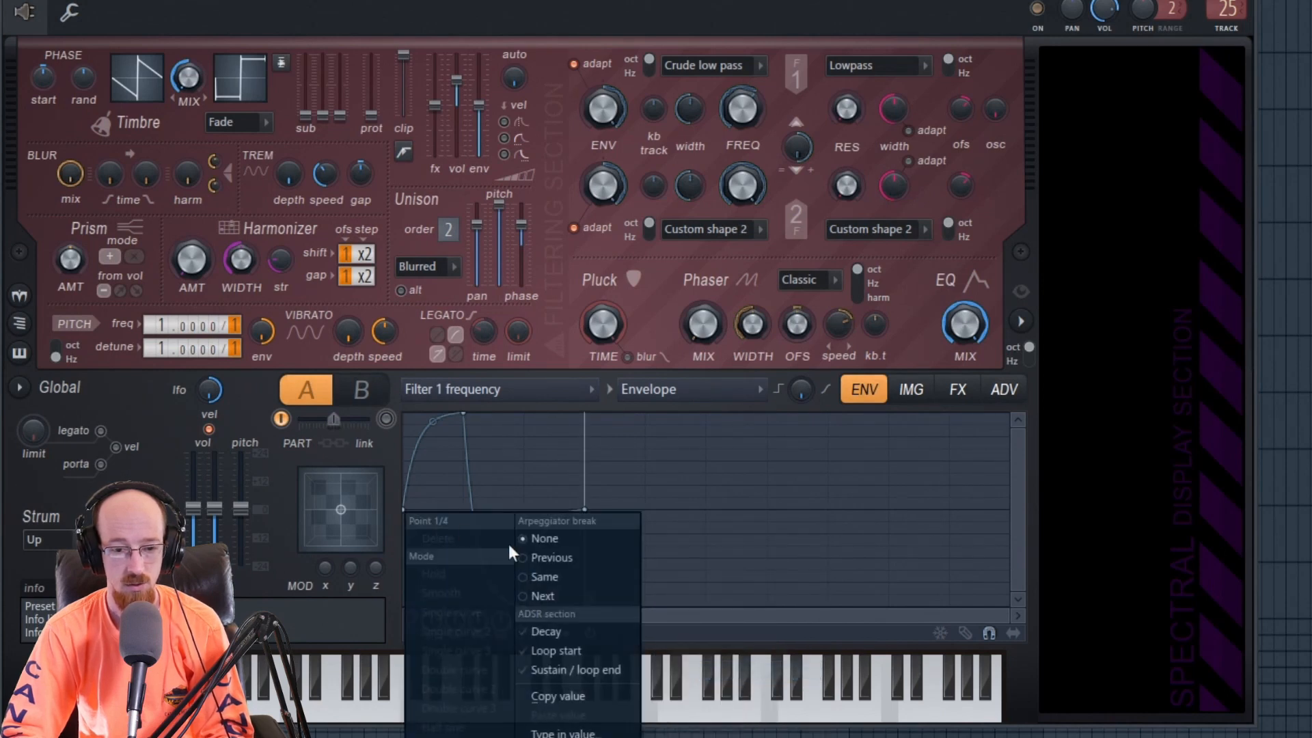
pyautogui.click(575, 642)
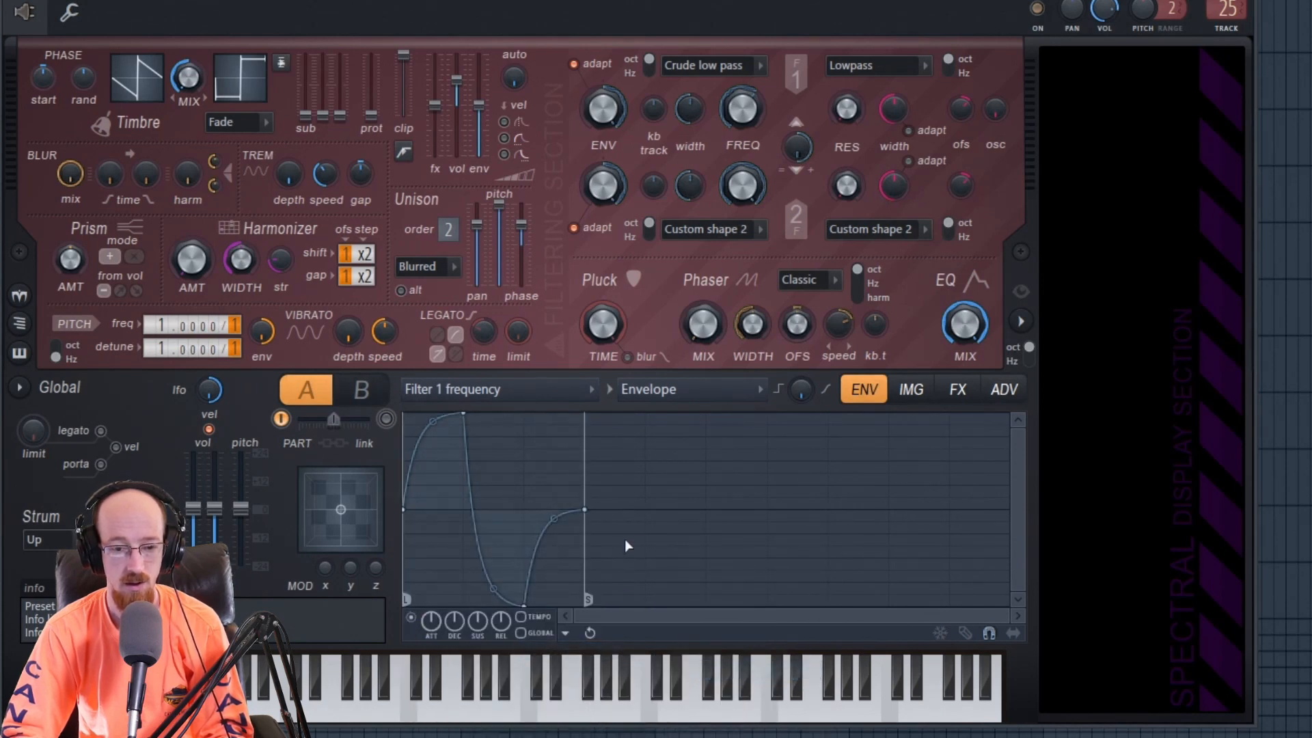
pyautogui.press('space')
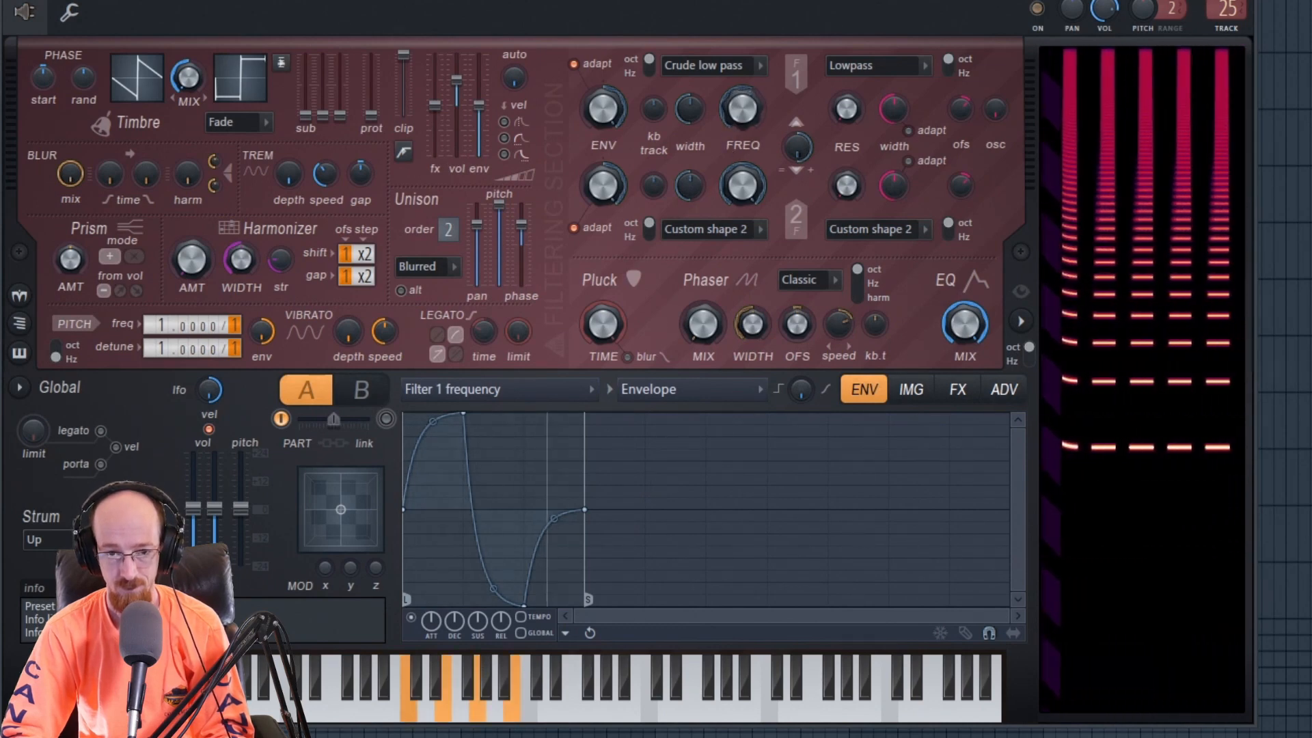
pyautogui.press('space')
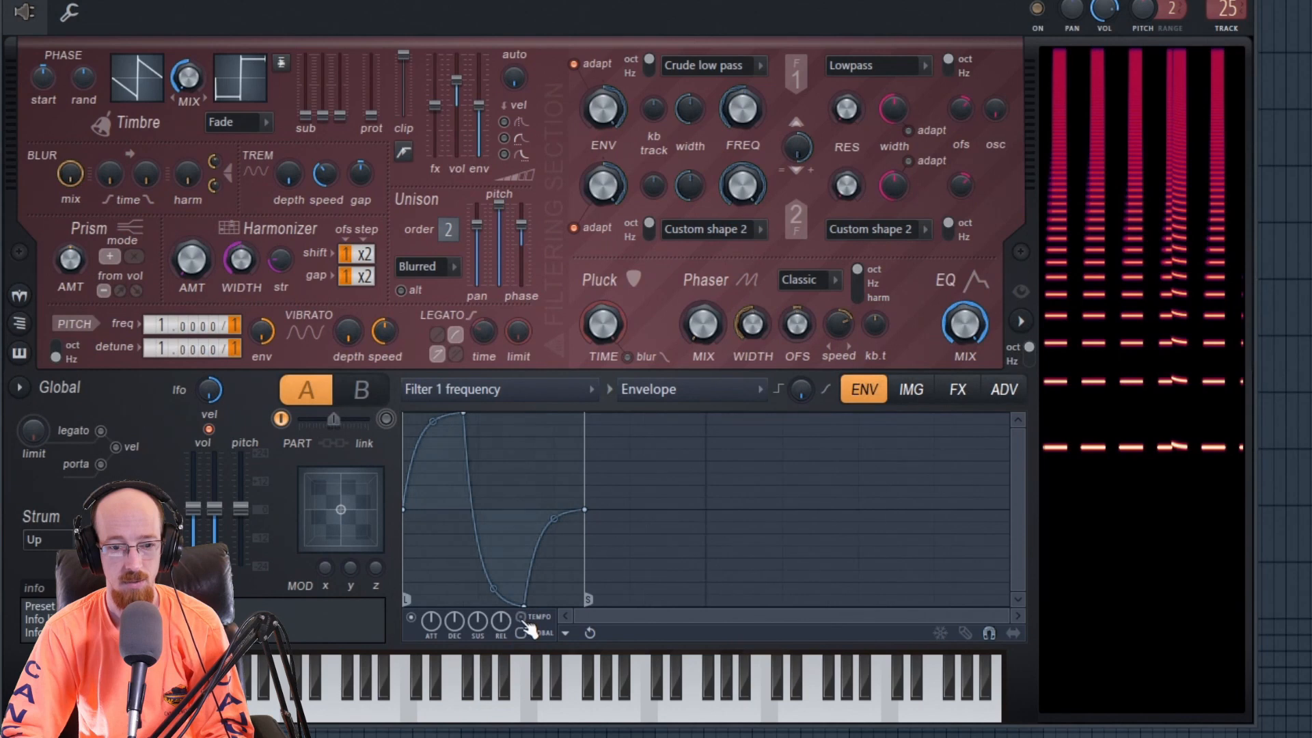
# Step: Sync the envelope to tempo and stretch its points rightward, straightening the falling segment between peak and trough
pyautogui.moveTo(463, 413); pyautogui.dragTo(478, 413)
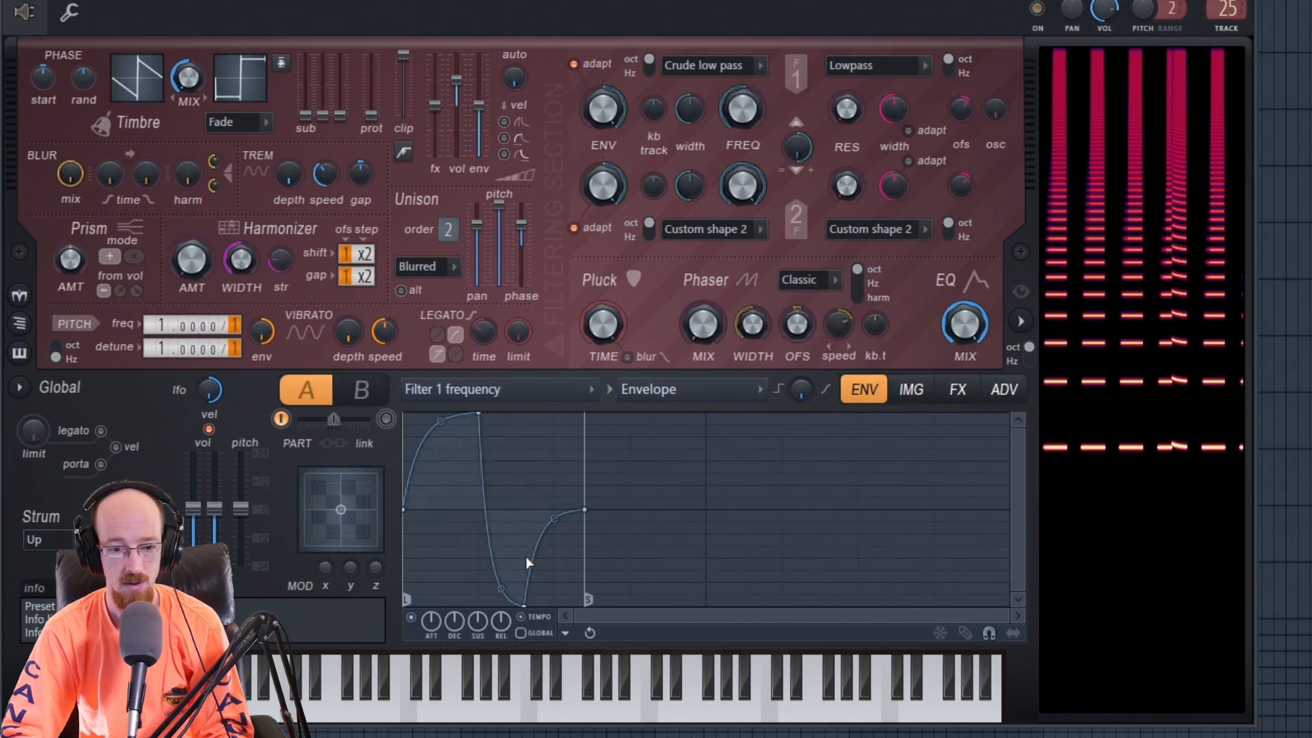
pyautogui.moveTo(525, 605); pyautogui.dragTo(579, 604)
pyautogui.moveTo(585, 510)
pyautogui.mouseDown()
pyautogui.moveTo(621, 498)
pyautogui.moveTo(554, 497)
pyautogui.mouseUp()
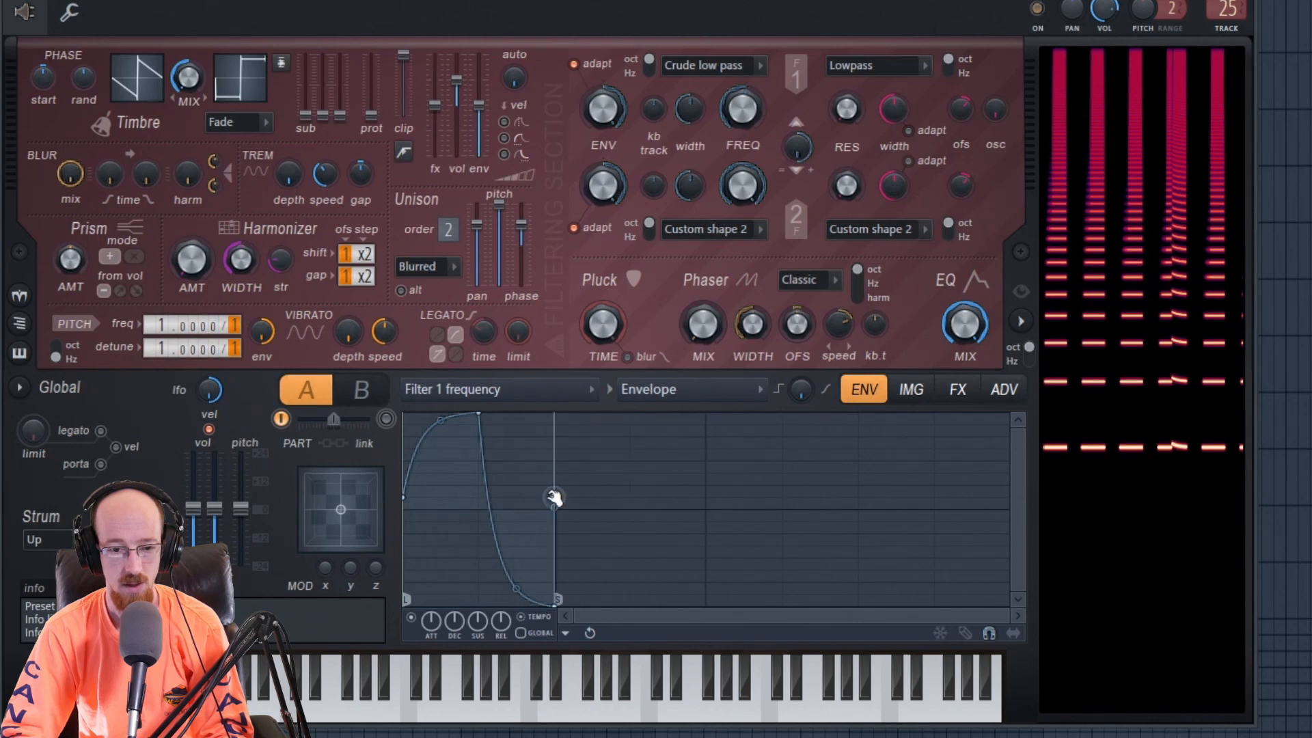
pyautogui.moveTo(554, 546); pyautogui.dragTo(554, 508)
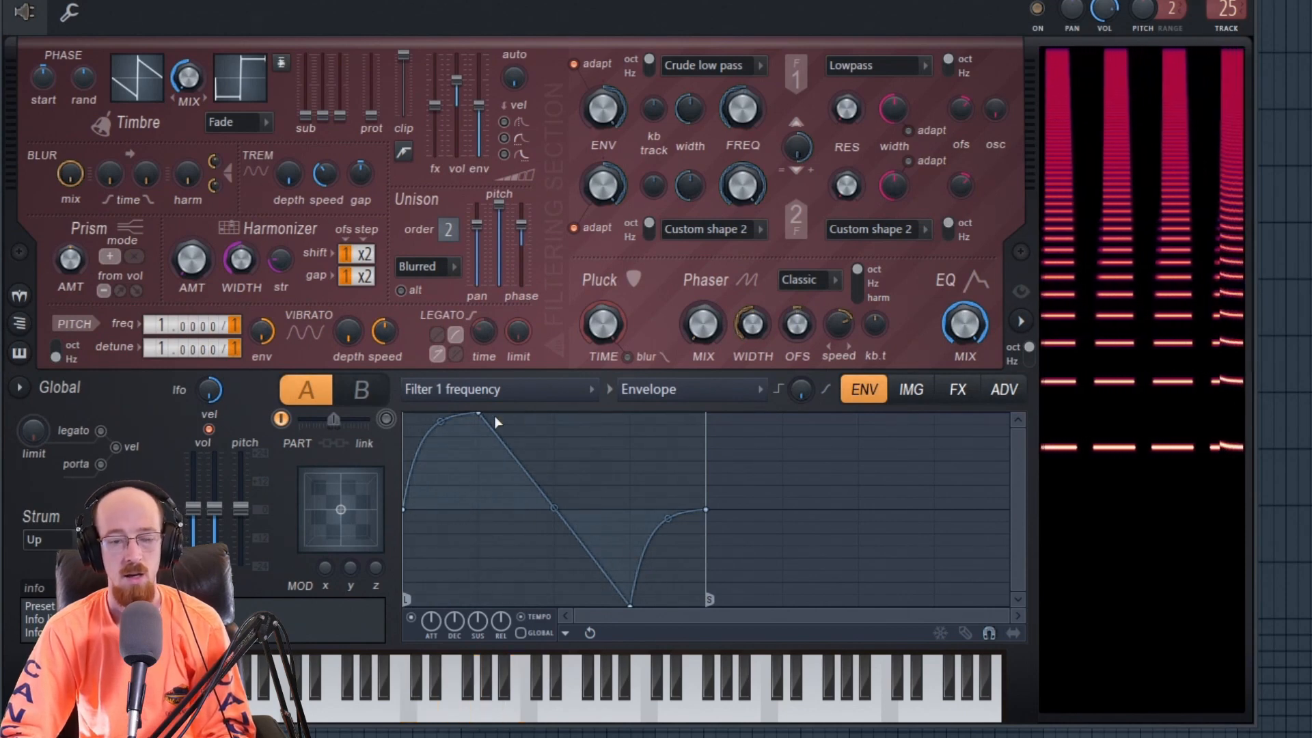
# Step: Reshape the loop into one short pulse by deleting the trough and lowering both end points to minimum, and soften its concave fall
pyautogui.rightClick(633, 605)
pyautogui.moveTo(705, 512); pyautogui.dragTo(551, 513)
pyautogui.moveTo(404, 511); pyautogui.dragTo(409, 642)
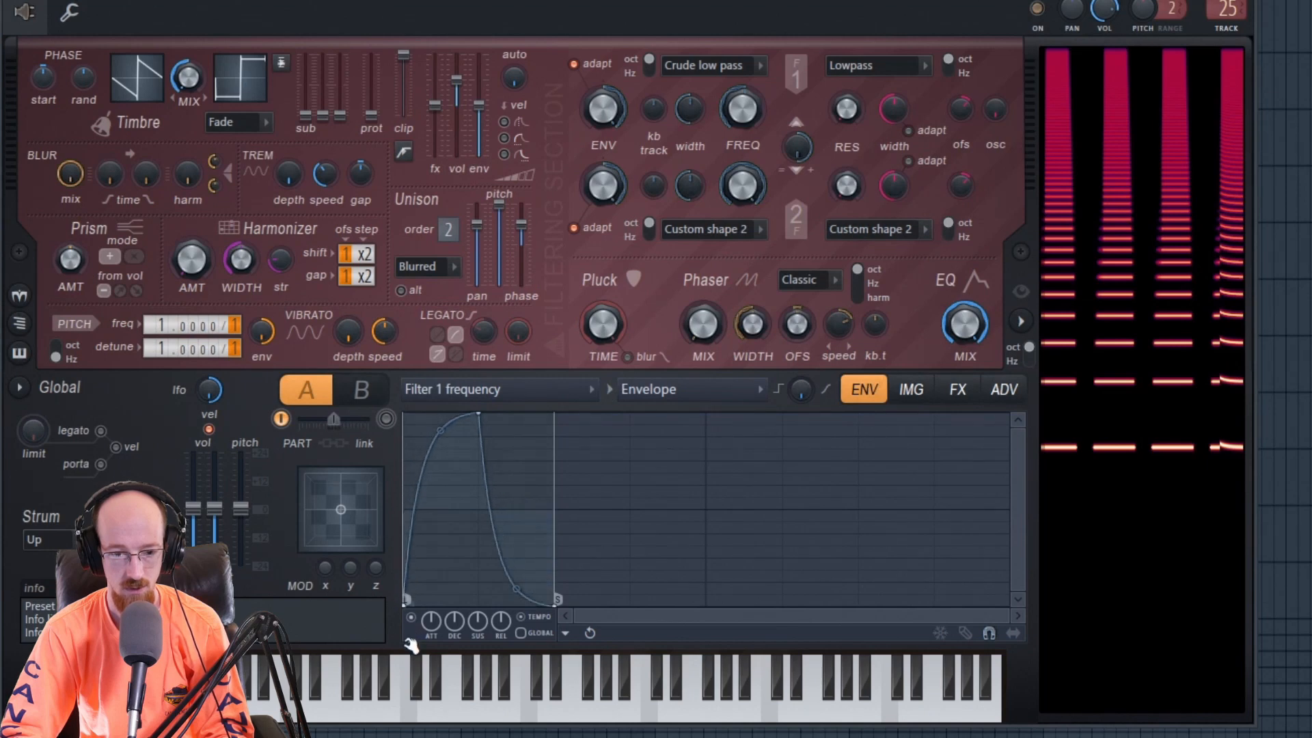
pyautogui.press('space')
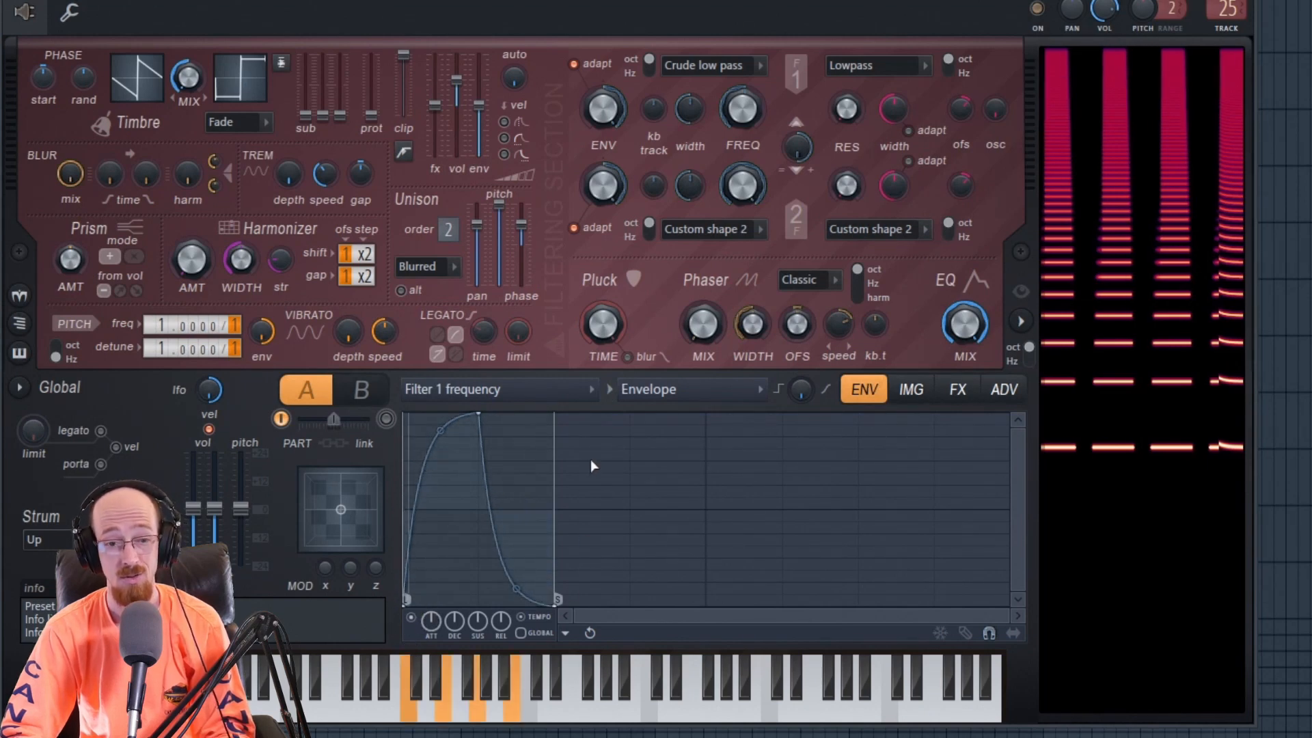
pyautogui.moveTo(515, 586); pyautogui.dragTo(516, 571)
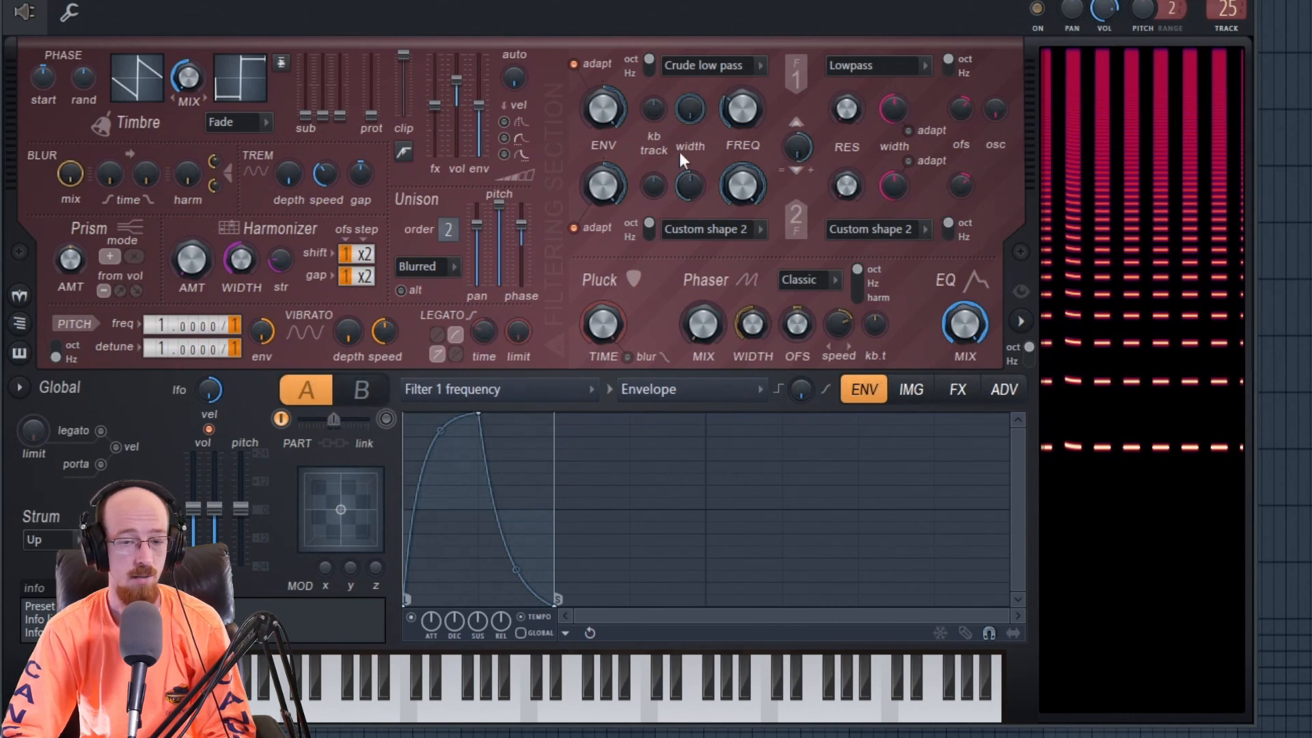
pyautogui.rightClick(689, 109)
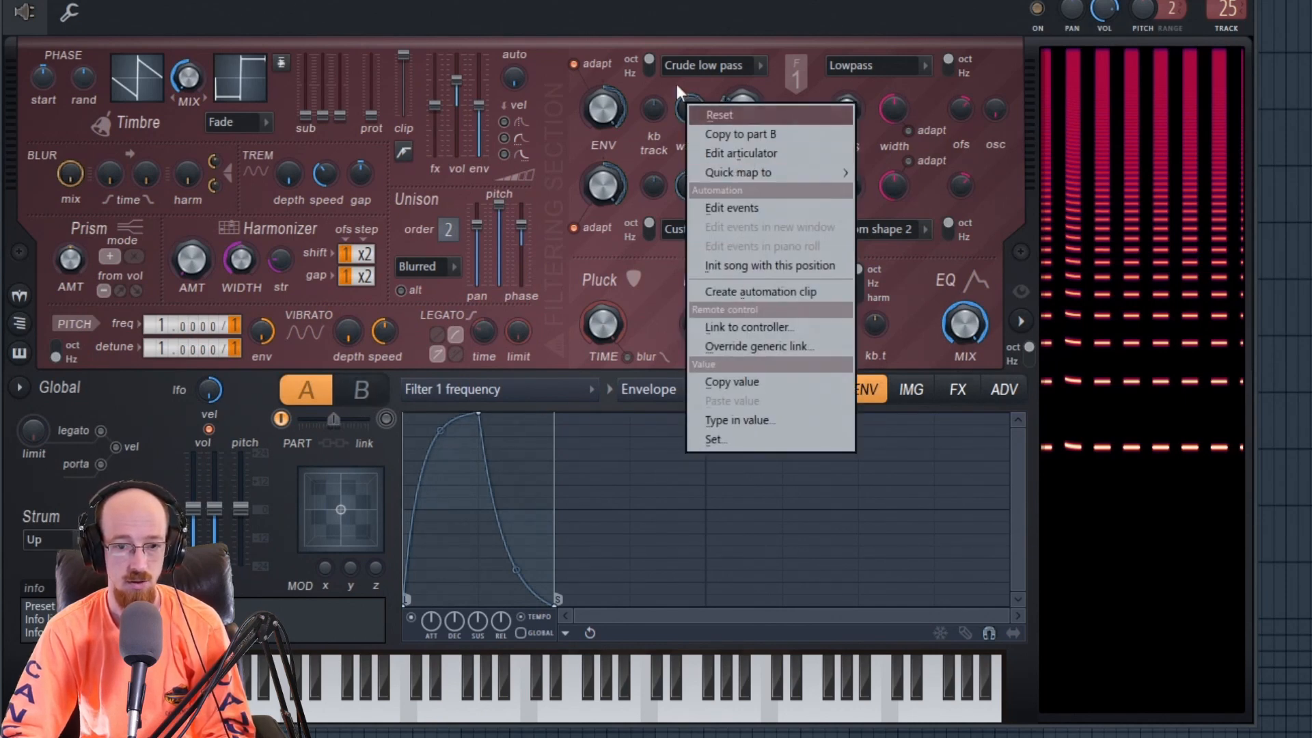
pyautogui.click(672, 103)
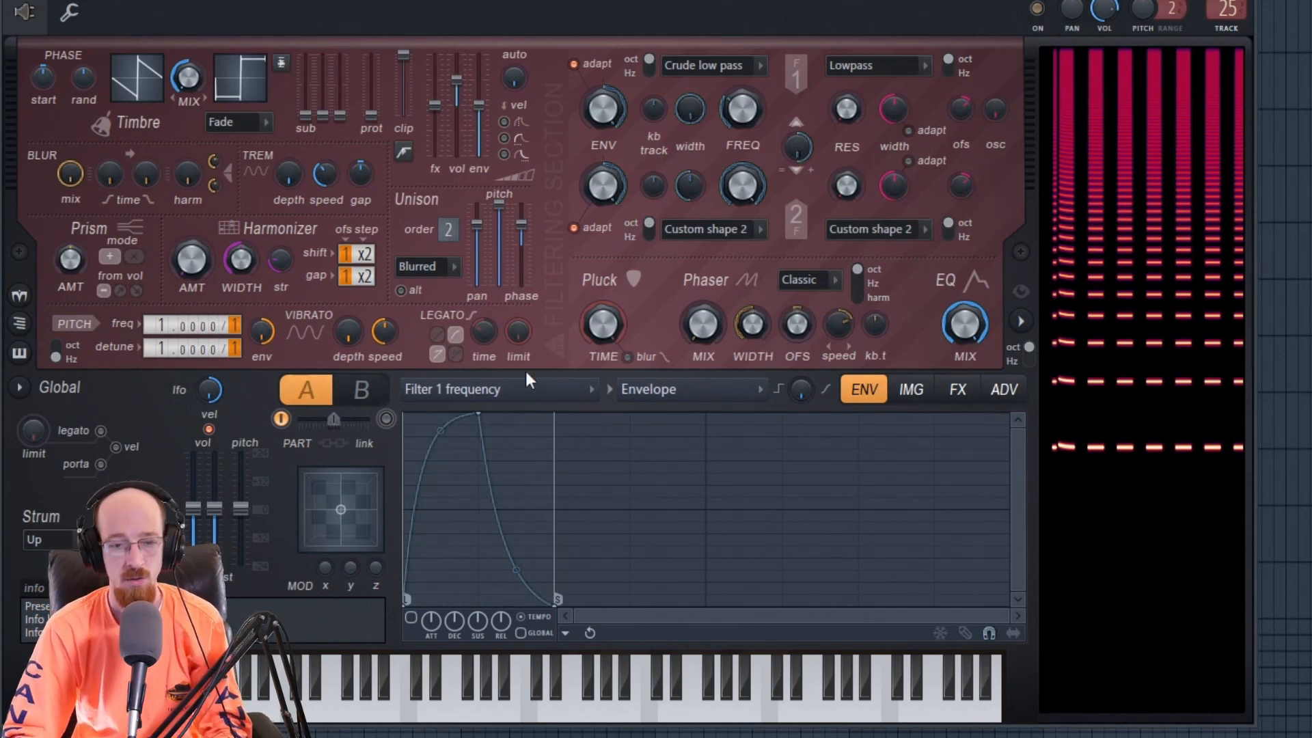
# Step: Switch the filter 1 frequency articulator from Envelope to LFO and enable the LFO
pyautogui.click(684, 389)
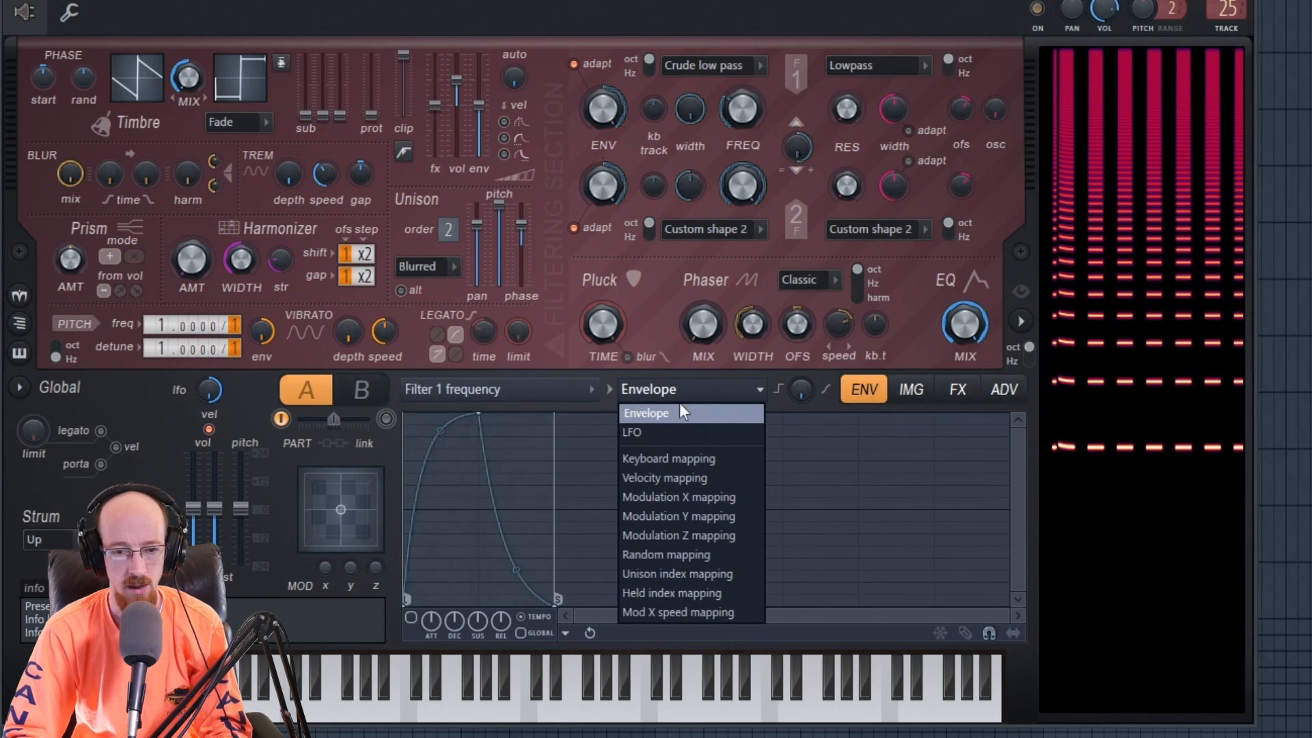
pyautogui.click(645, 429)
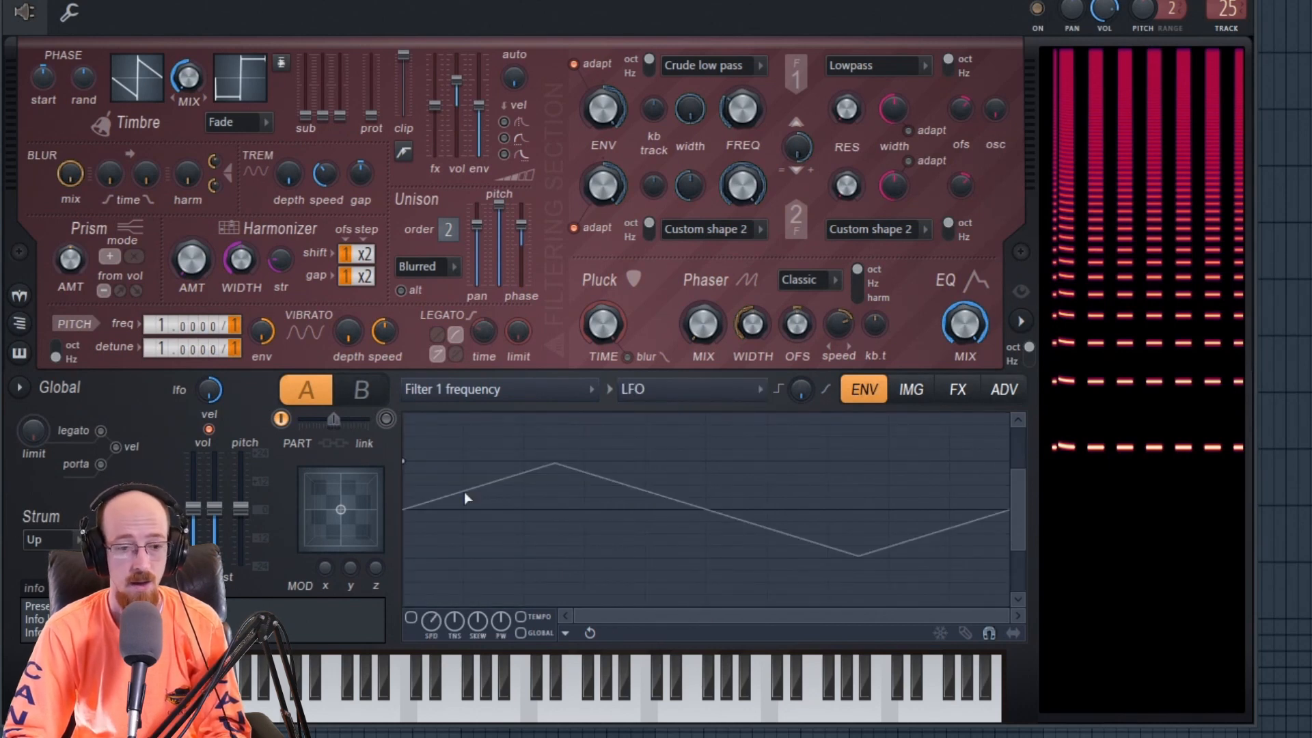
pyautogui.click(412, 619)
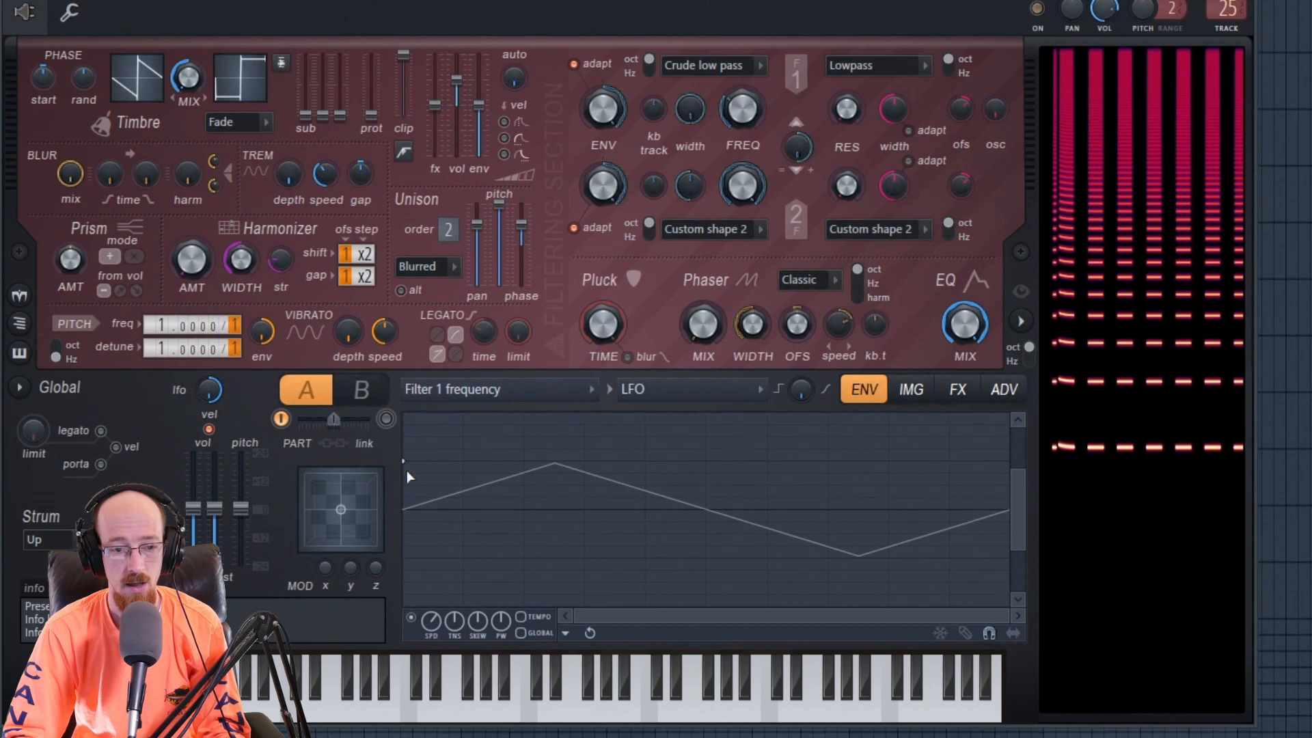
# Step: Shape the filter 1 frequency LFO level to start at zero and rise in a curve to a second point at maximum, and increase the LFO speed
pyautogui.moveTo(406, 462); pyautogui.dragTo(405, 410)
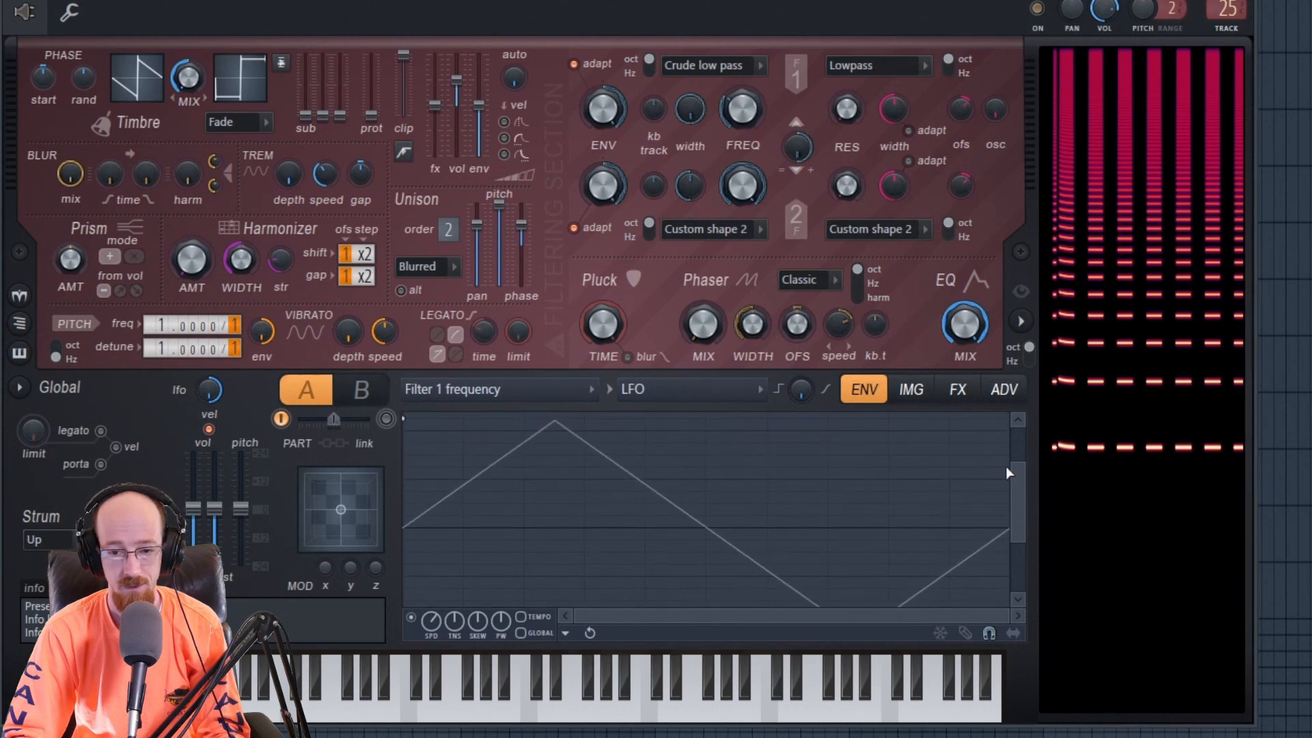
pyautogui.moveTo(1019, 468); pyautogui.dragTo(1028, 386)
pyautogui.moveTo(1018, 539); pyautogui.dragTo(1036, 664)
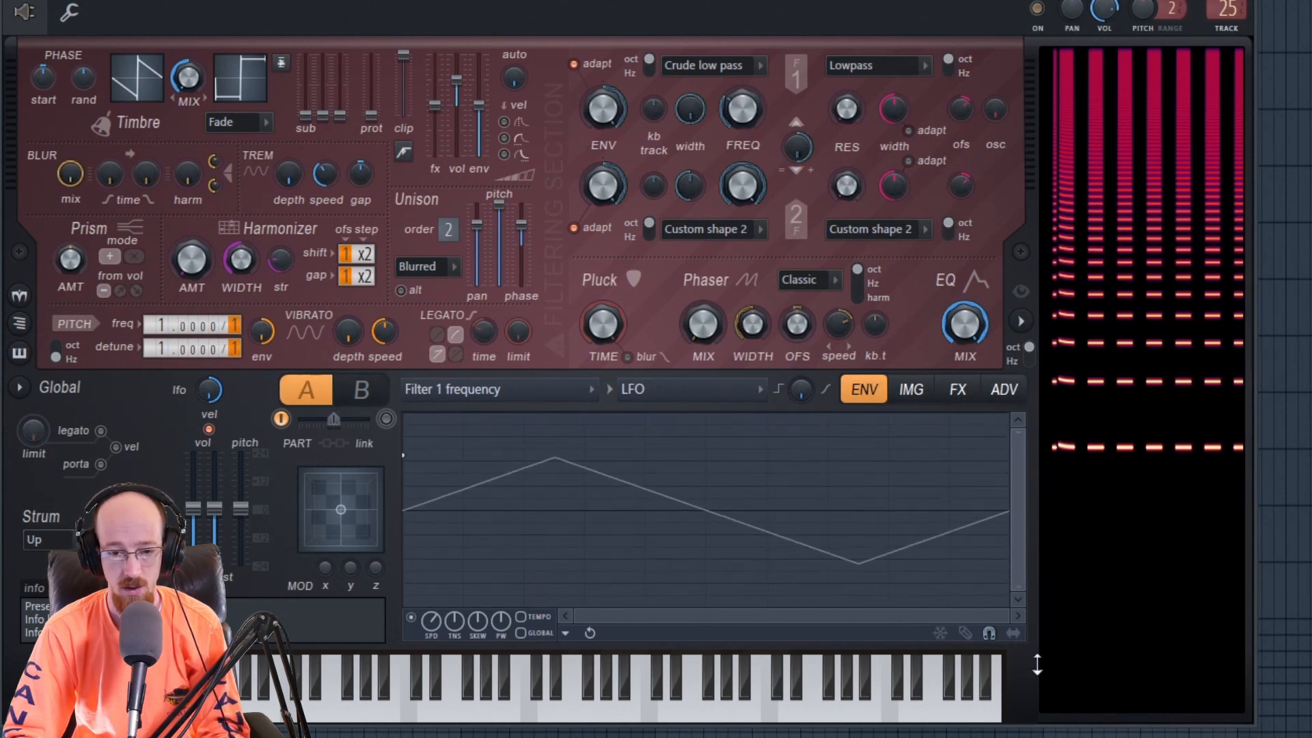
pyautogui.moveTo(405, 455); pyautogui.dragTo(405, 511)
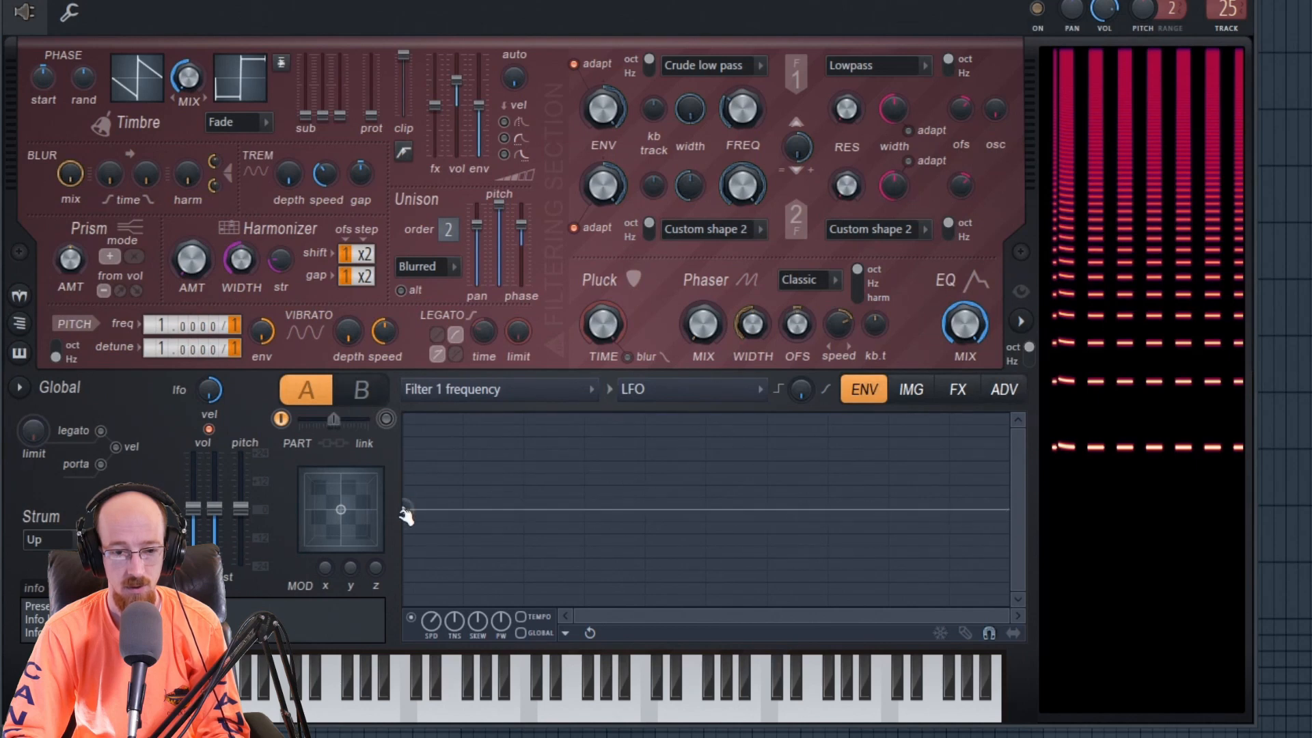
pyautogui.moveTo(739, 455); pyautogui.dragTo(766, 413)
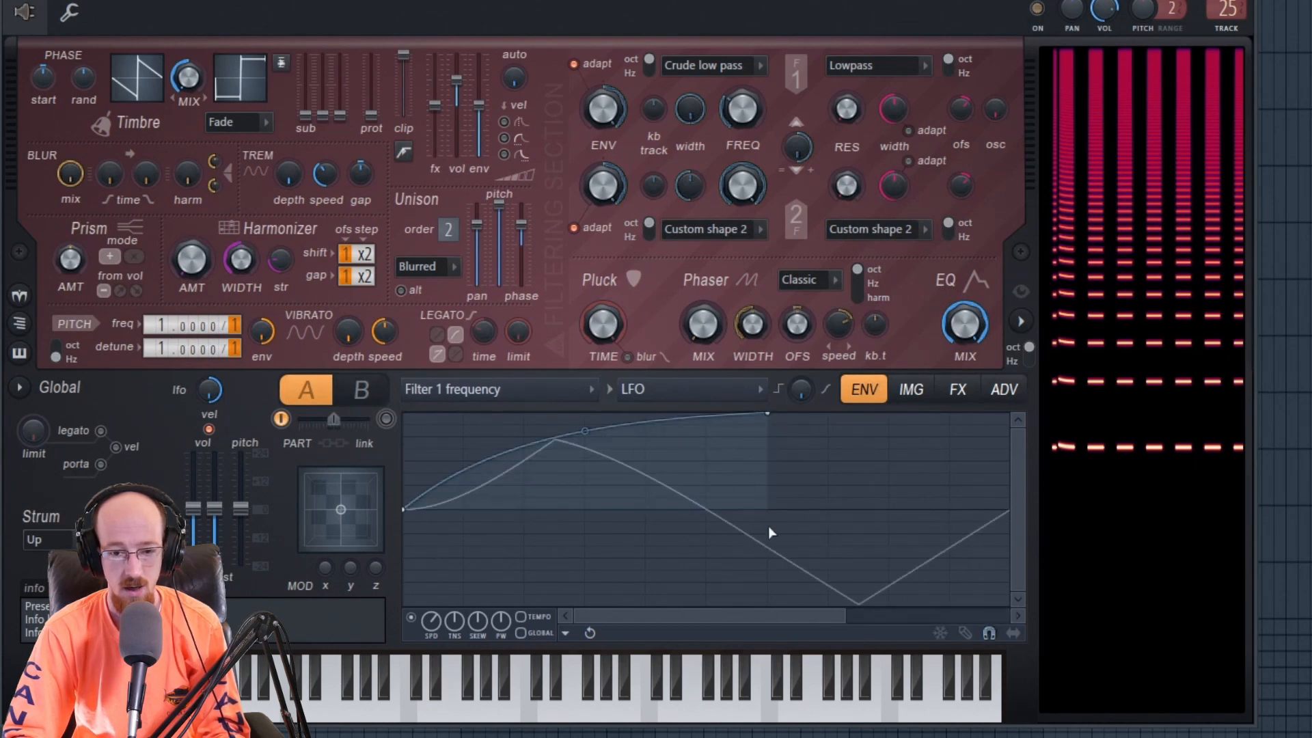
pyautogui.moveTo(429, 620); pyautogui.dragTo(429, 573)
pyautogui.moveTo(429, 620)
pyautogui.mouseDown()
pyautogui.moveTo(428, 635)
pyautogui.moveTo(428, 611)
pyautogui.moveTo(428, 624)
pyautogui.mouseUp()
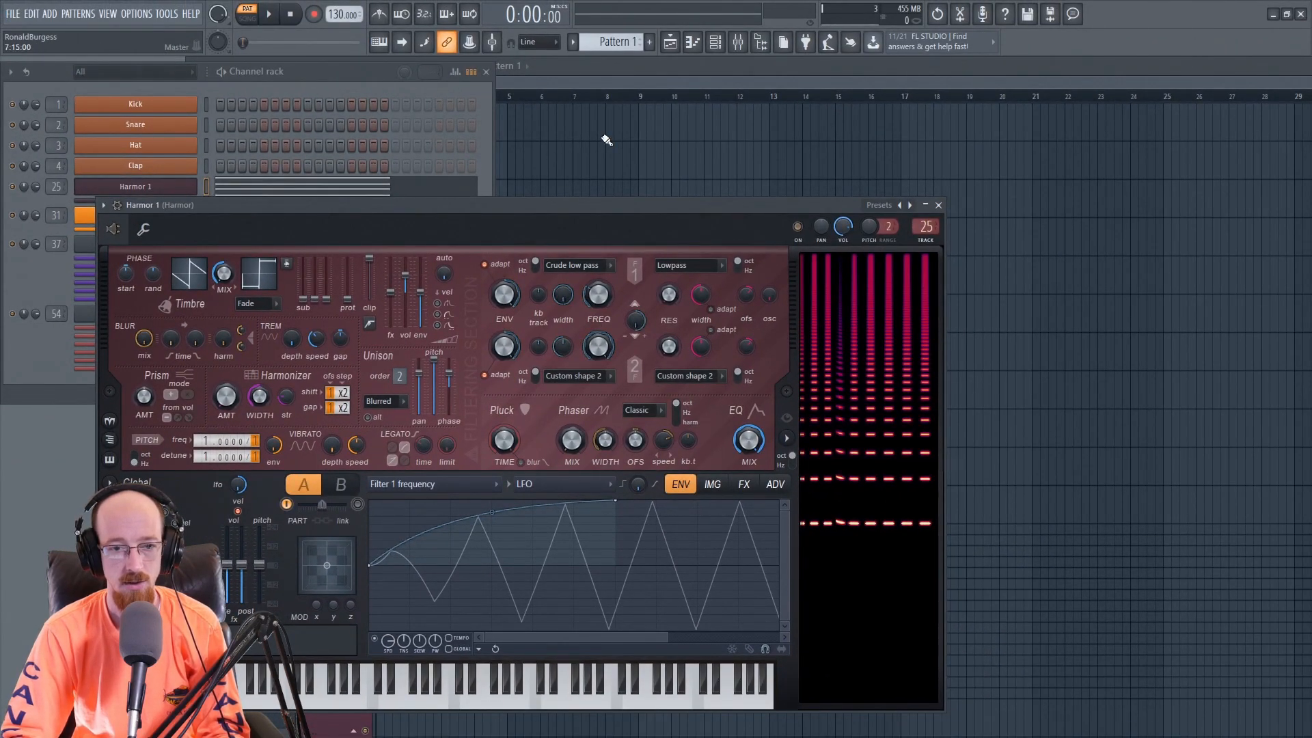
# Step: Bring the playlist forward, widen it to show its tracks, and create an automation clip for the filter 1 frequency LFO speed
pyautogui.click(593, 136)
pyautogui.moveTo(606, 120); pyautogui.dragTo(289, 112)
pyautogui.click(182, 217)
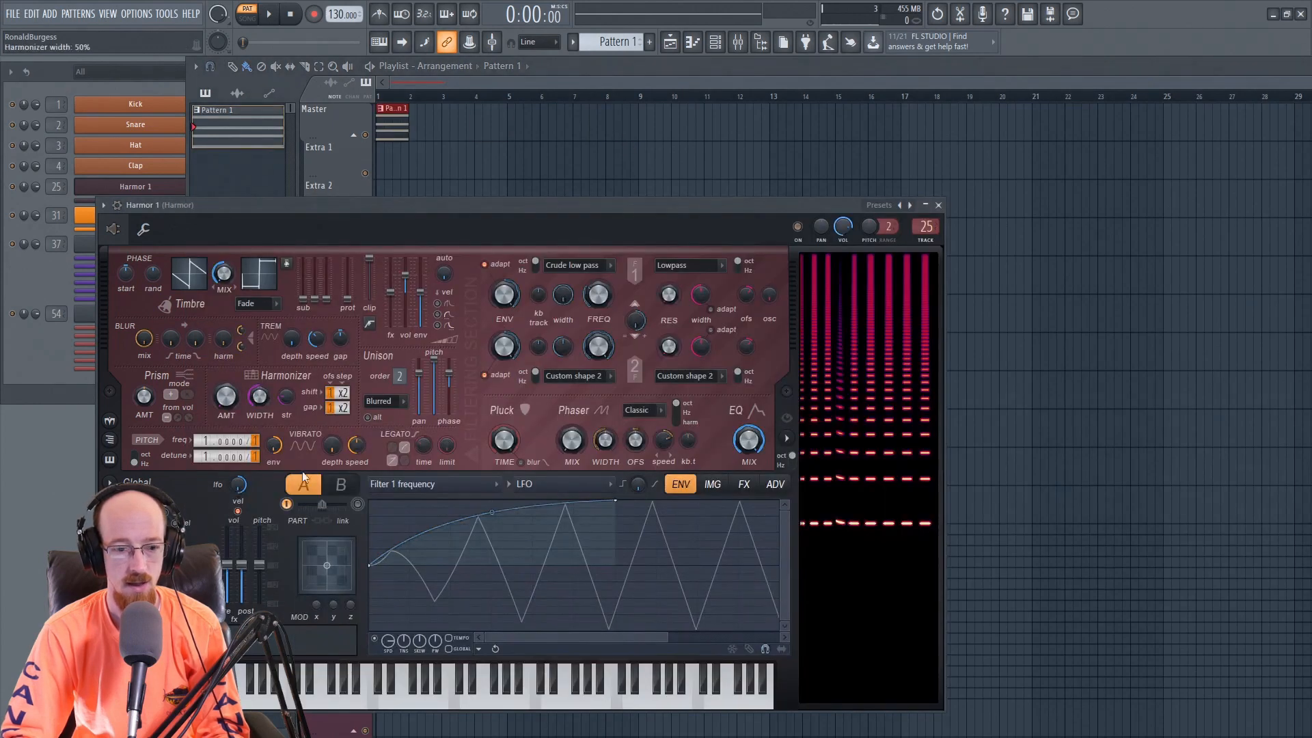
pyautogui.rightClick(387, 640)
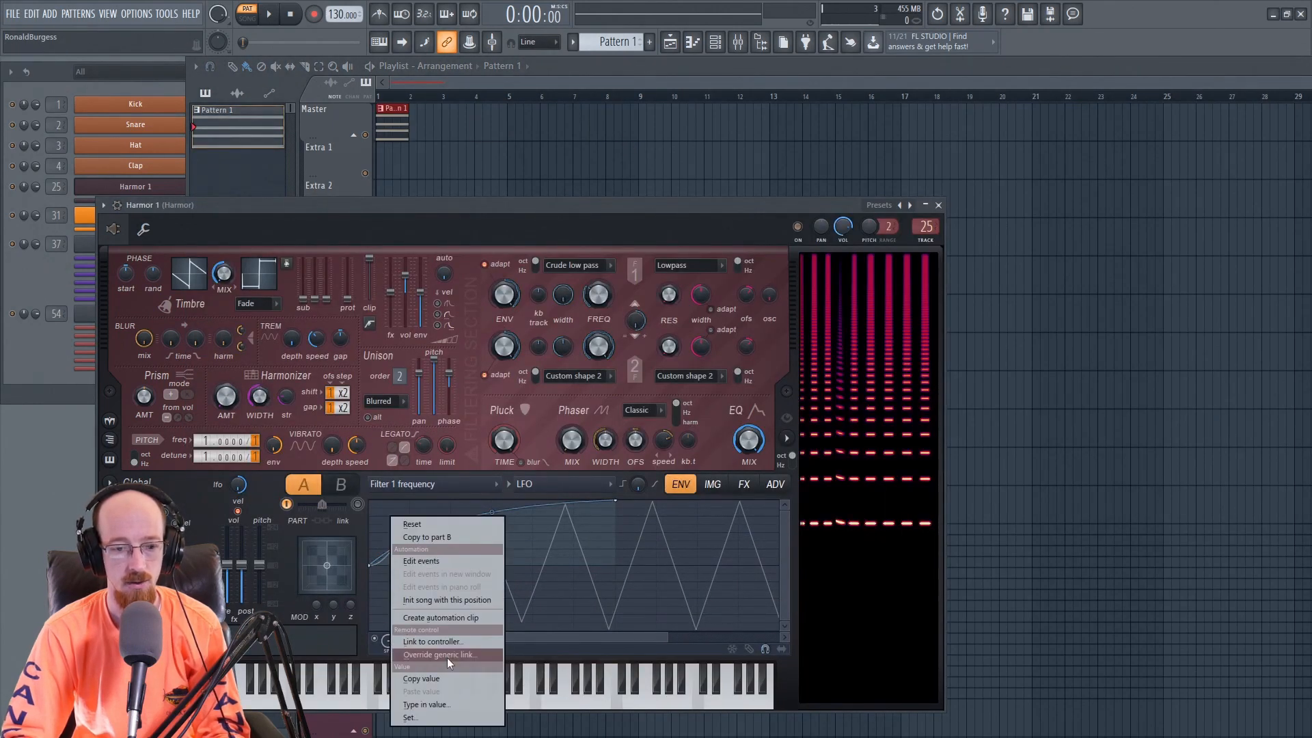
pyautogui.click(440, 617)
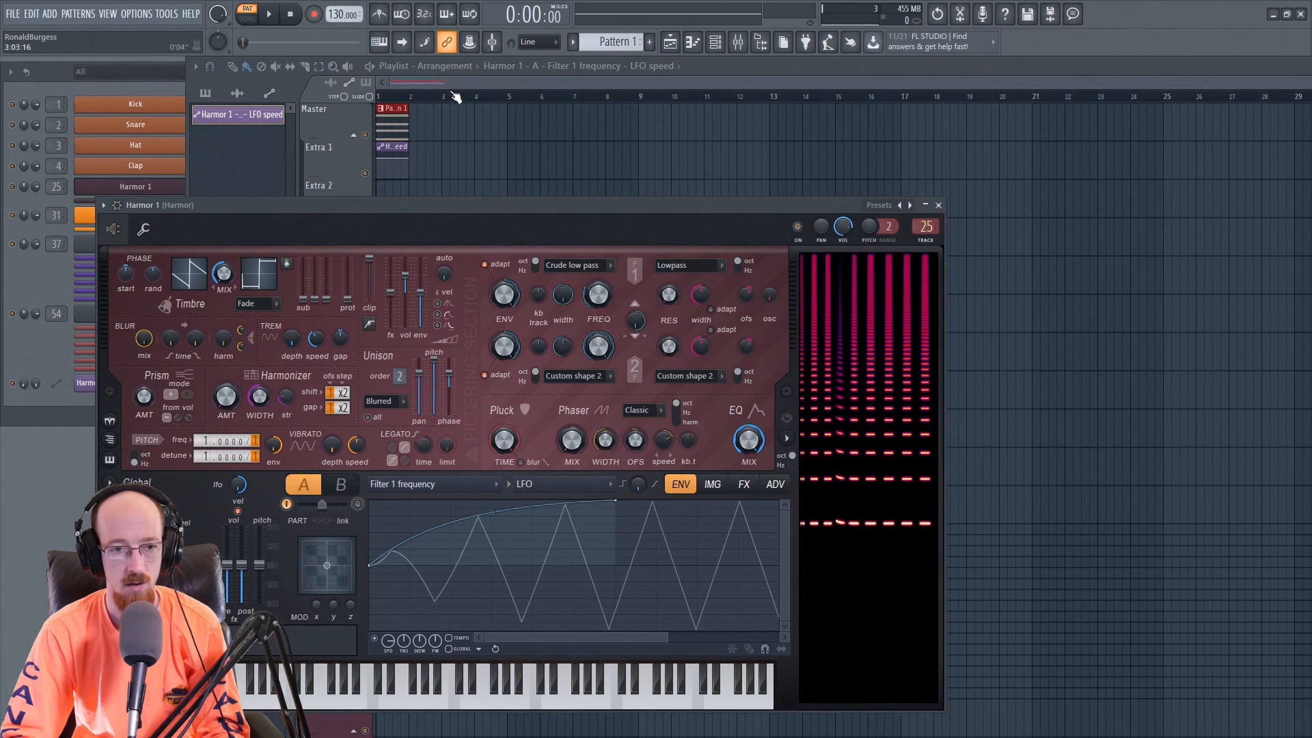
# Step: Duplicate the Pattern 1 clip in the playlist until it fills bars 1 to 4
pyautogui.click(456, 81)
pyautogui.scroll(4, 387, 184)
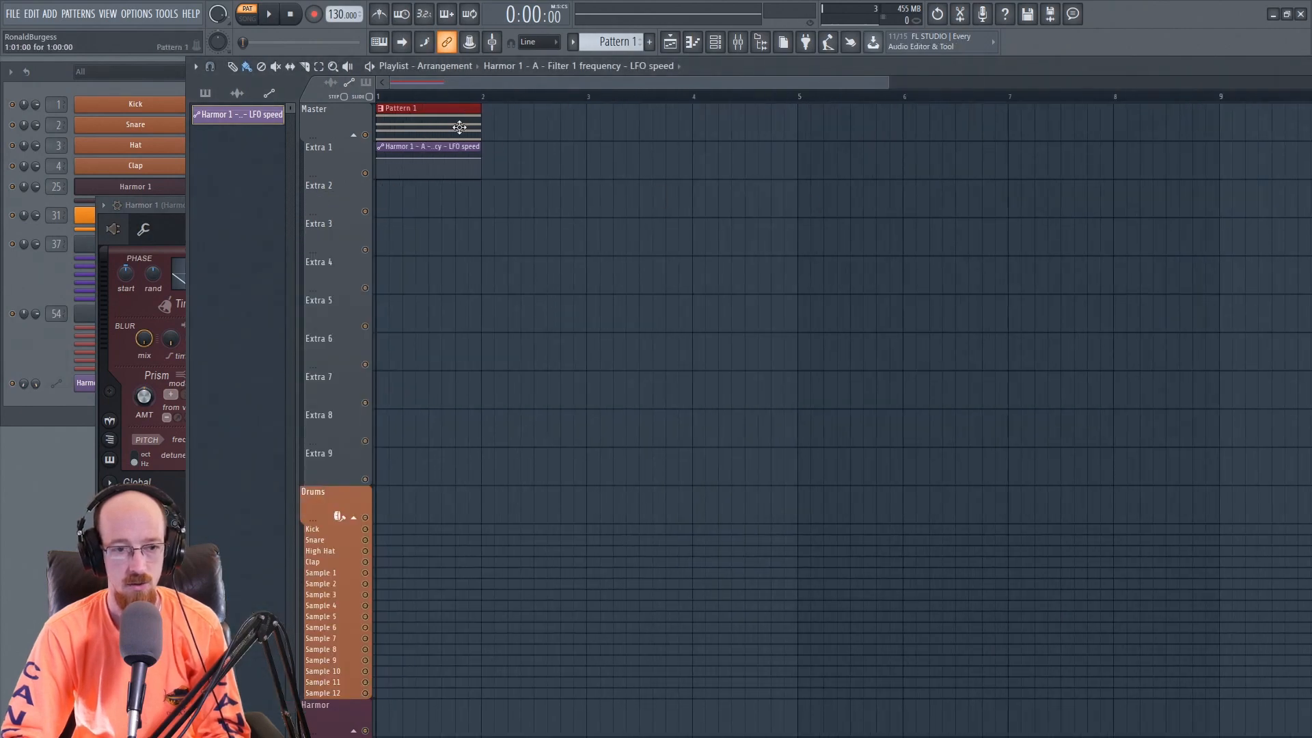
pyautogui.hotkey('ctrl', 'b')
pyautogui.hotkey('ctrl', 'b')
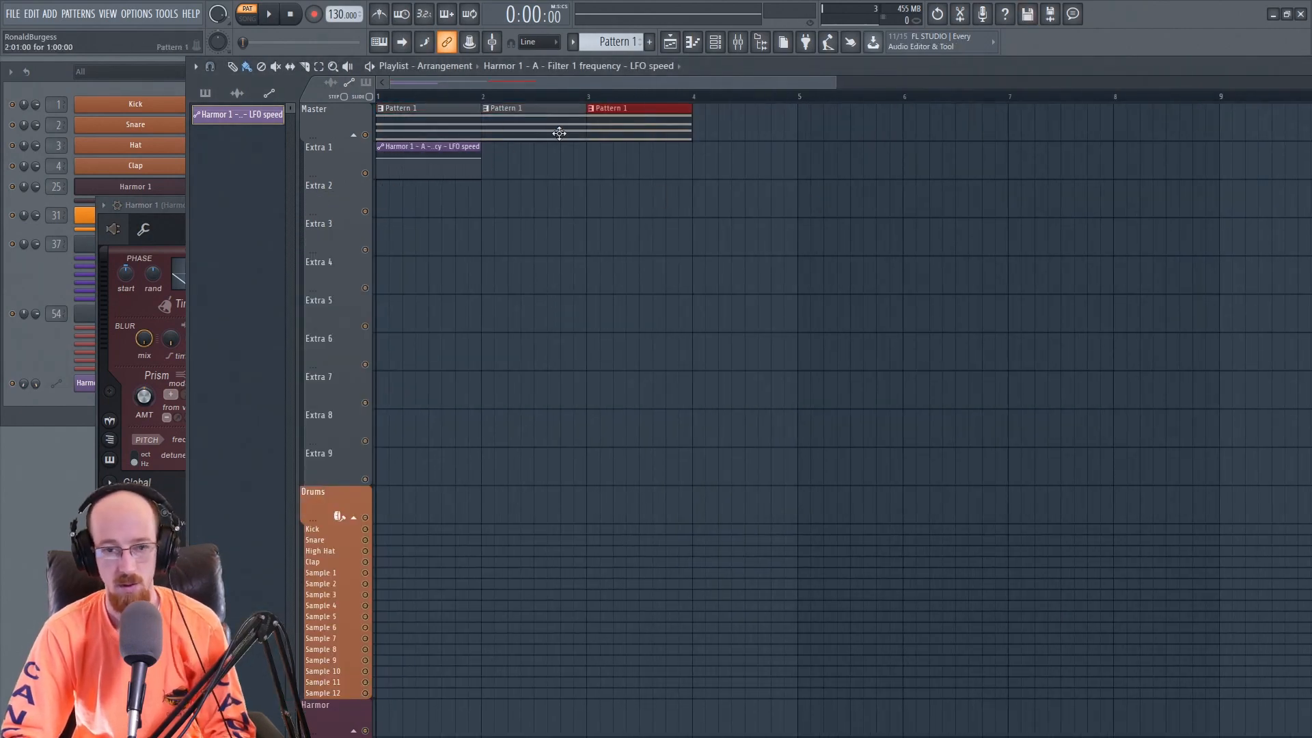
pyautogui.hotkey('ctrl', 'b')
# Step: Repeat the LFO speed automation clip on the Extra 1 track so it covers bars 1 to 4
pyautogui.moveTo(522, 178); pyautogui.dragTo(442, 149)
pyautogui.hotkey('ctrl', 'b')
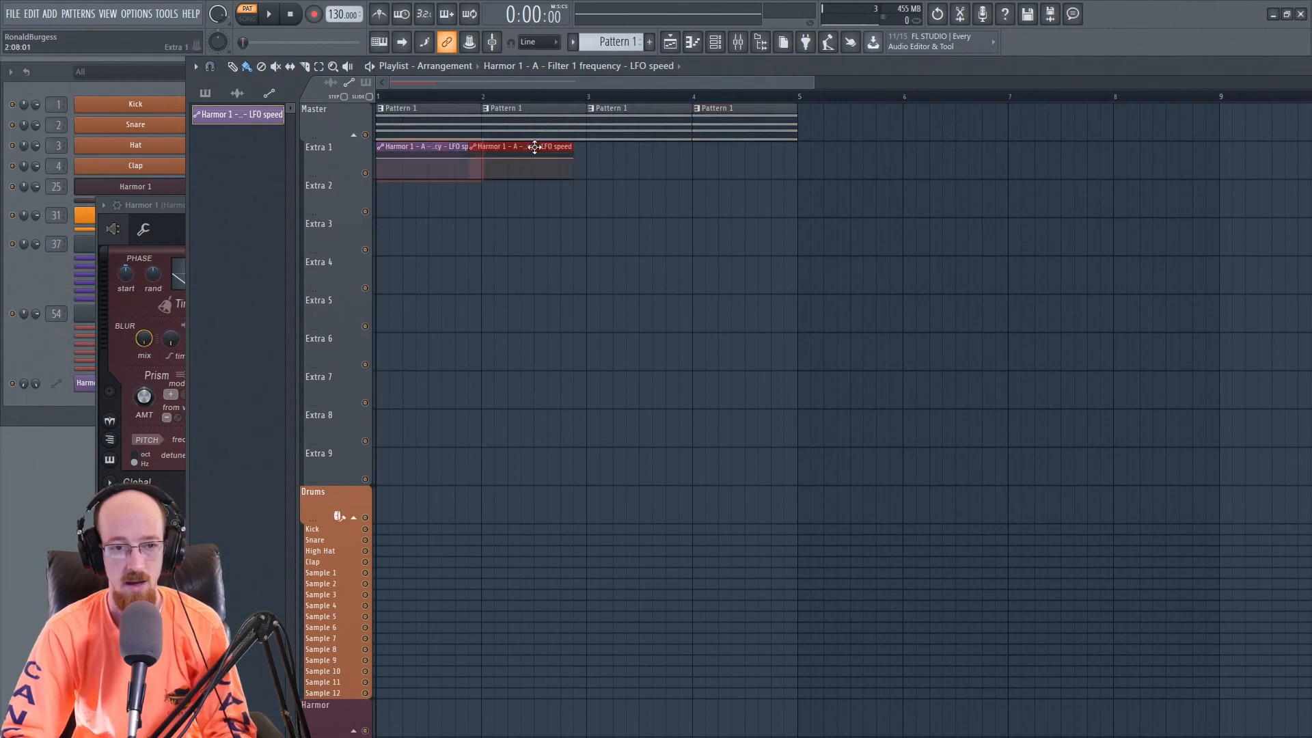
pyautogui.moveTo(616, 180)
pyautogui.mouseDown()
pyautogui.moveTo(448, 147)
pyautogui.moveTo(656, 141)
pyautogui.mouseUp()
pyautogui.keyDown('ctrl'); pyautogui.click(637, 236); pyautogui.keyUp('ctrl')
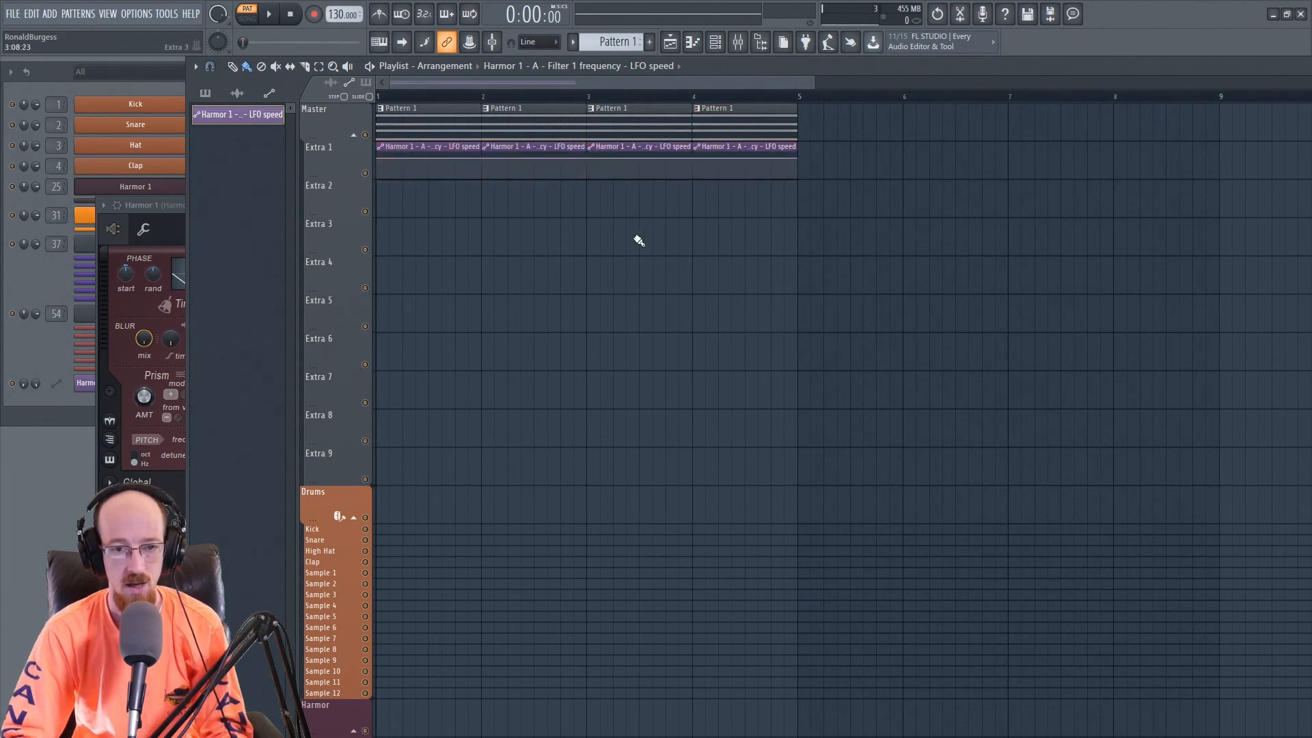
# Step: Lower the LFO speed clip's start point to minimum, bow its rise upward with about 46% tension, and audition the song
pyautogui.moveTo(377, 158); pyautogui.dragTo(428, 155)
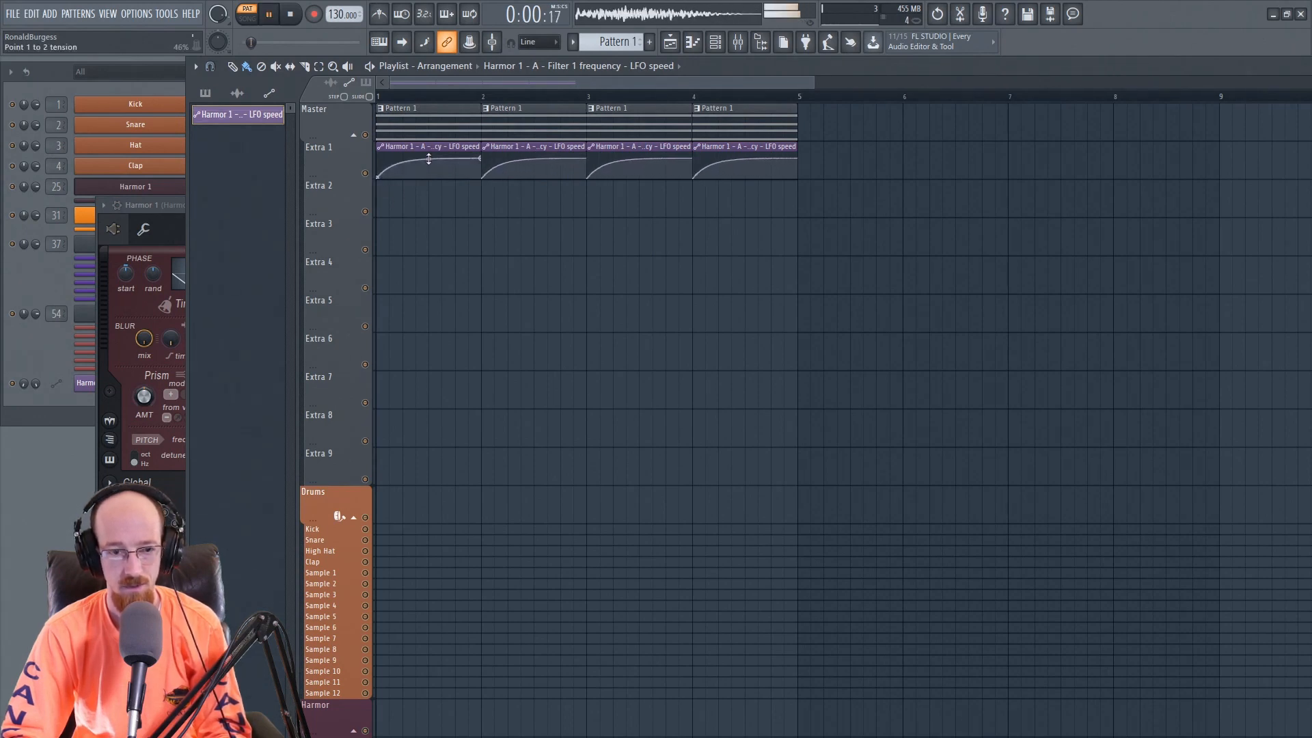
pyautogui.click(388, 96)
pyautogui.press('space')
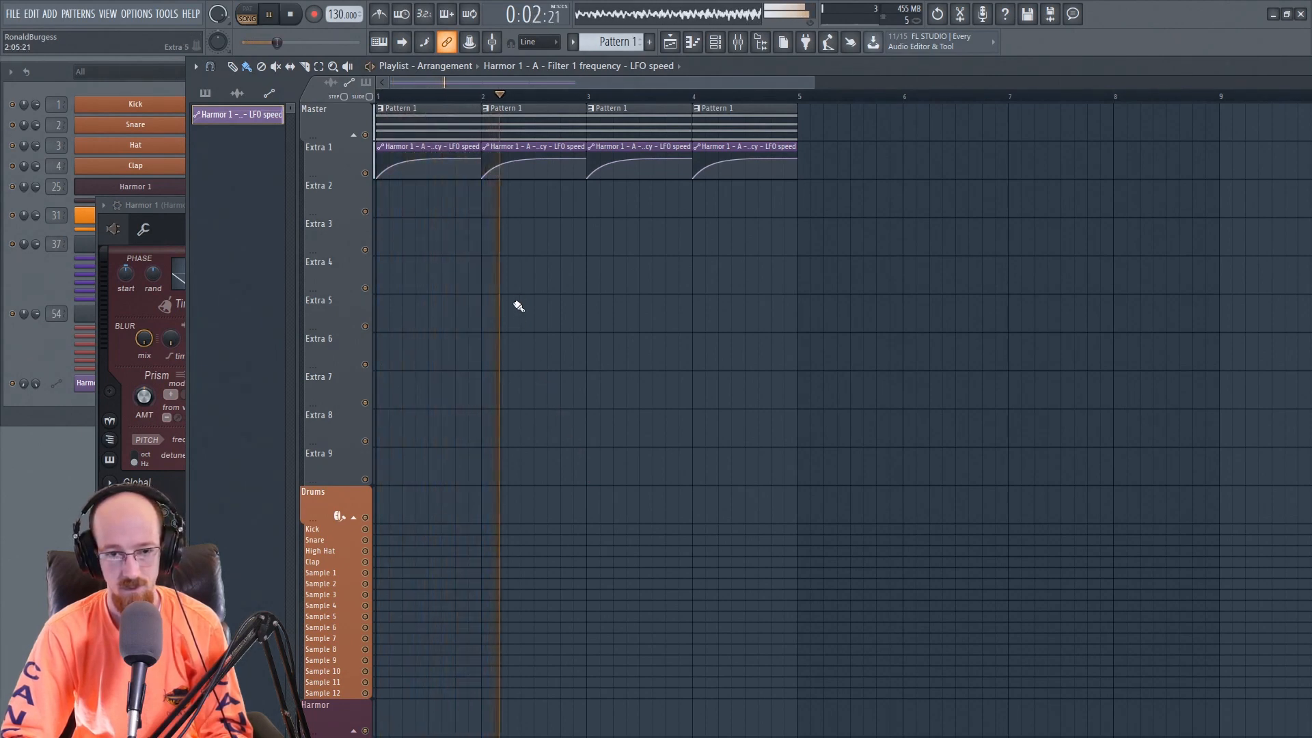
pyautogui.press('space')
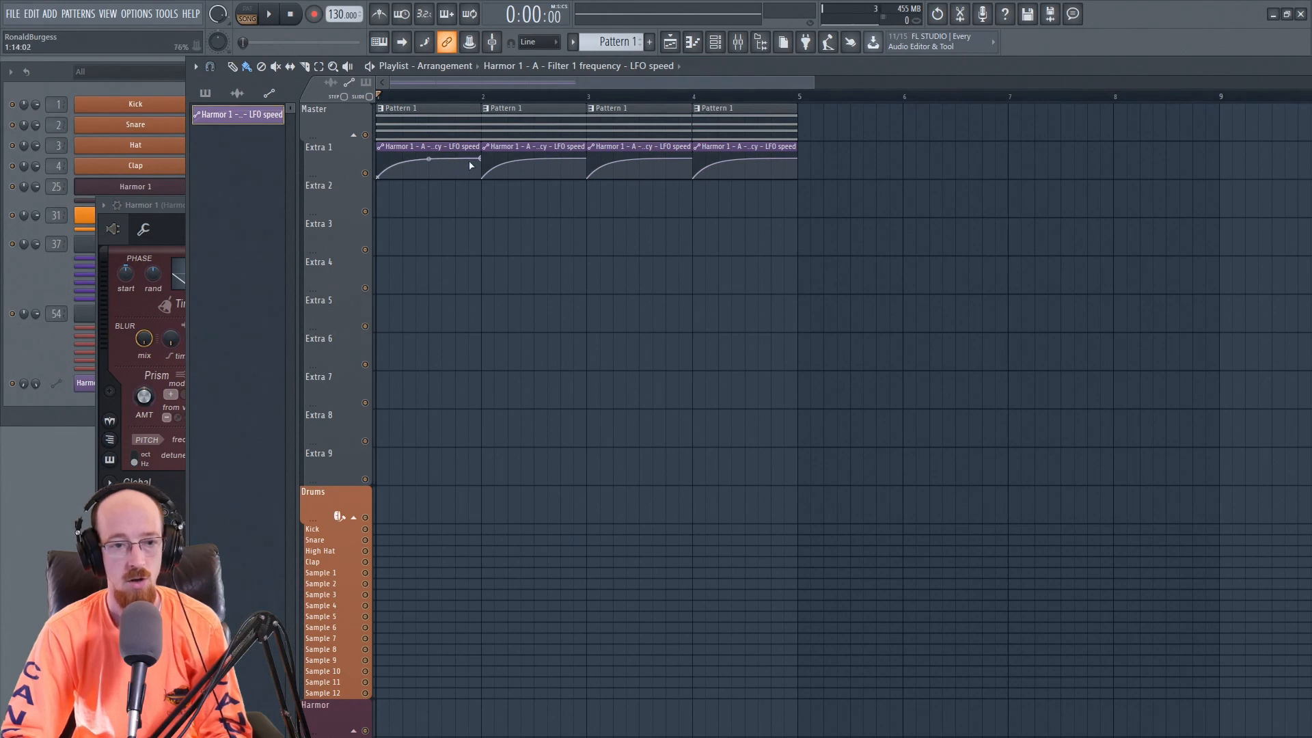
# Step: Delete the automation clip in bar 2, extend the first clip over two bars, make it unique, and test the remaining clips' curve tension
pyautogui.rightClick(530, 150)
pyautogui.moveTo(481, 144); pyautogui.dragTo(584, 142)
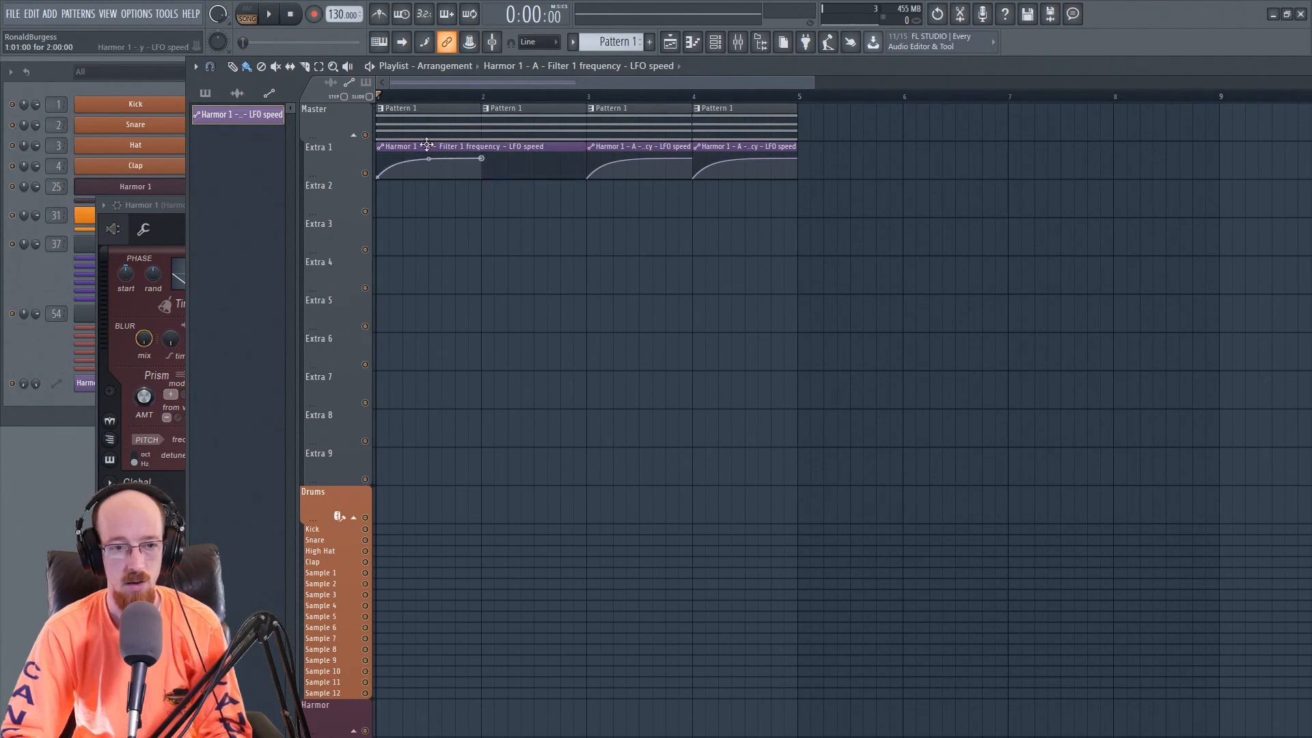
pyautogui.click(383, 152)
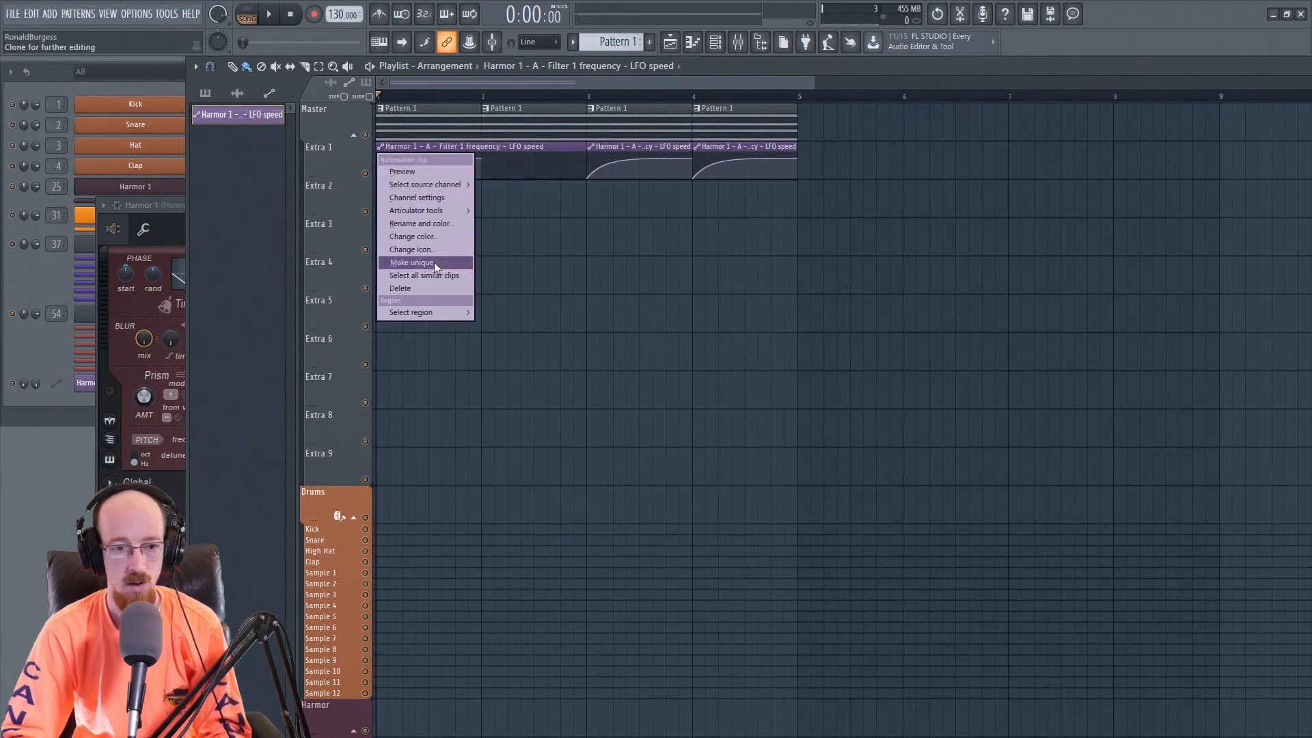
pyautogui.click(434, 261)
pyautogui.moveTo(647, 162); pyautogui.dragTo(647, 180)
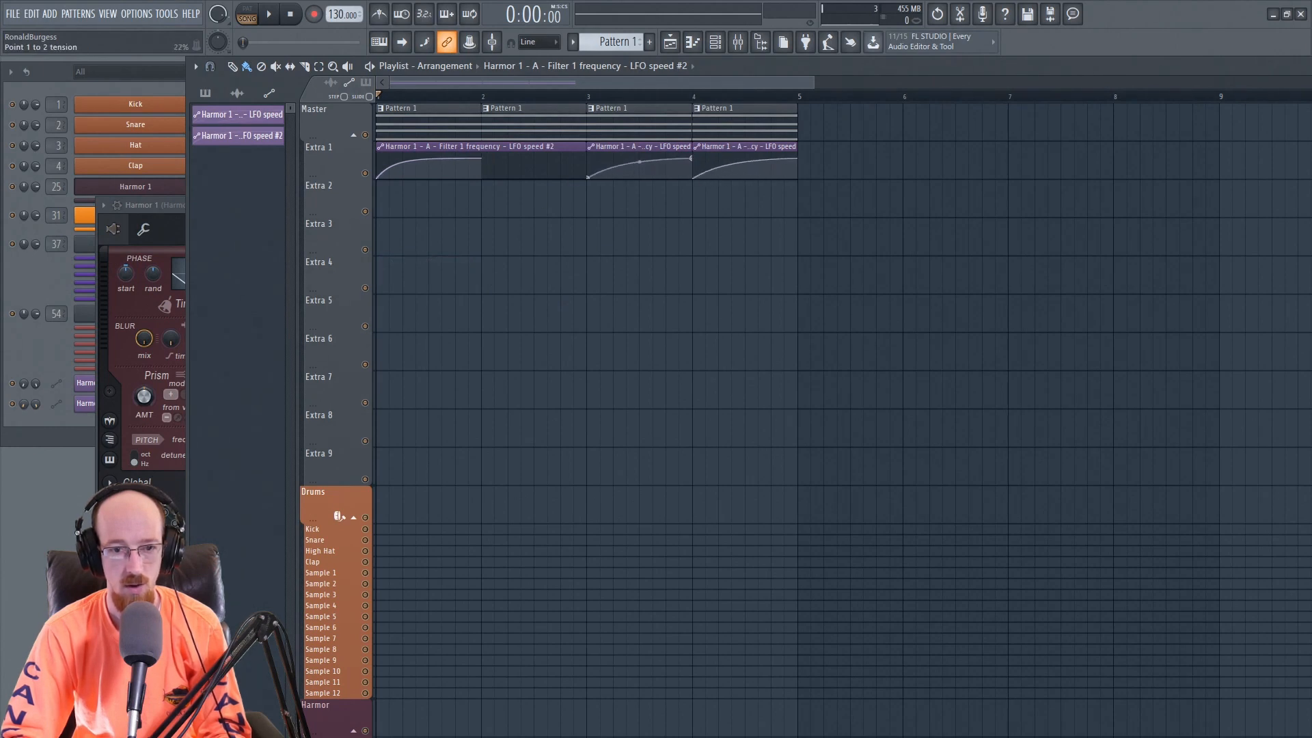
# Step: Move the unique clip's end point to bar 3 and add a minimum point at bar 2 and a high point midway through bar 1
pyautogui.moveTo(478, 160); pyautogui.dragTo(591, 158)
pyautogui.rightClick(484, 177)
pyautogui.rightClick(441, 171)
pyautogui.moveTo(445, 167); pyautogui.dragTo(441, 161)
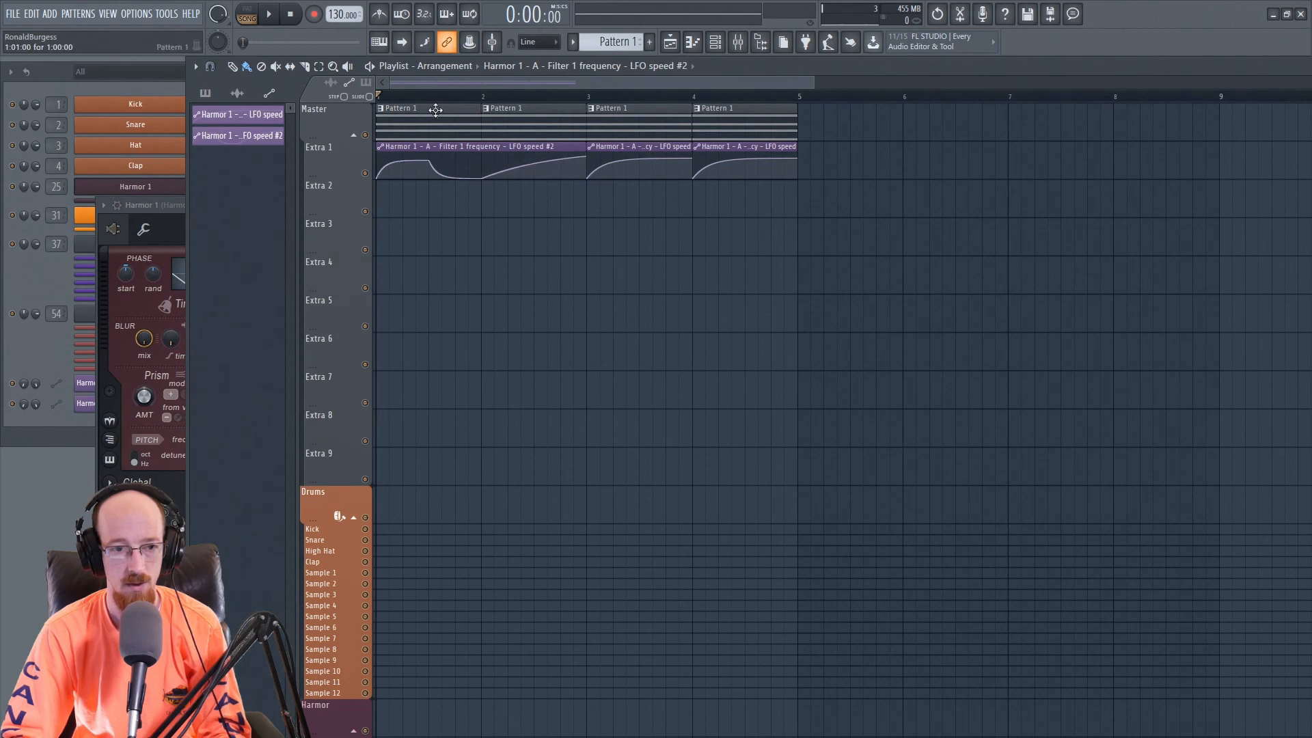
# Step: Audition the two-bar LFO speed automation and bow the falling segment in bar 1 outward
pyautogui.press('space')
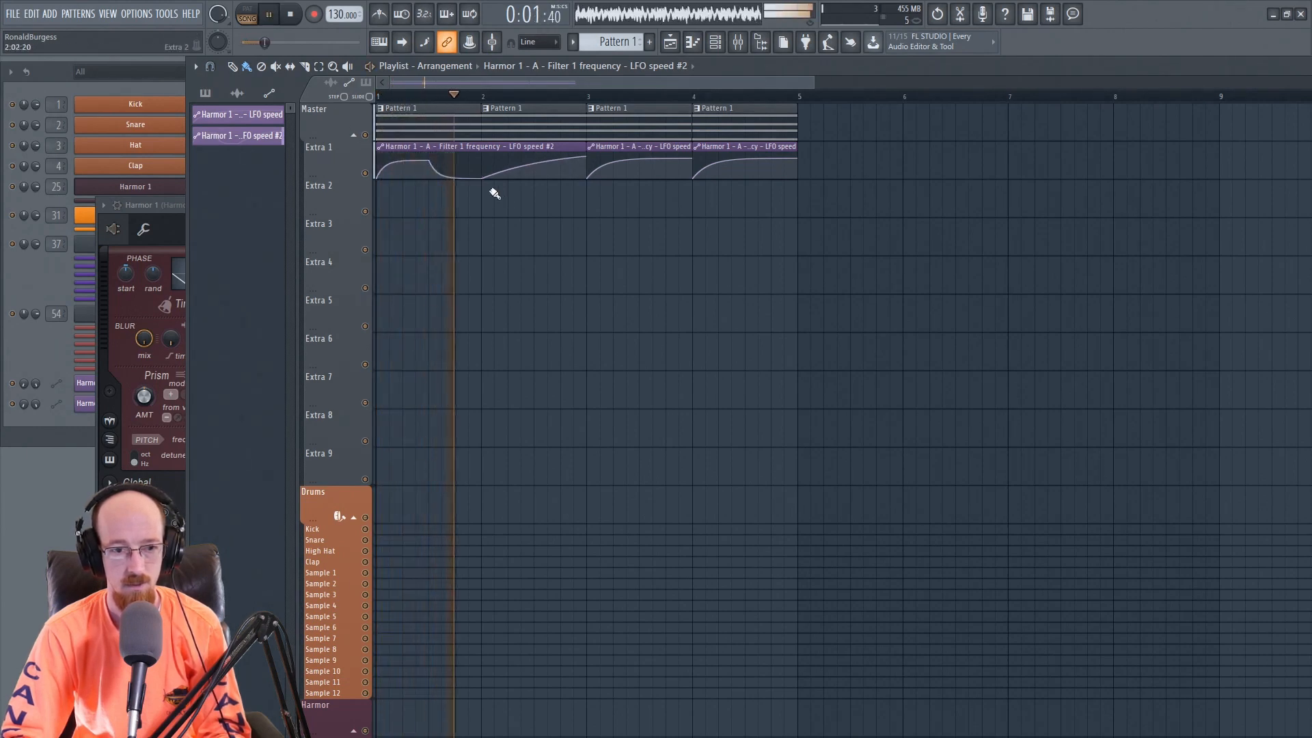
pyautogui.press('space')
pyautogui.press('space')
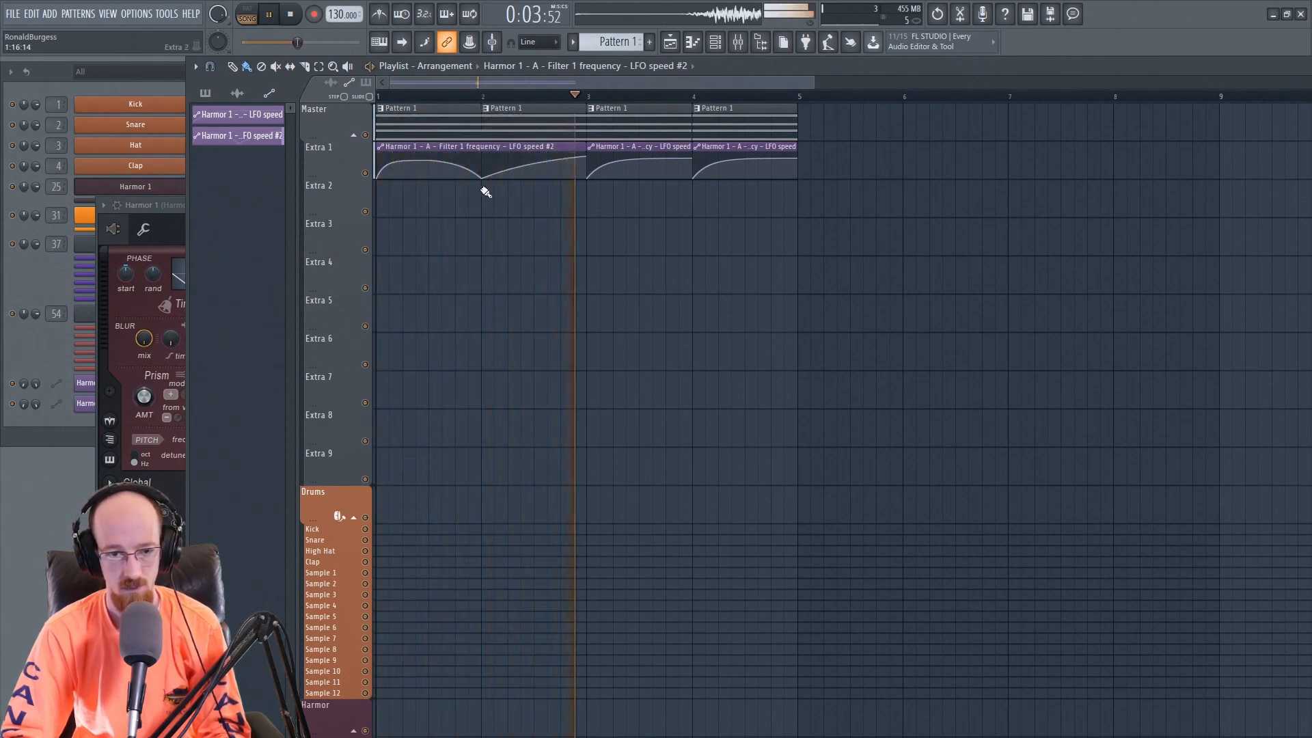
pyautogui.press('space')
# Step: Lower the two-bar clip's end point slightly, adjust the tension of its last rising segment, and audition it
pyautogui.moveTo(589, 158); pyautogui.dragTo(589, 164)
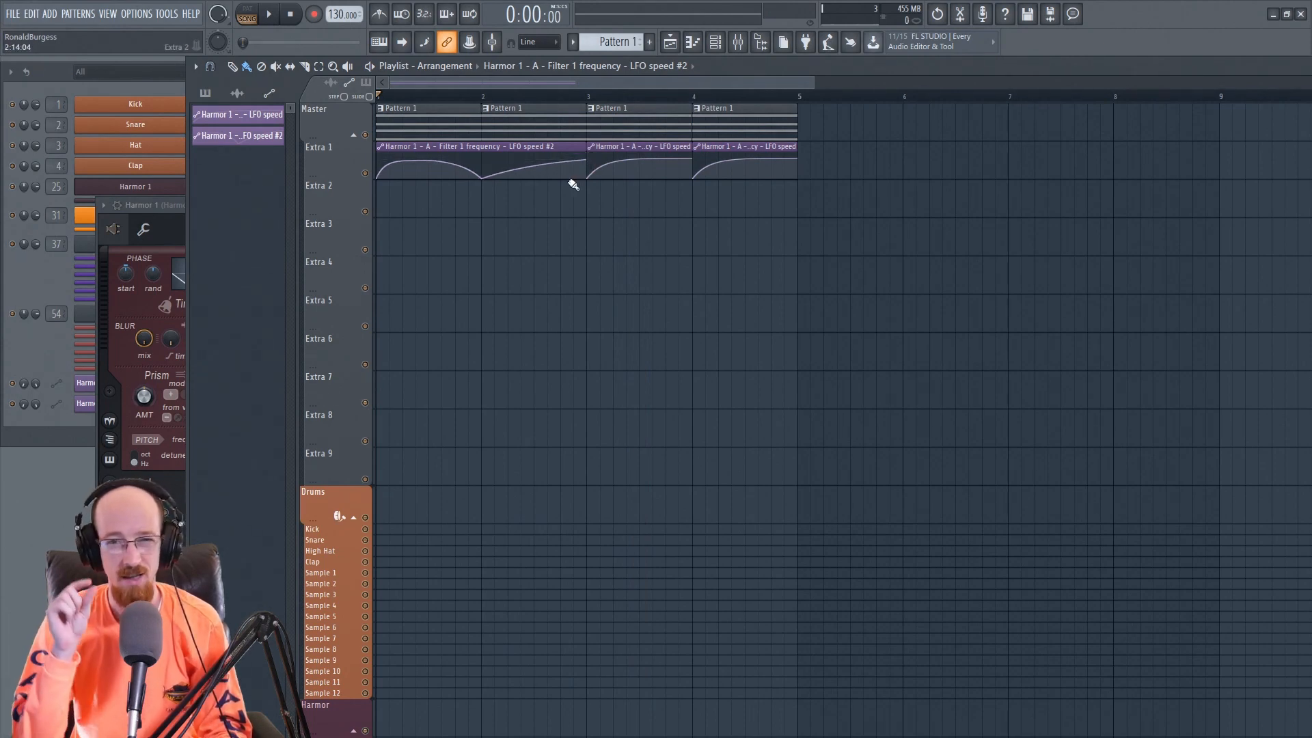
pyautogui.moveTo(534, 166); pyautogui.dragTo(534, 166)
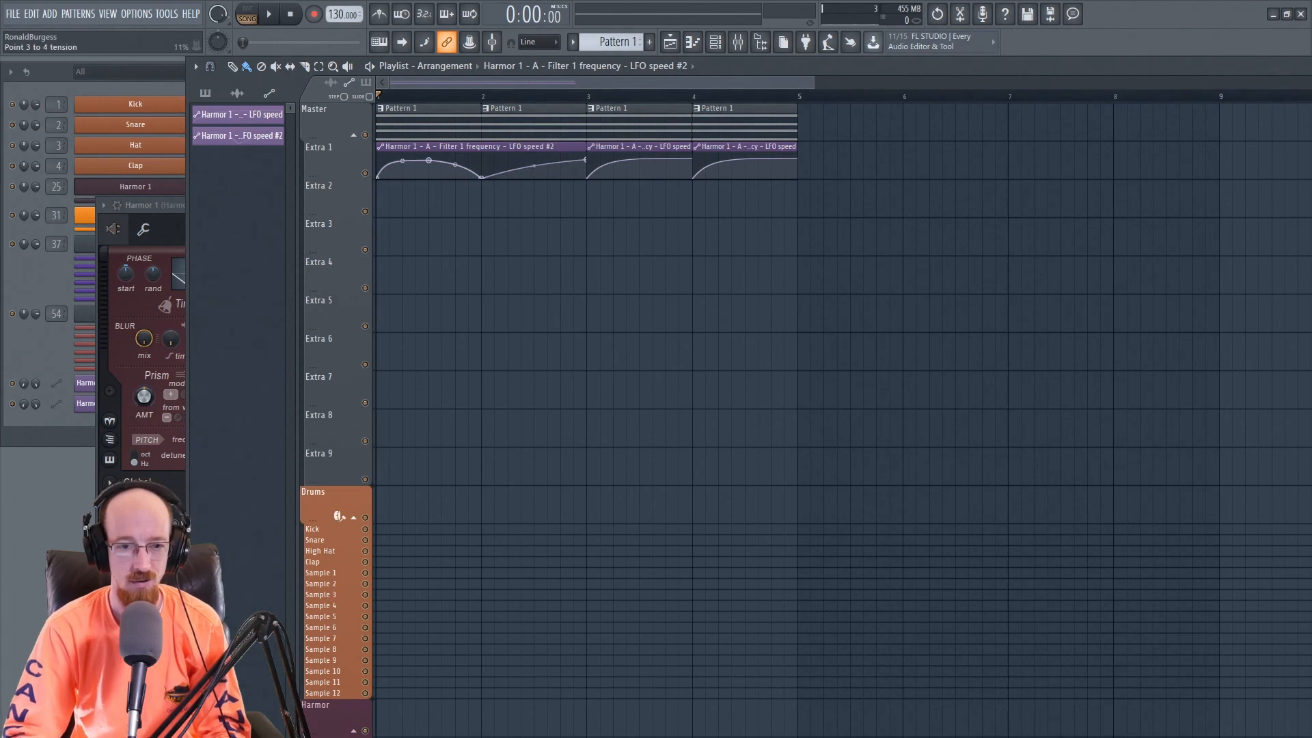
pyautogui.press('space')
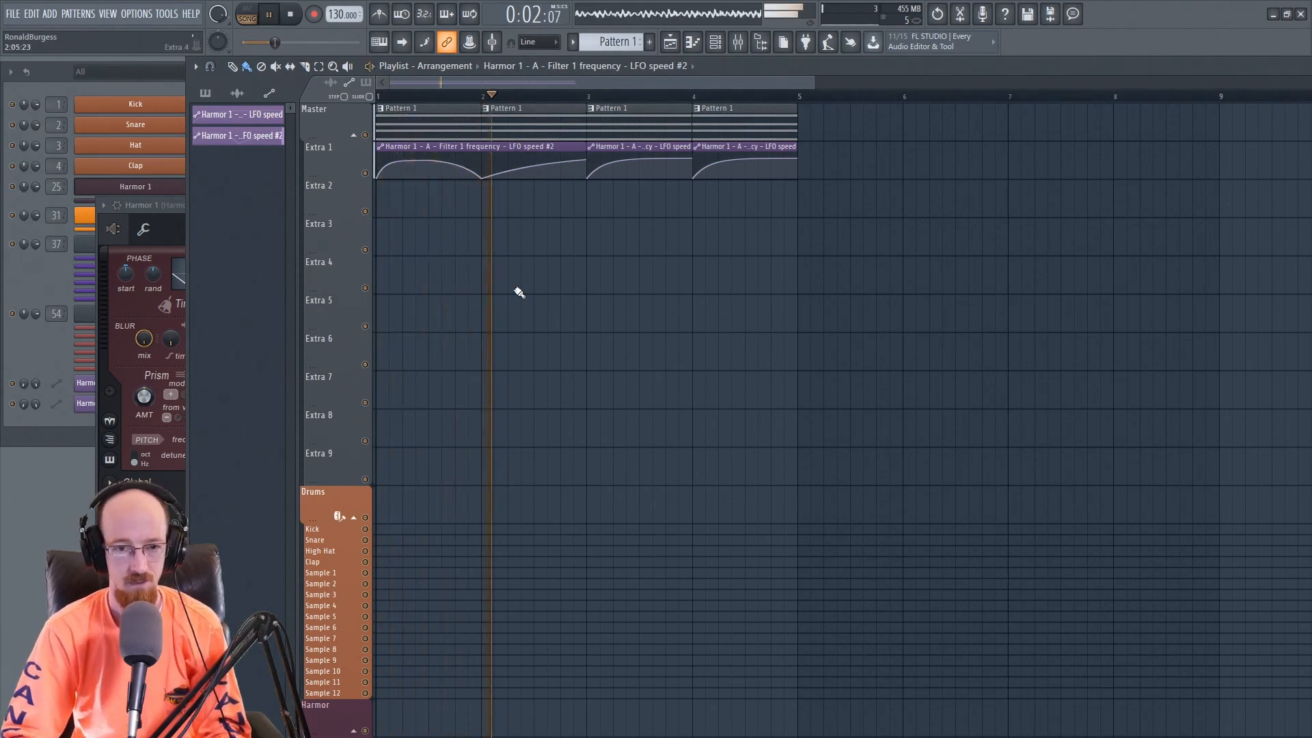
pyautogui.press('space')
# Step: Bring the Harmor 1 window forward and position it to compare its LFO speed control with the automation clips
pyautogui.click(170, 232)
pyautogui.moveTo(307, 235); pyautogui.dragTo(519, 165)
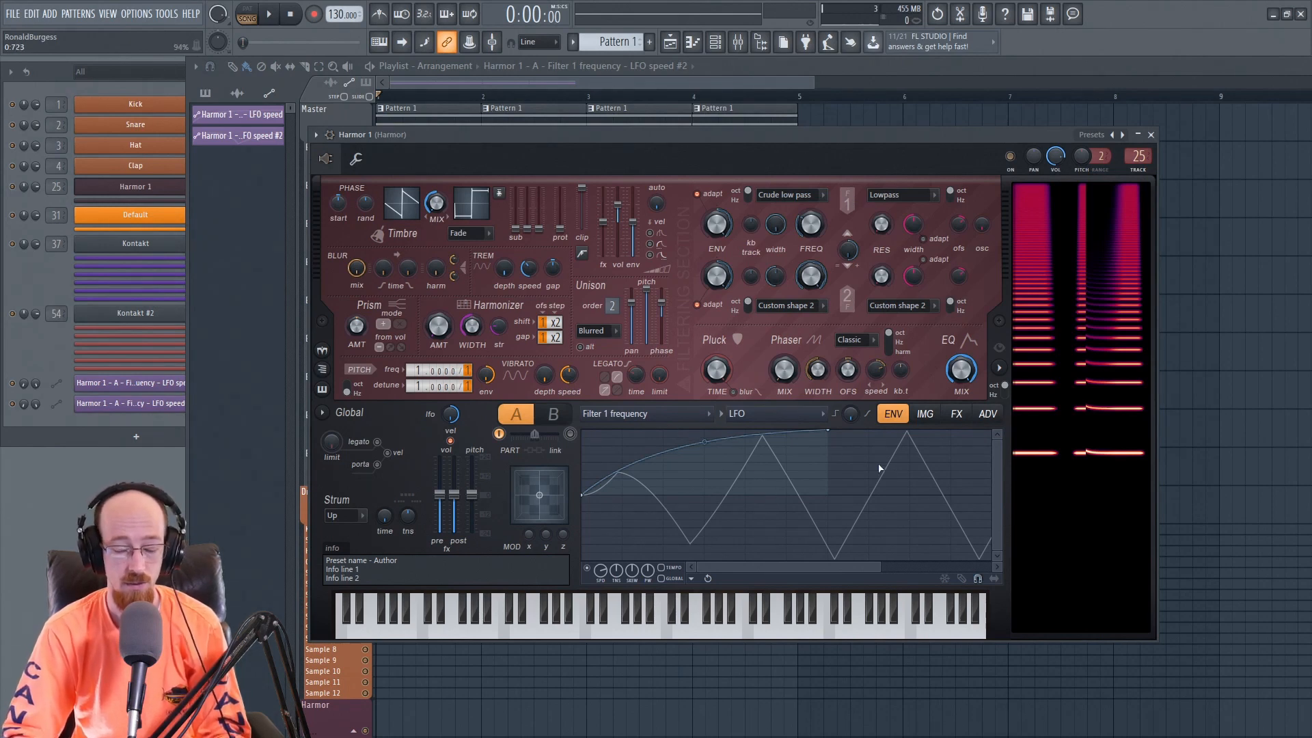
pyautogui.moveTo(682, 130); pyautogui.dragTo(606, 237)
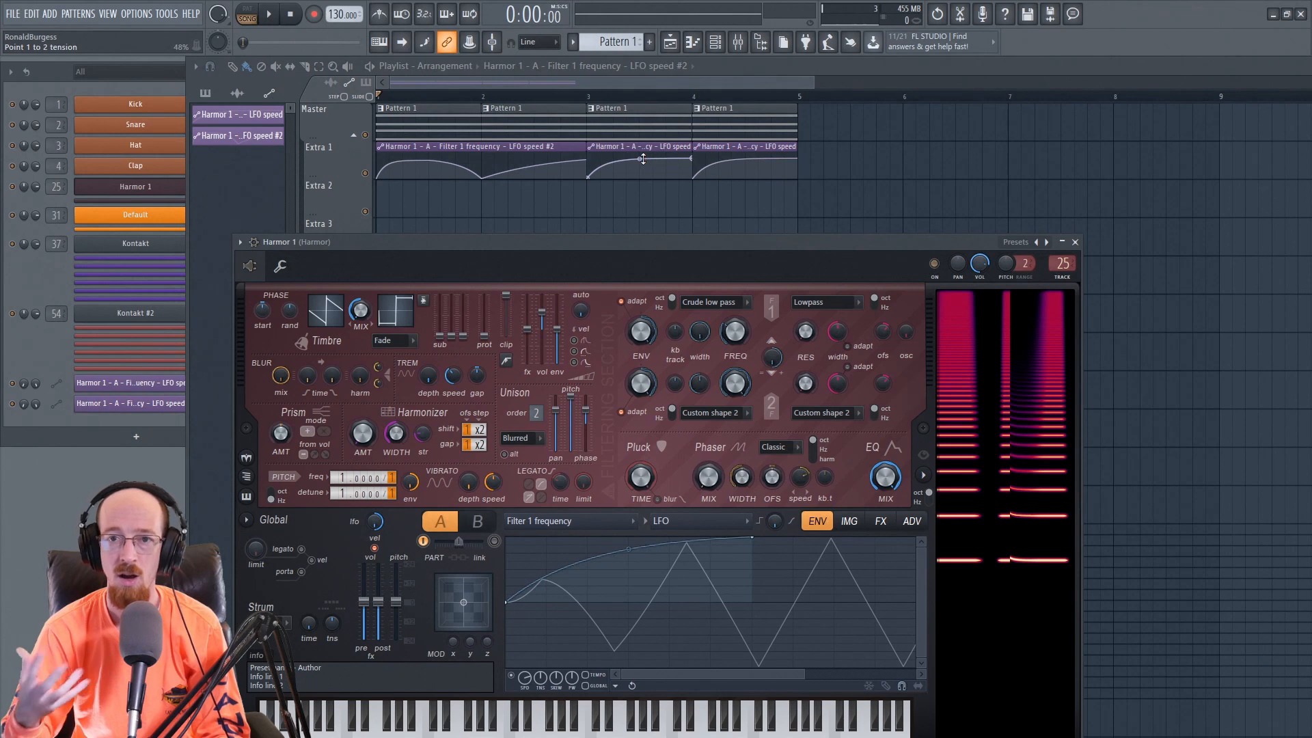
pyautogui.moveTo(644, 252); pyautogui.dragTo(645, 179)
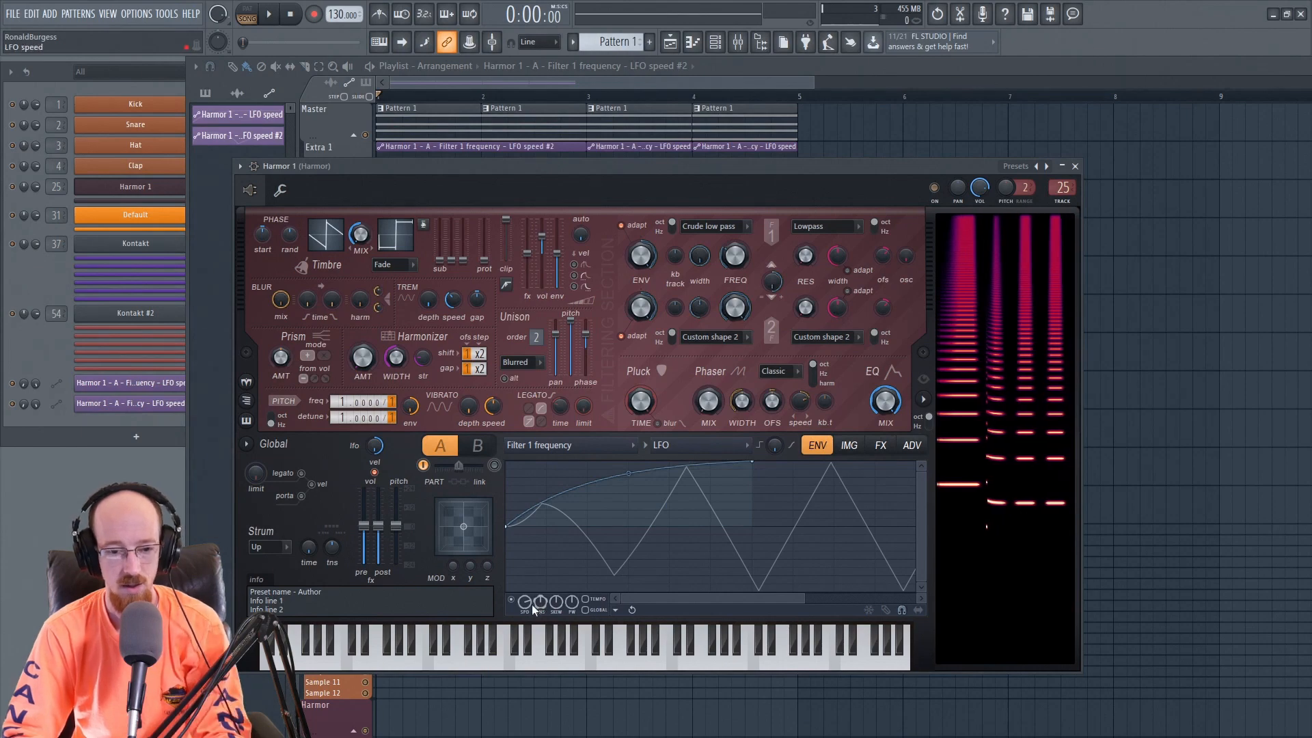
pyautogui.moveTo(597, 169); pyautogui.dragTo(570, 215)
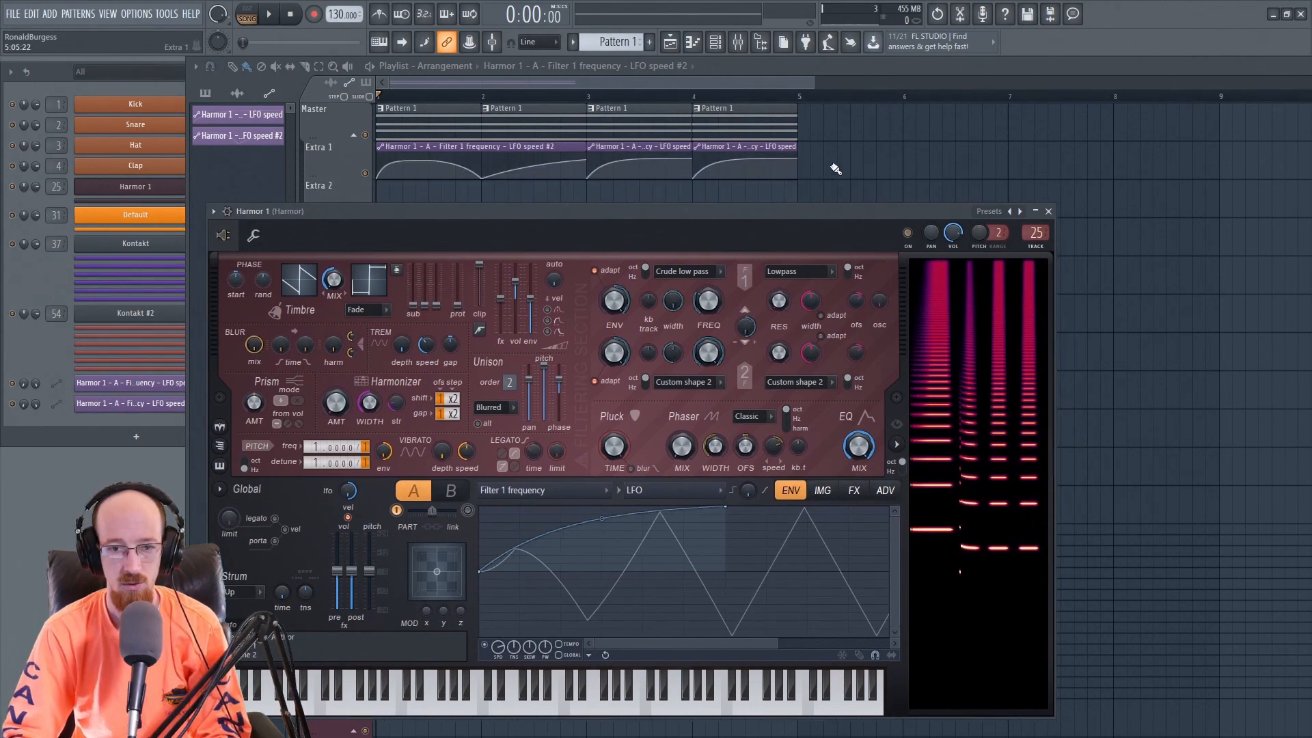
# Step: Delete all LFO speed automation clips from the playlist and reopen the Harmor 1 channel
pyautogui.moveTo(829, 167); pyautogui.dragTo(408, 170)
pyautogui.press('Delete')
pyautogui.click(47, 285)
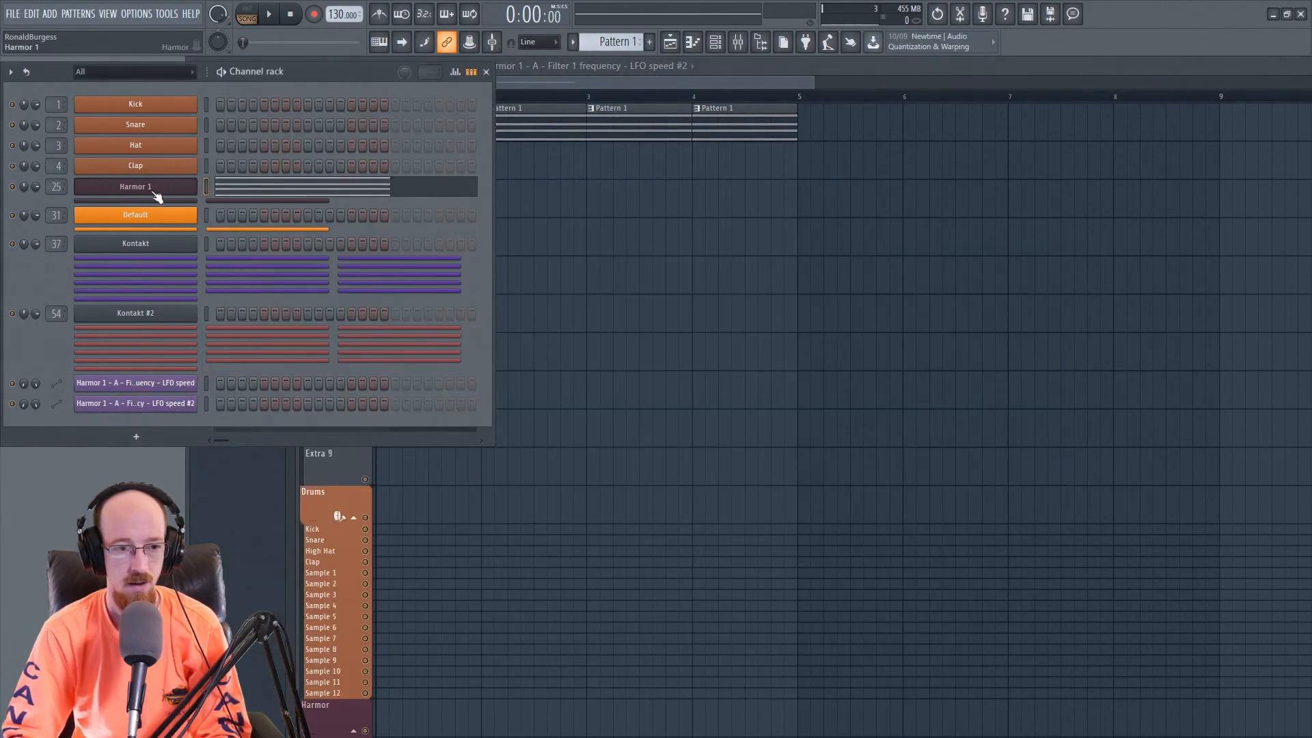
pyautogui.click(137, 187)
pyautogui.moveTo(600, 207); pyautogui.dragTo(601, 113)
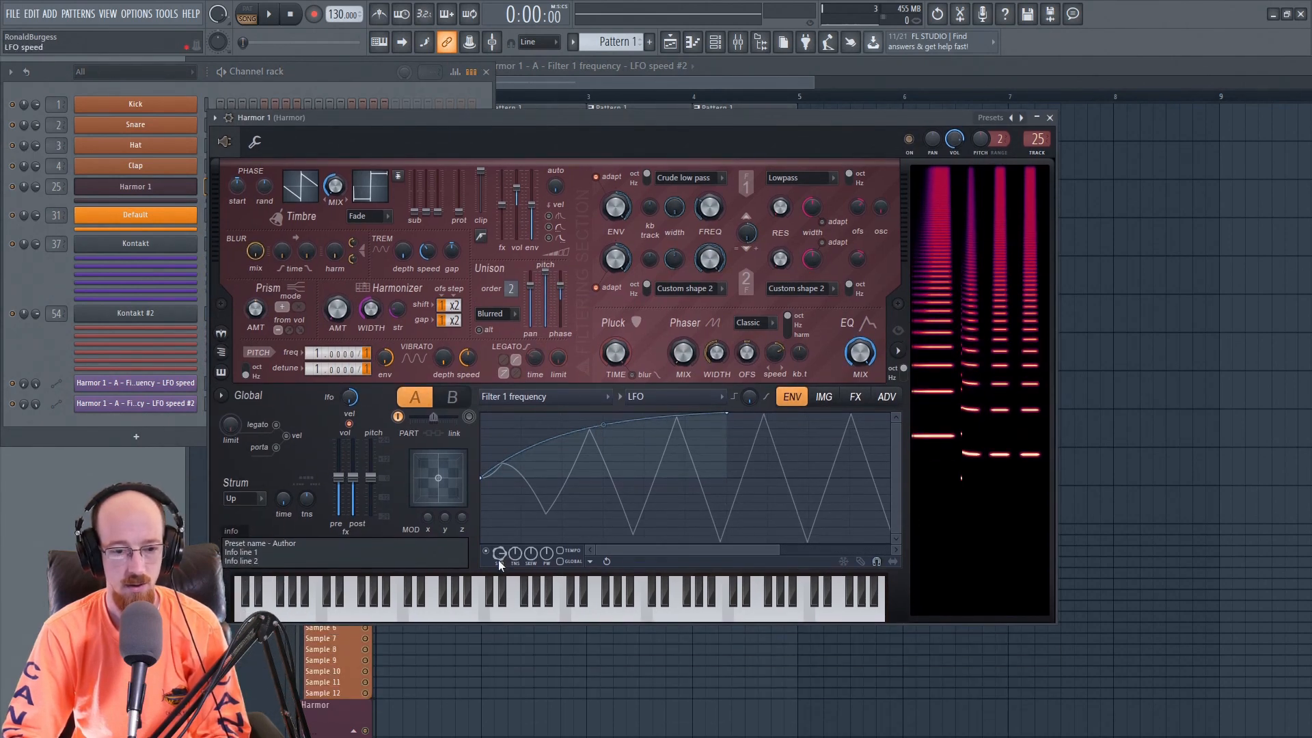
# Step: Try a faster filter 1 frequency LFO speed, restore the previous speed, and audition the sound
pyautogui.moveTo(501, 555); pyautogui.dragTo(502, 529)
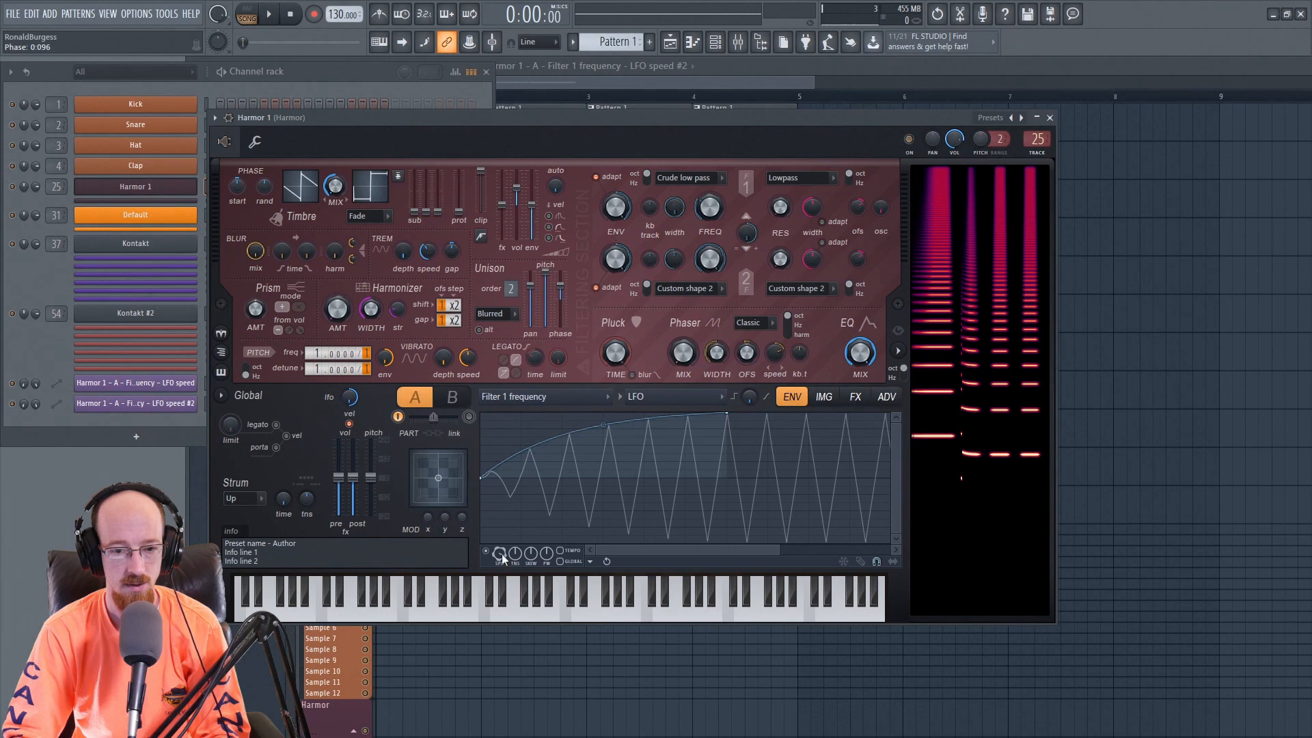
pyautogui.press('space')
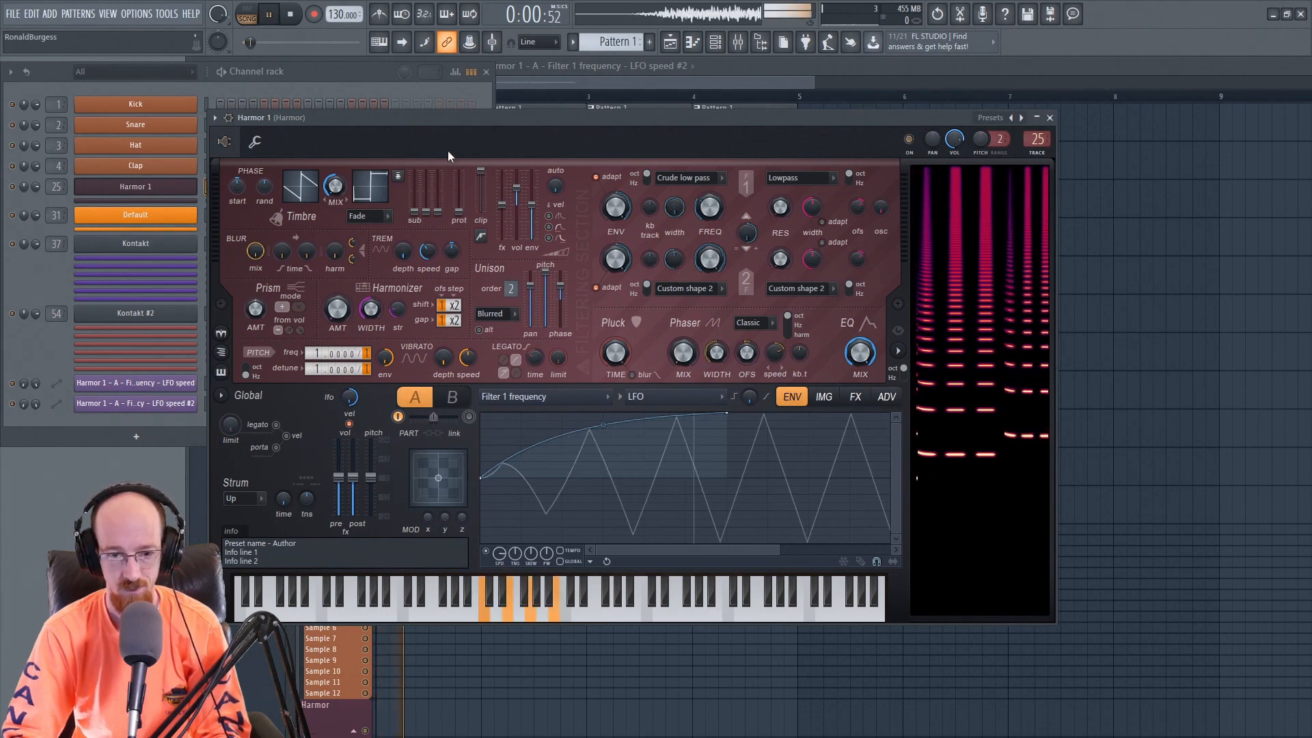
pyautogui.press('space')
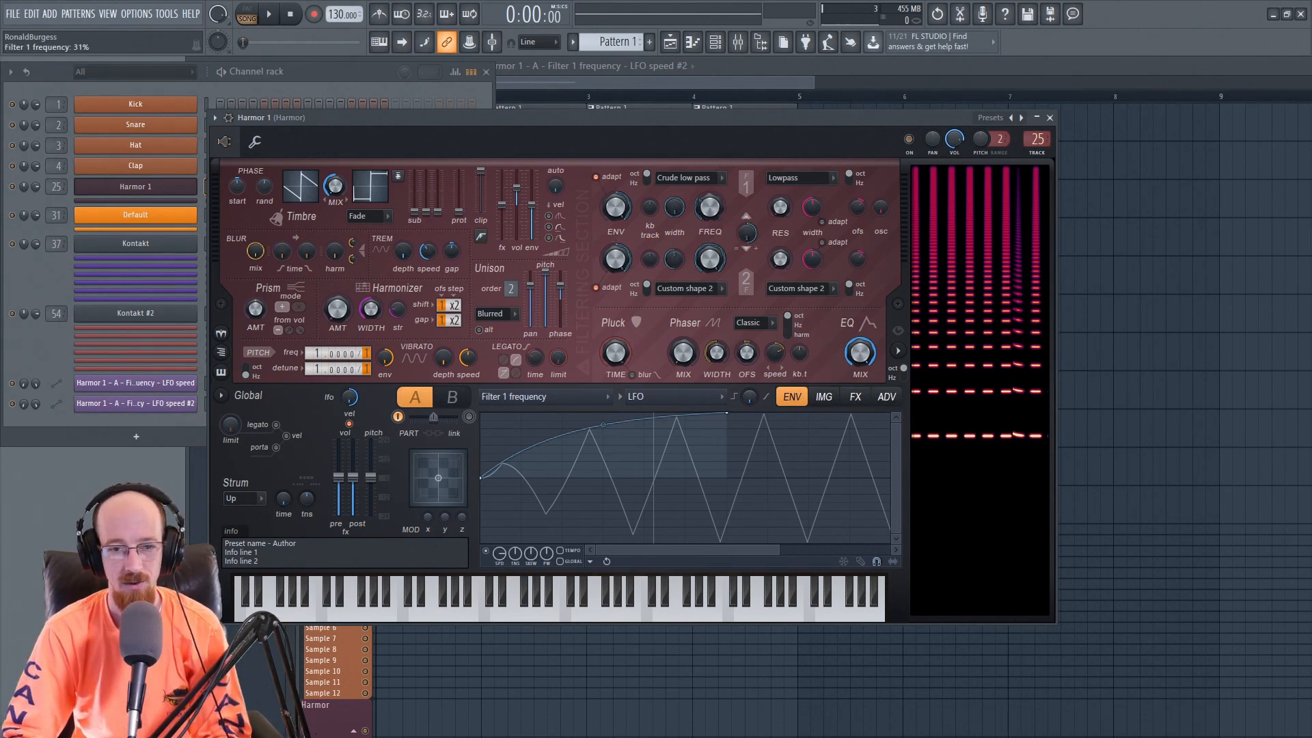
# Step: Set the filter 1 type to Hill low pass
pyautogui.click(701, 177)
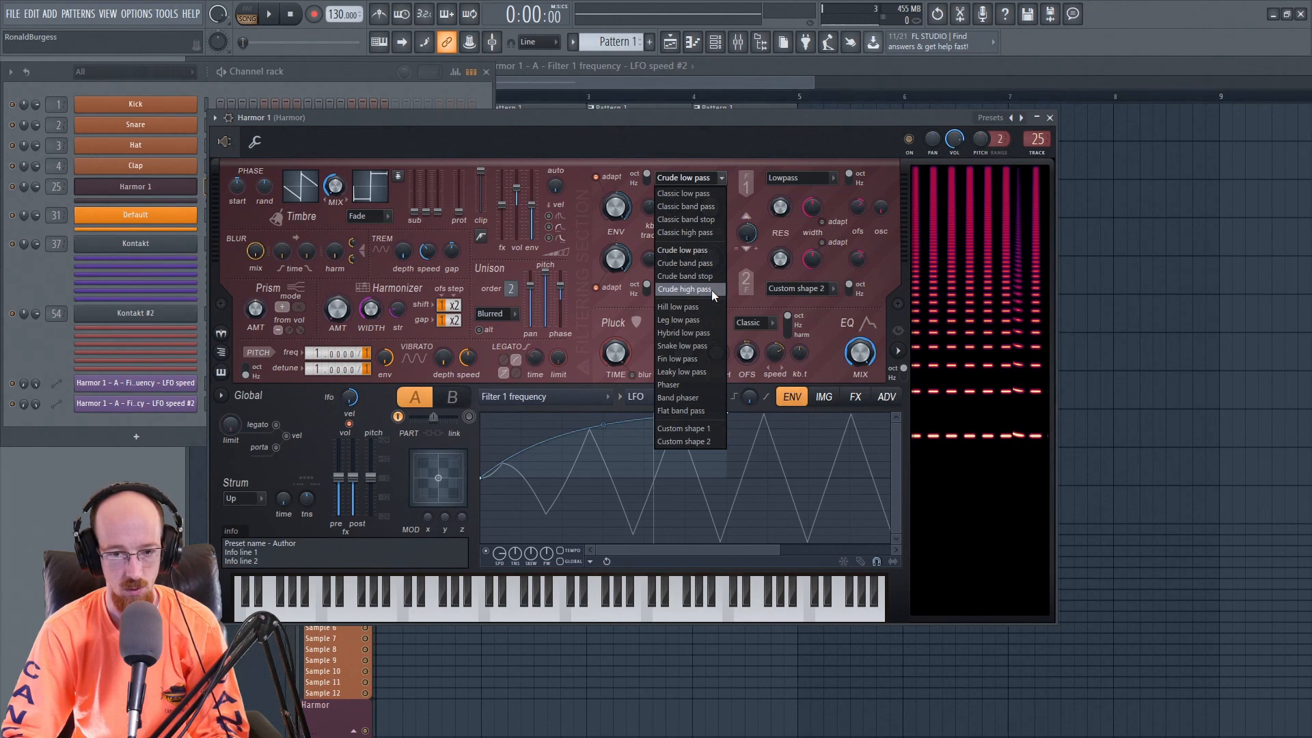
pyautogui.click(701, 306)
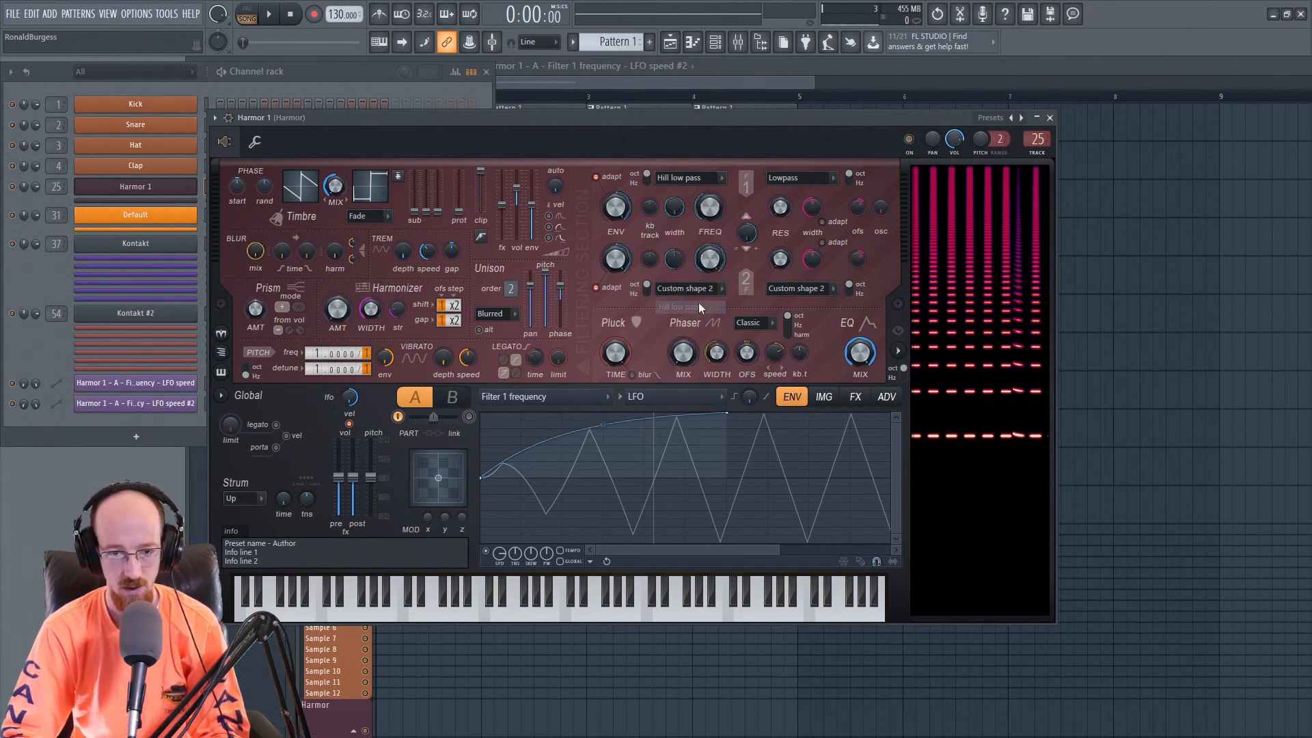
# Step: Audition the Hill low pass, switch the filter 1 type to Leg low pass, and audition the new sound
pyautogui.press('space')
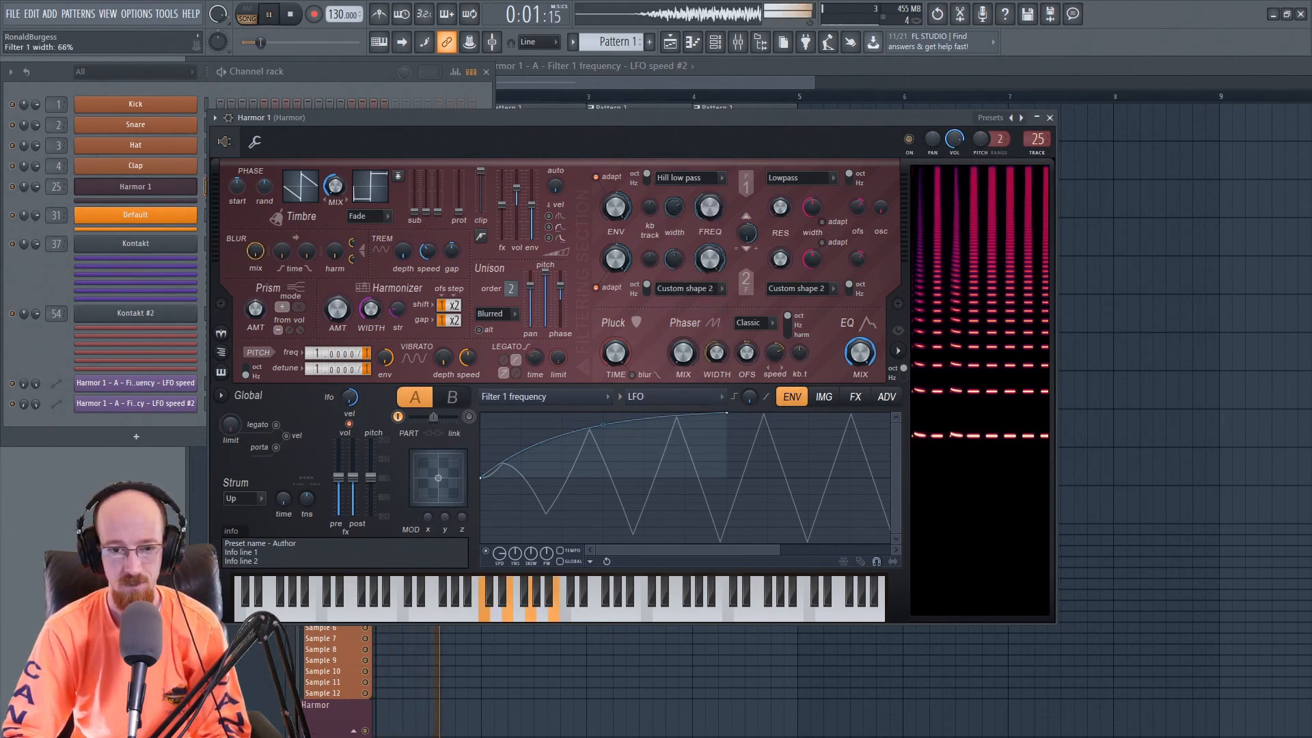
pyautogui.press('space')
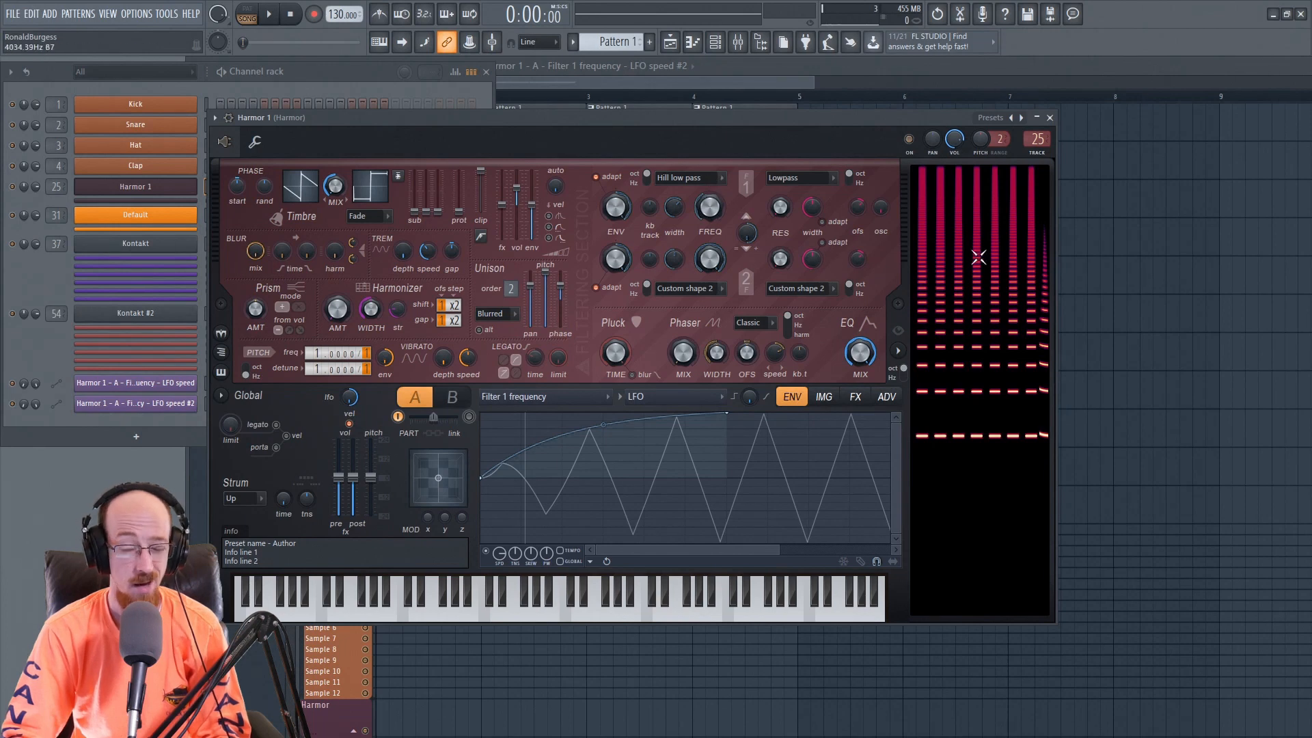
pyautogui.click(686, 177)
pyautogui.click(706, 325)
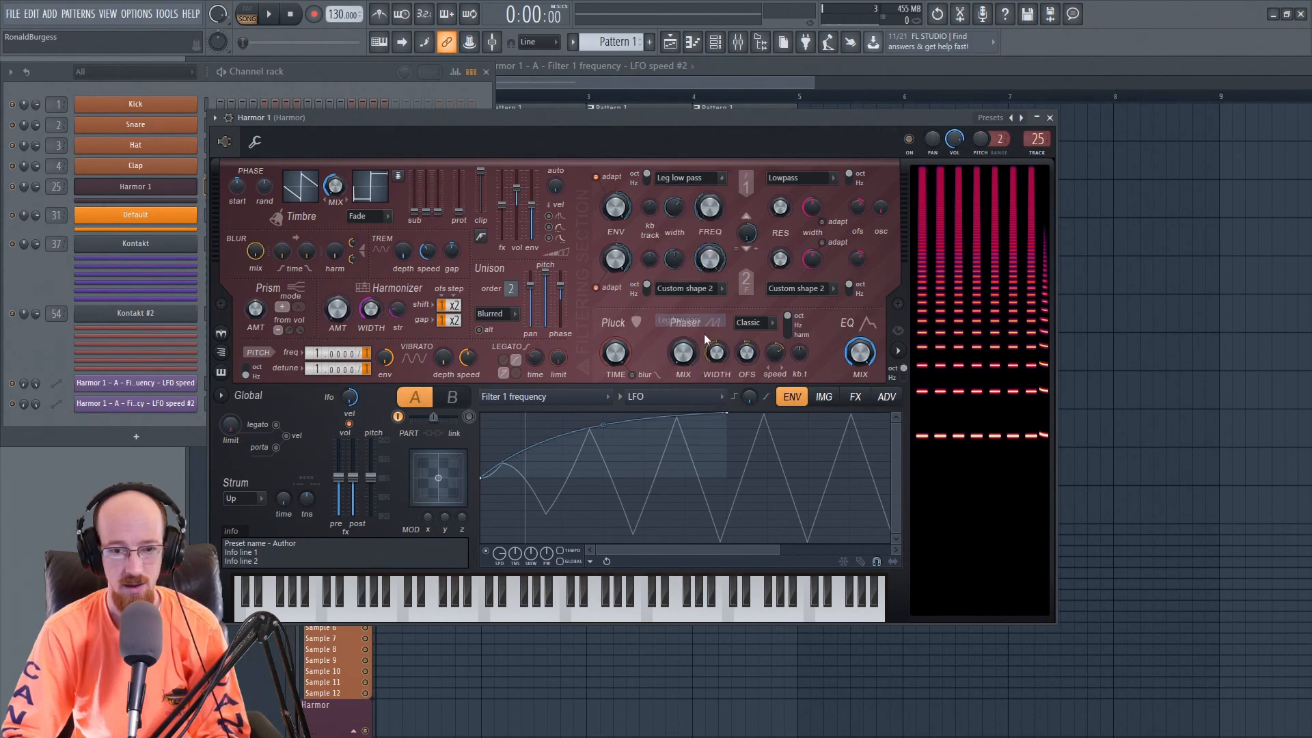
pyautogui.press('space')
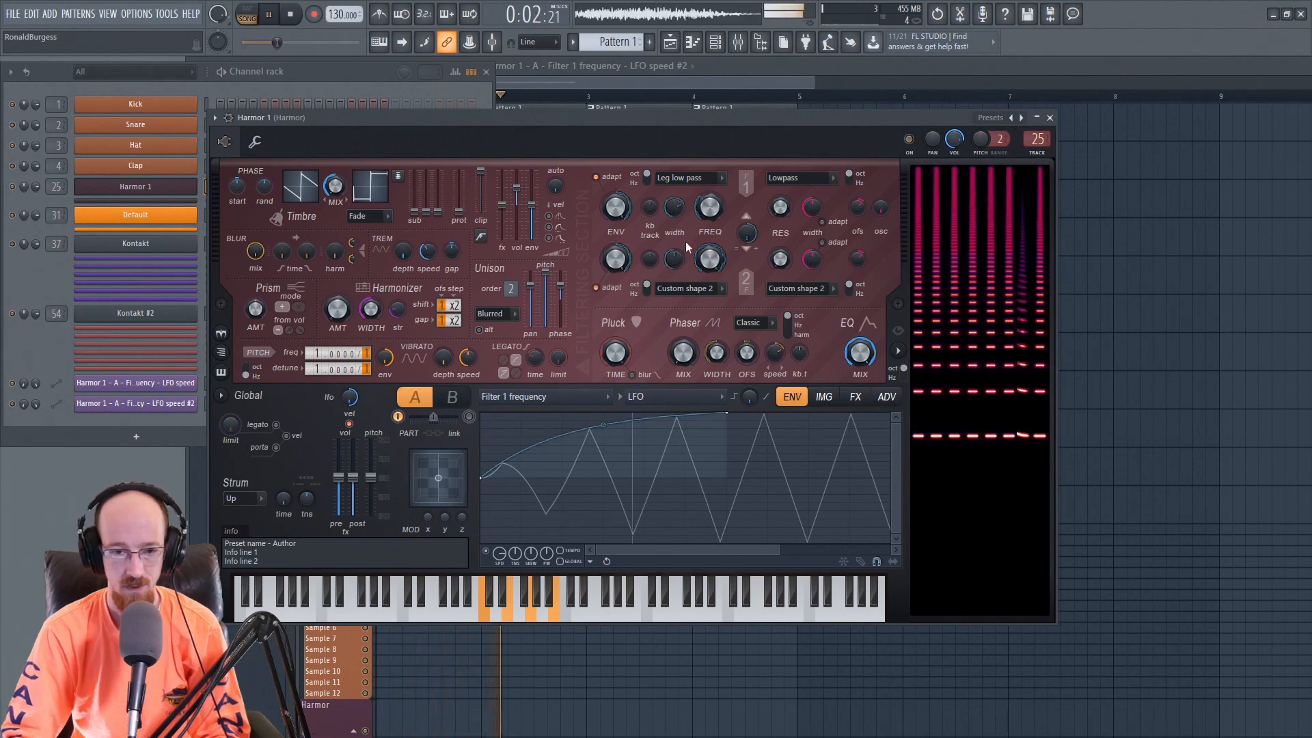
pyautogui.press('space')
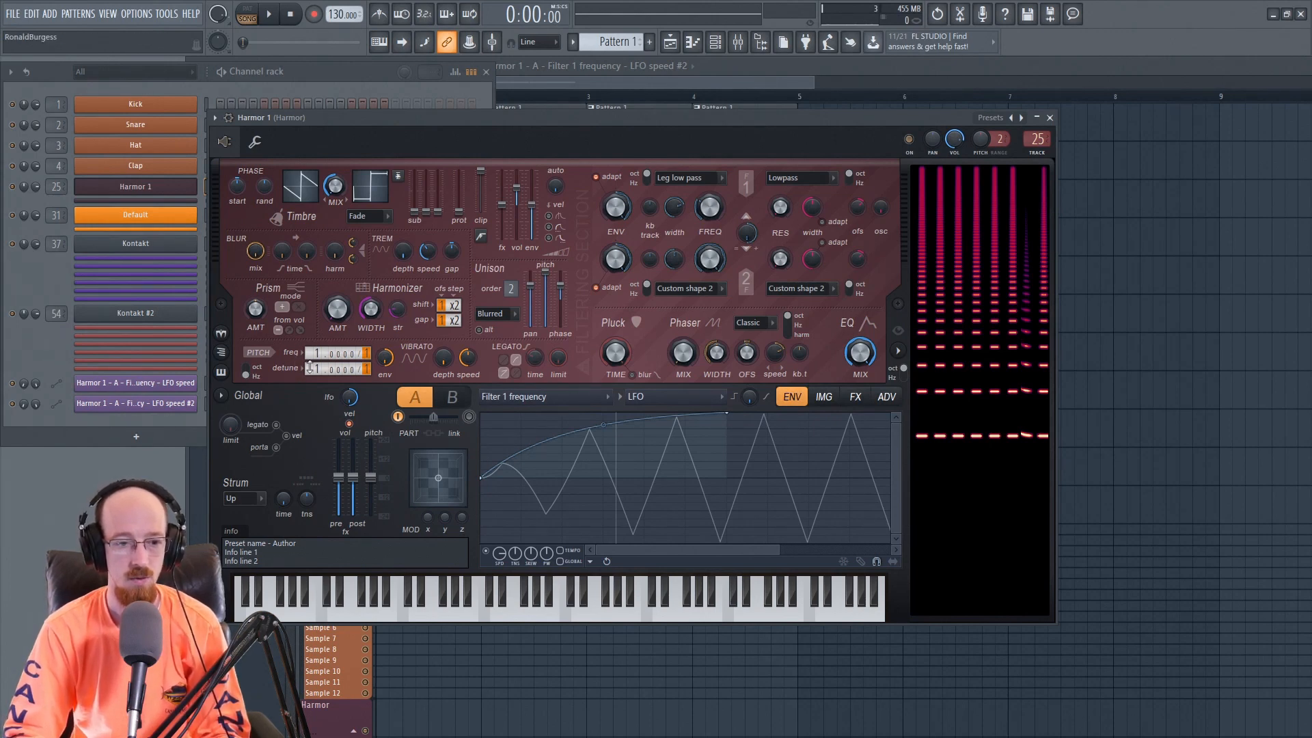
# Step: Open the pitch frequency articulator, shape a long envelope curve rising from below up to normal pitch, and audition it
pyautogui.rightClick(349, 371)
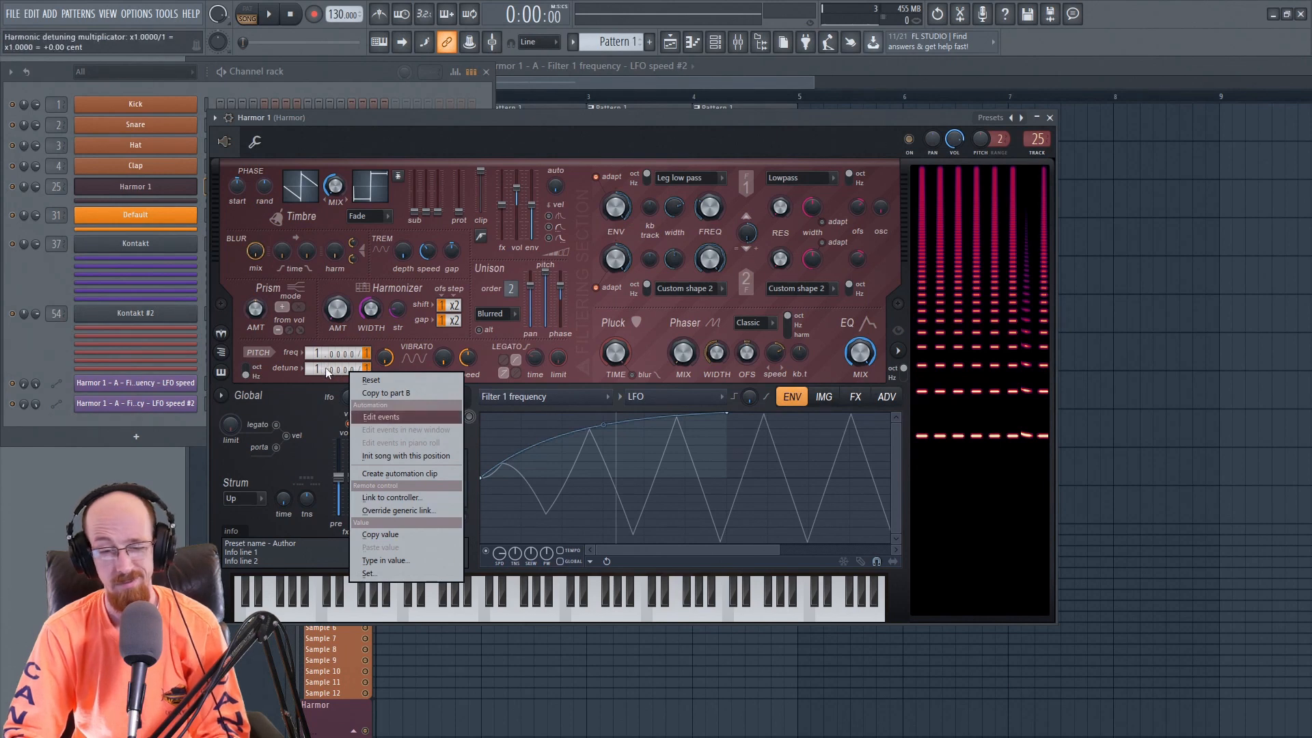
pyautogui.rightClick(340, 353)
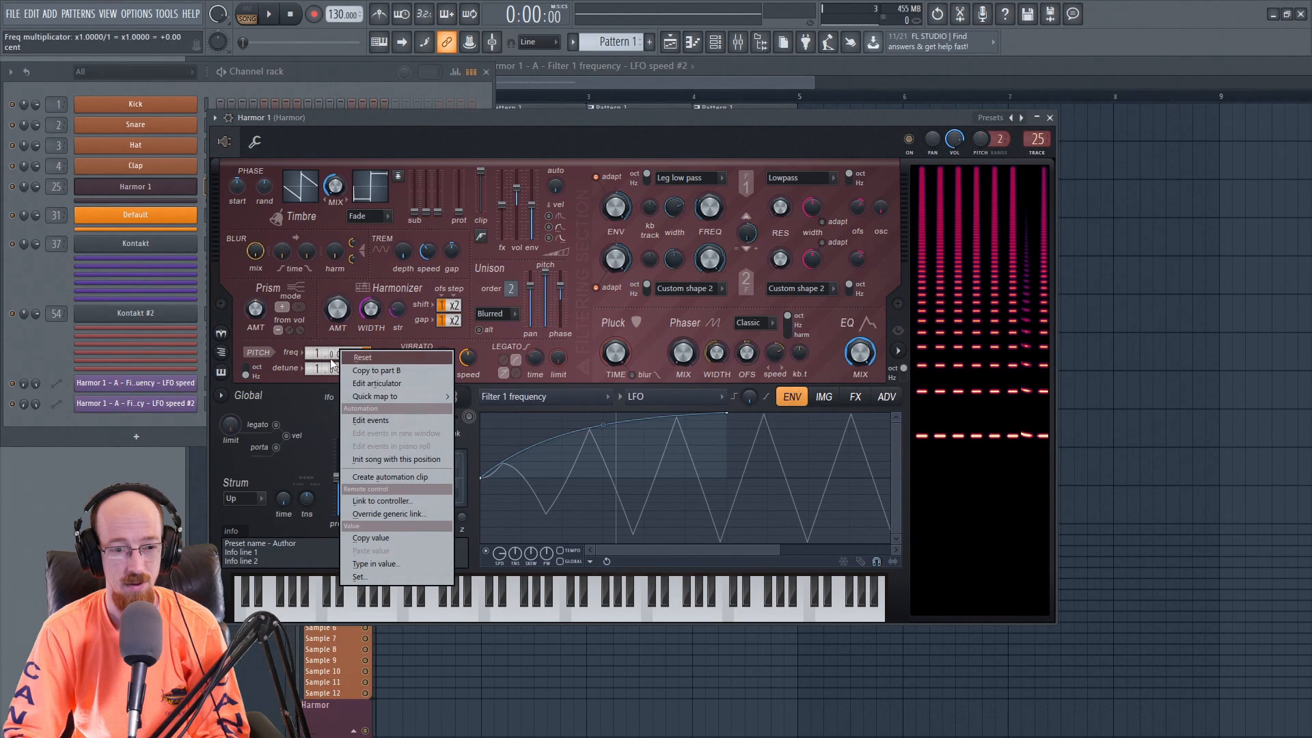
pyautogui.click(366, 383)
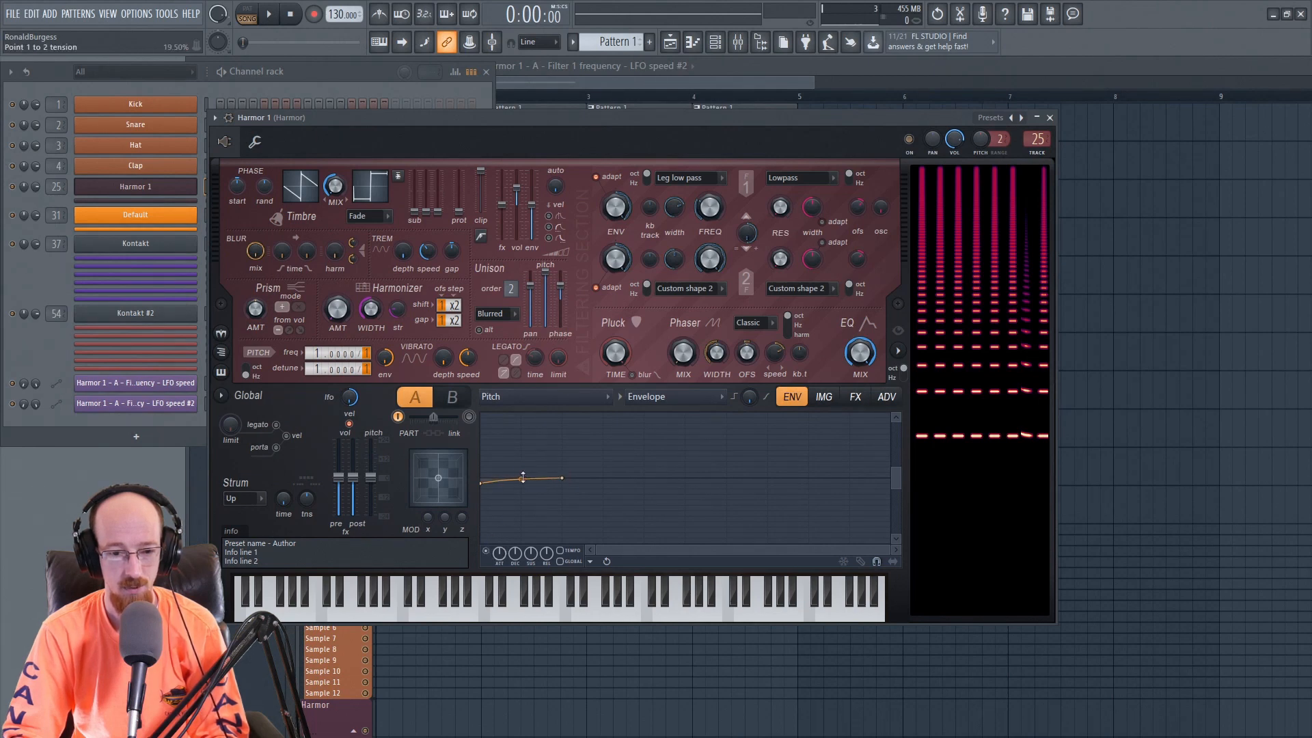
pyautogui.moveTo(562, 478); pyautogui.dragTo(808, 478)
pyautogui.moveTo(481, 483); pyautogui.dragTo(482, 505)
pyautogui.moveTo(642, 486); pyautogui.dragTo(641, 480)
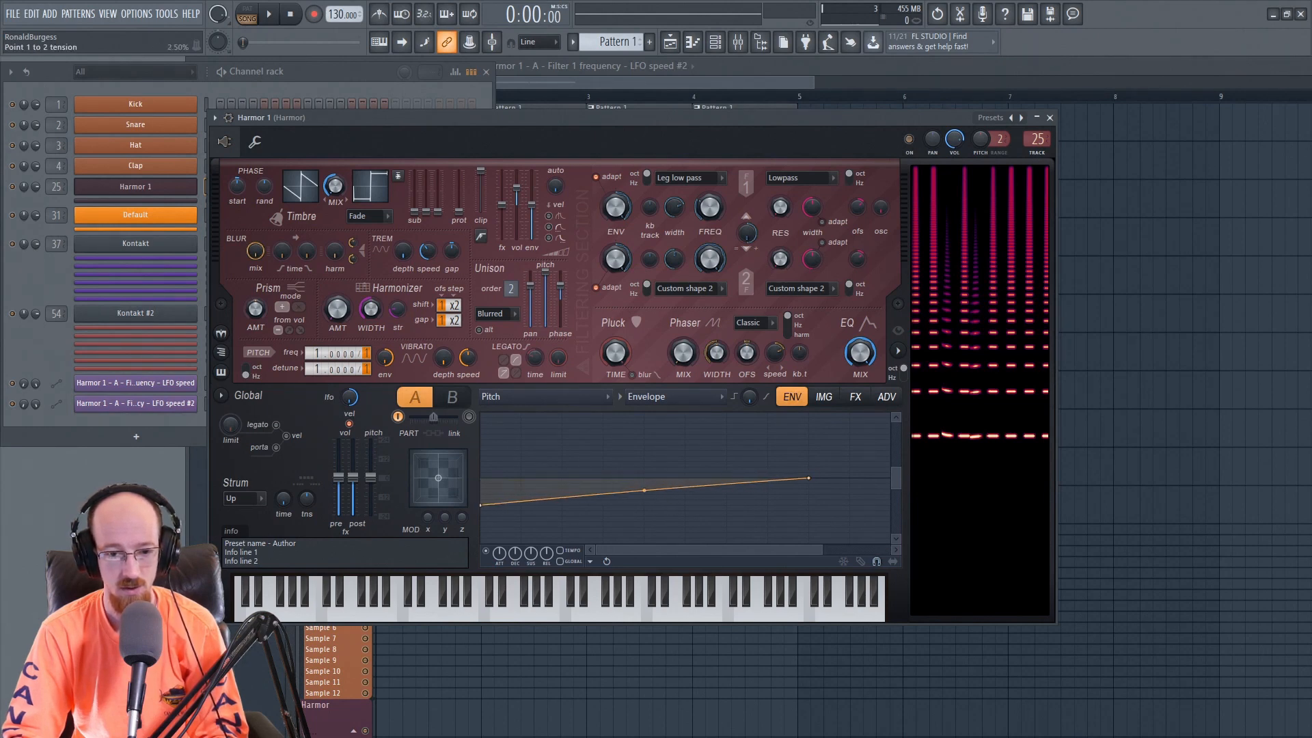
pyautogui.press('space')
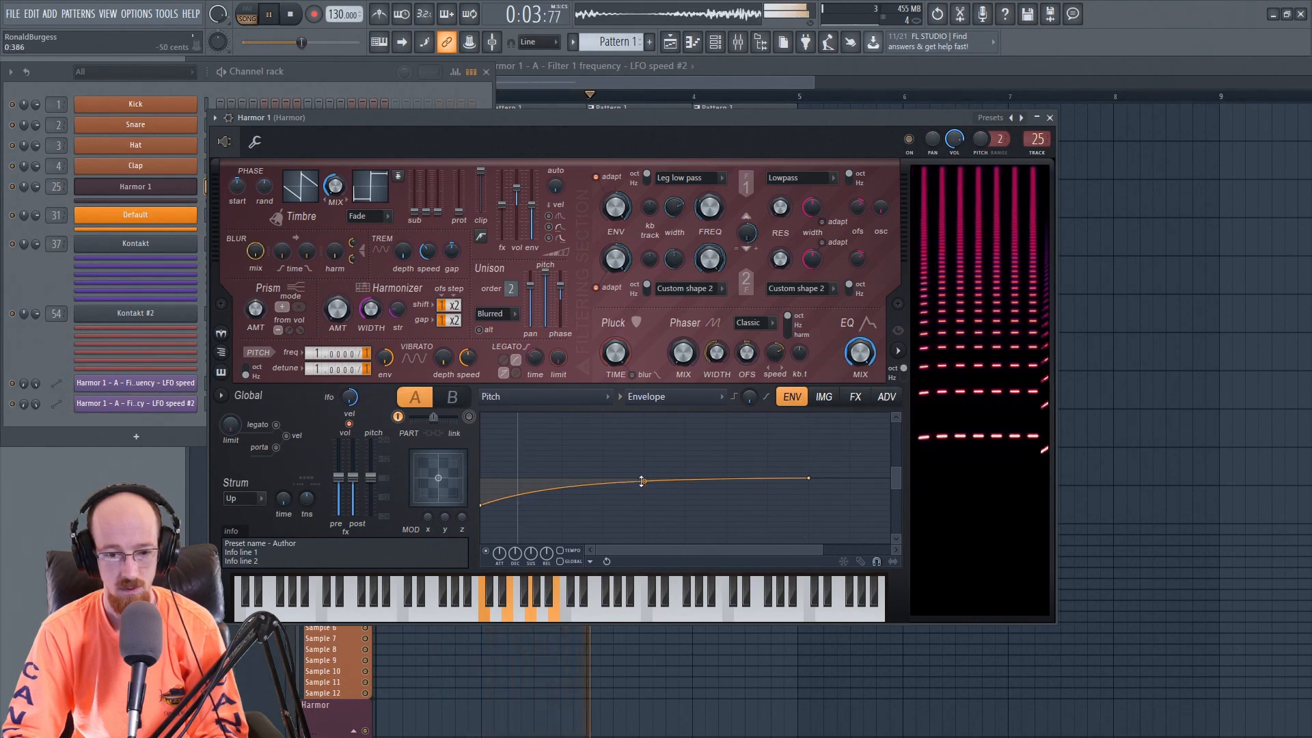
pyautogui.press('space')
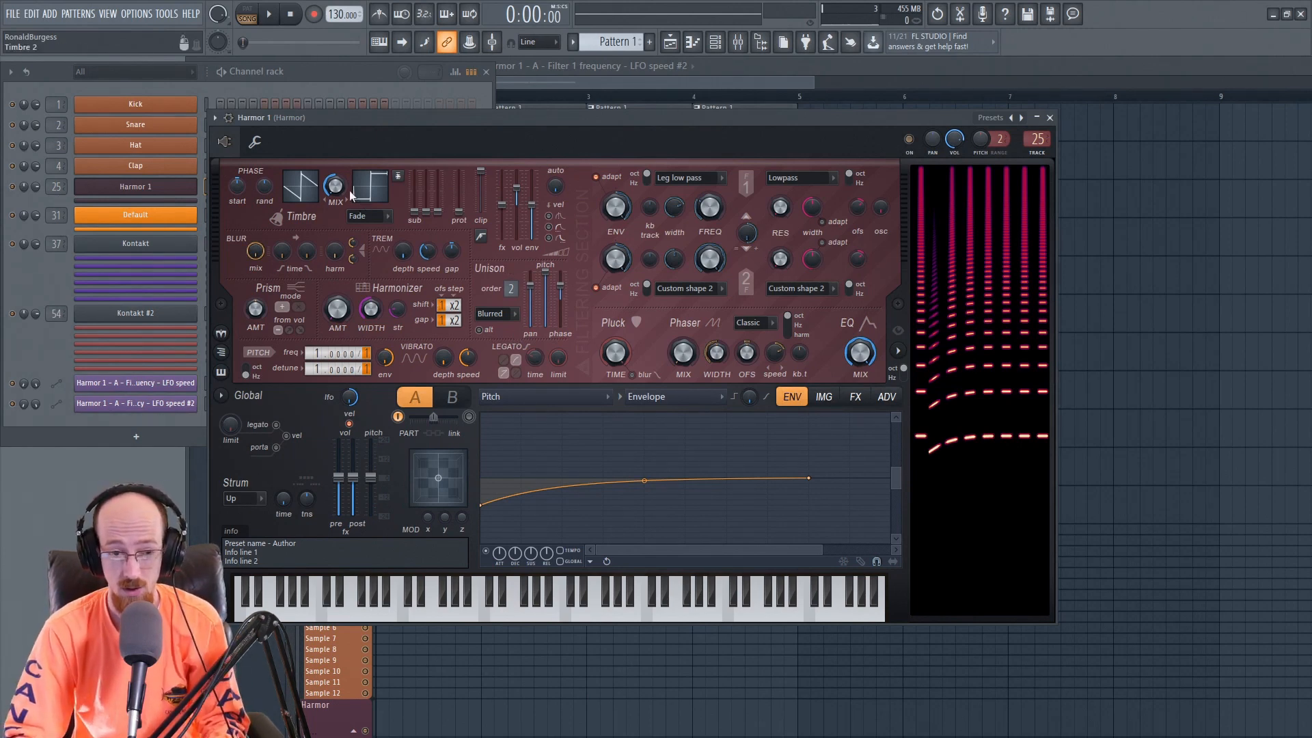
# Step: Adjust the timbre mix and audition the changed tone
pyautogui.press('space')
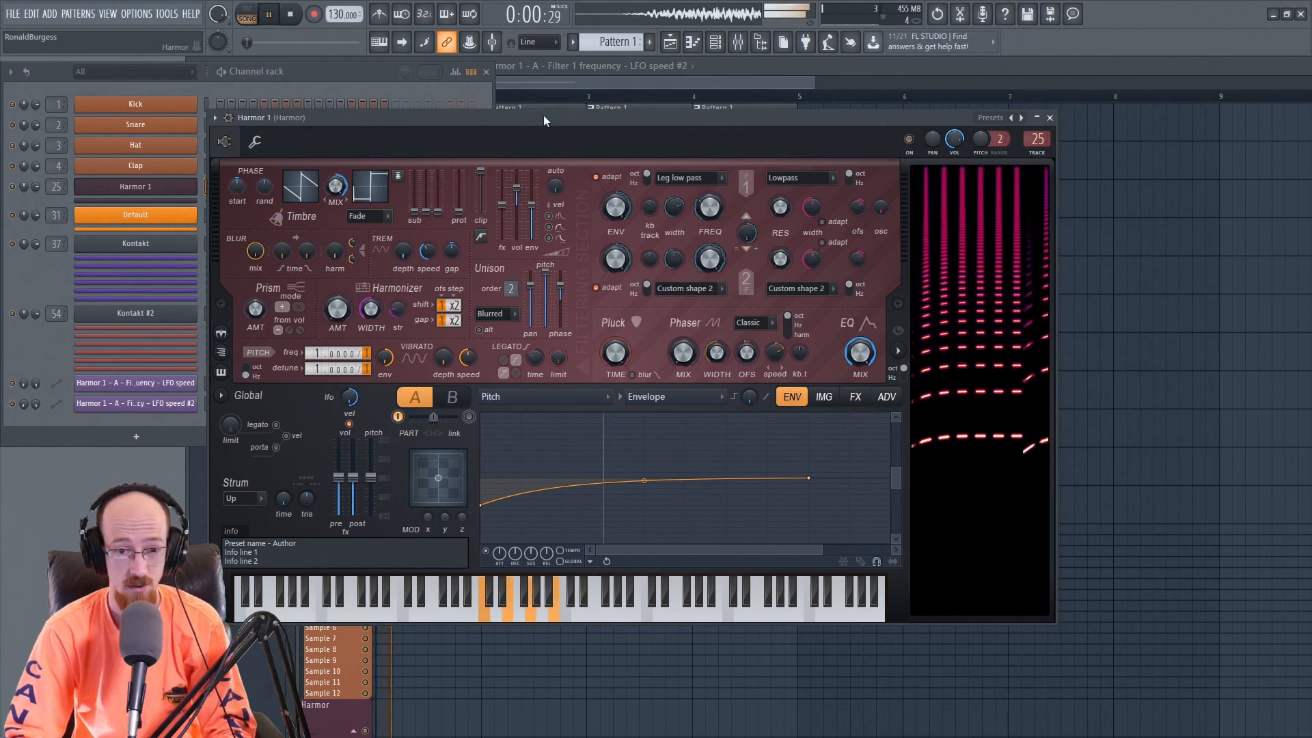
pyautogui.press('space')
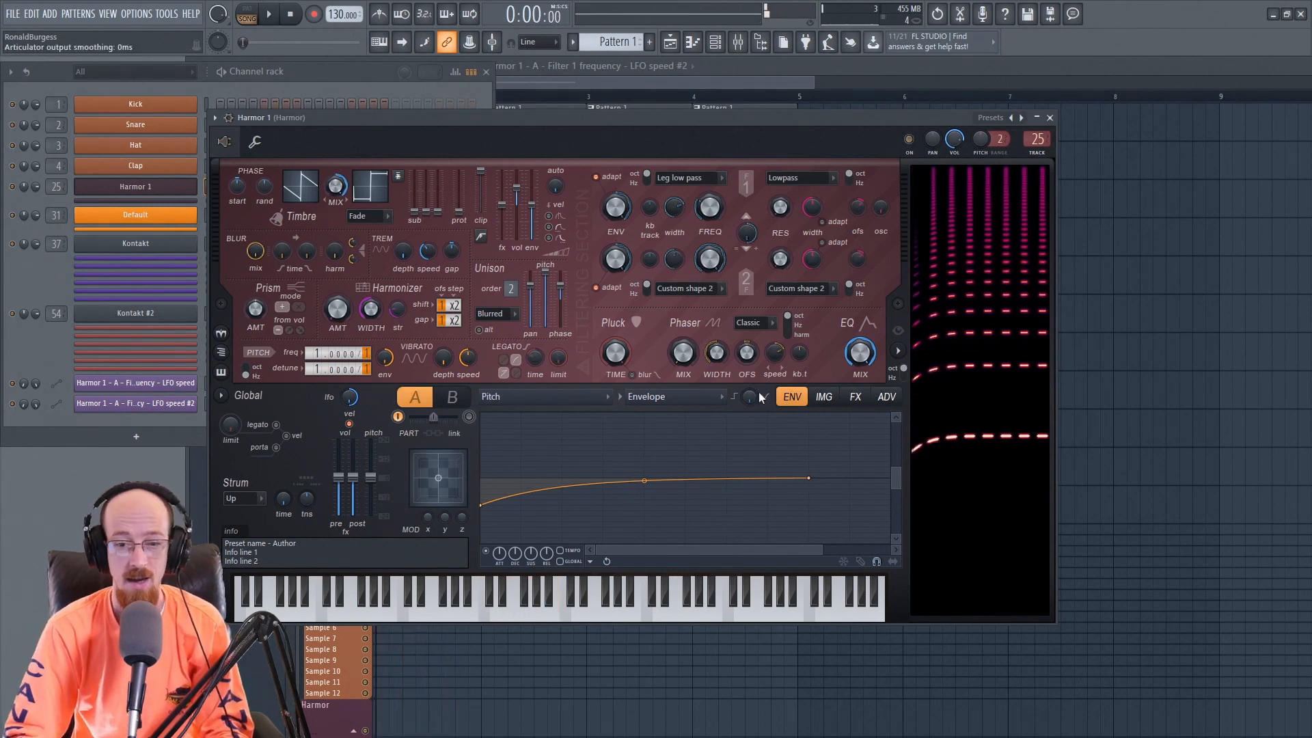
# Step: Enable Harmor's reverb effect, set its decay to about 692 ms, and audition the sound
pyautogui.click(855, 397)
pyautogui.click(643, 548)
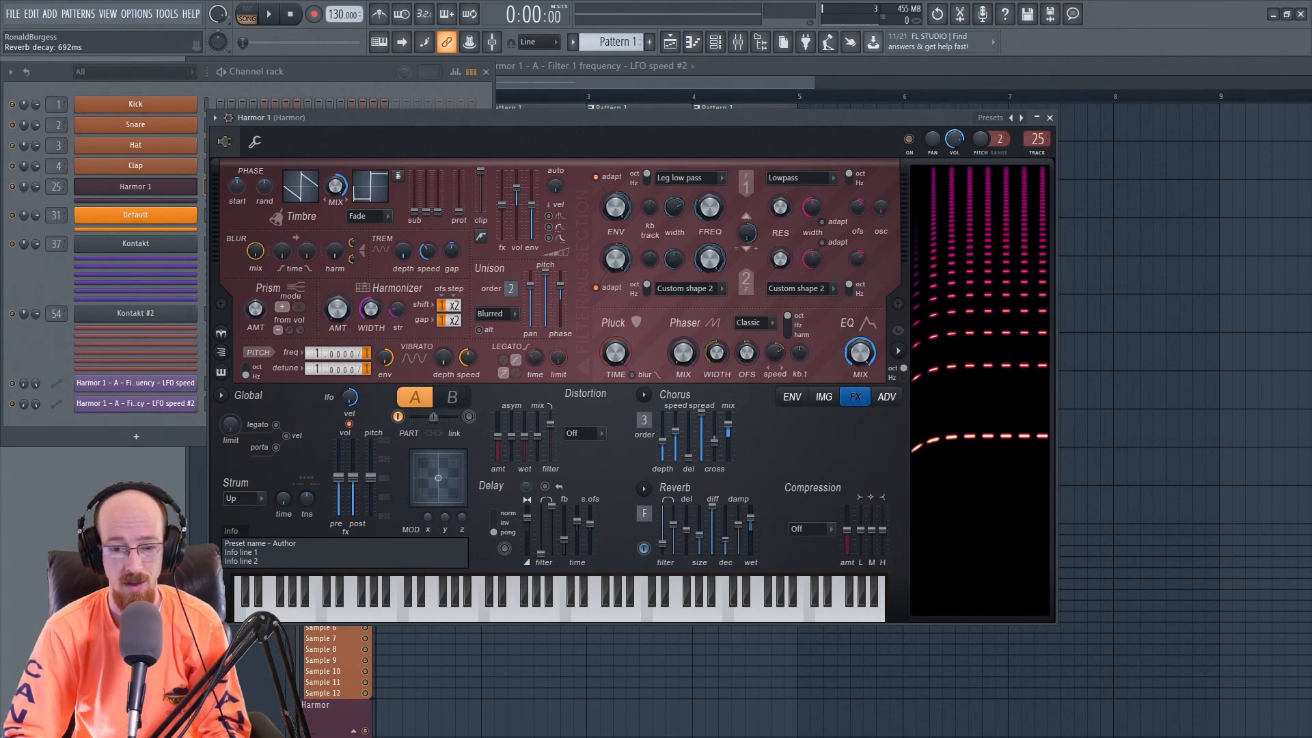
pyautogui.moveTo(725, 539); pyautogui.dragTo(729, 546)
pyautogui.press('space')
pyautogui.press('space')
# Step: Set the compression type to Burning with the low band at about 73%, and audition the sound
pyautogui.click(827, 530)
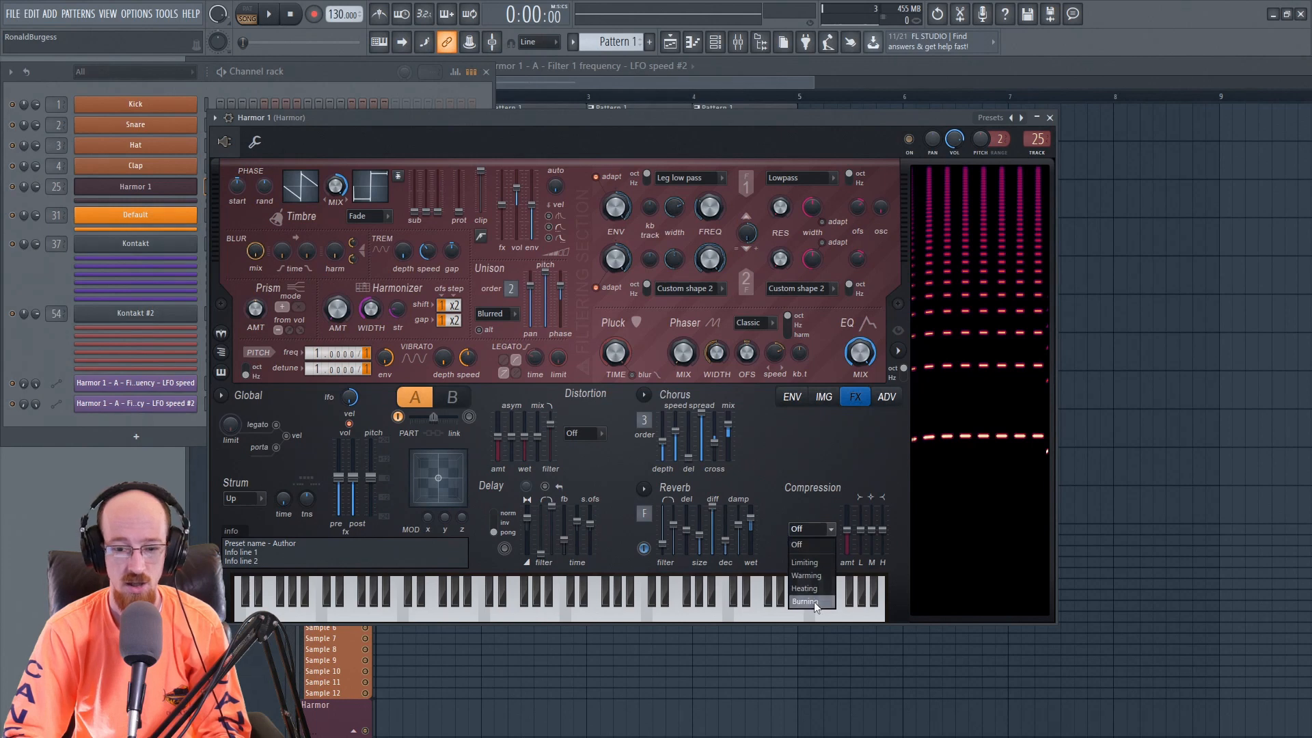
pyautogui.click(812, 601)
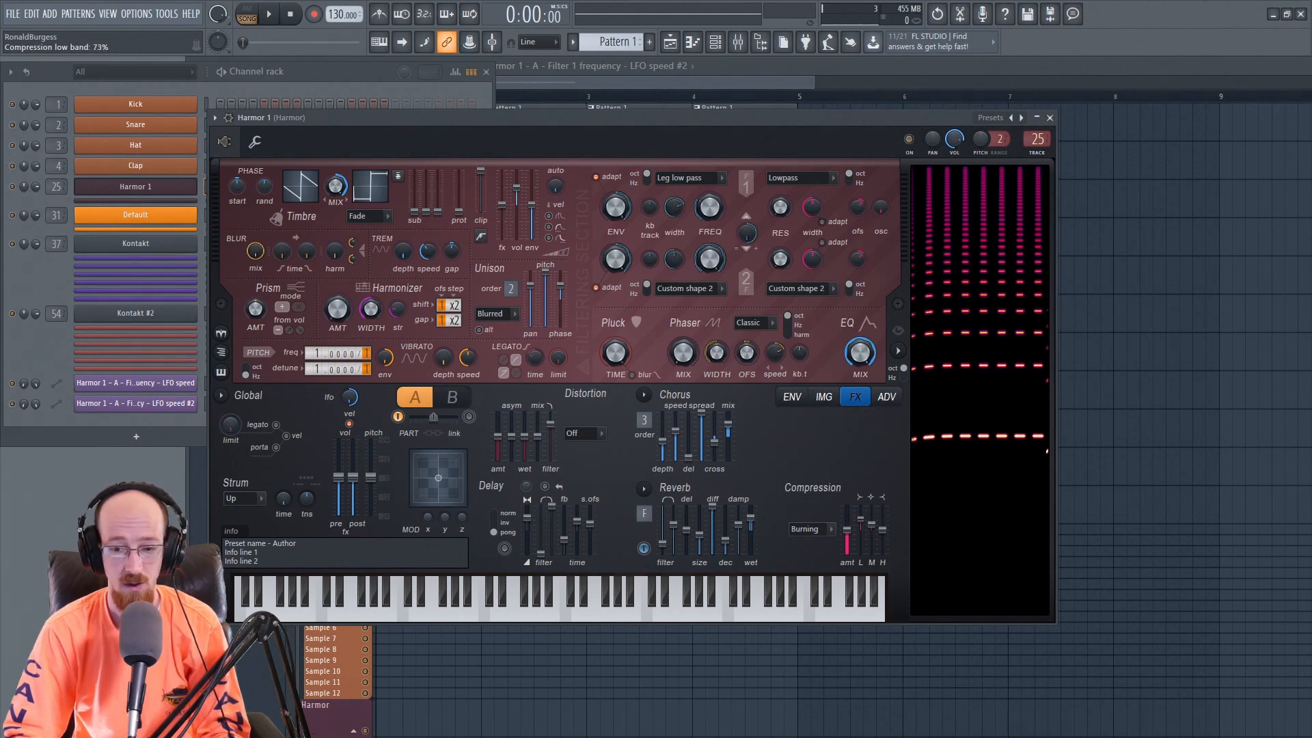
pyautogui.press('space')
pyautogui.press('space')
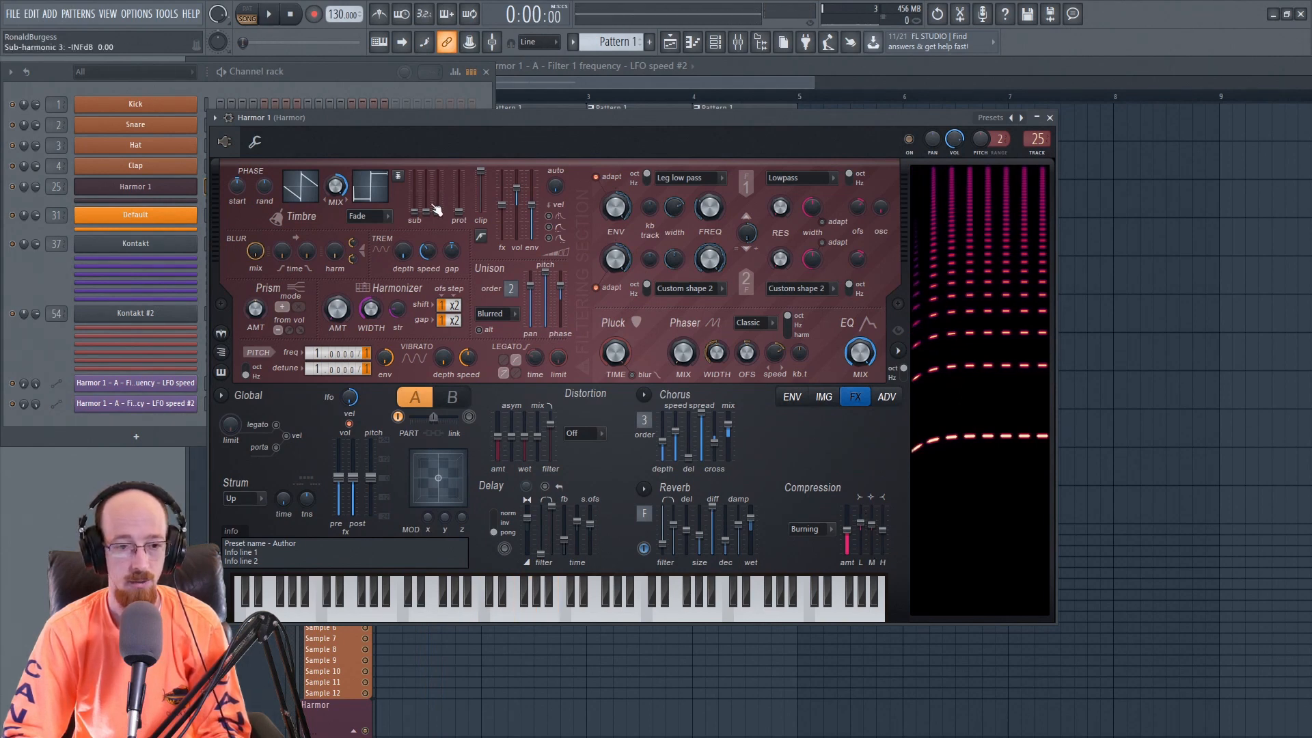
# Step: Raise sub-harmonic 1 to -0.3 dB during playback and check the options for placing sub-harmonics around or below the fundamental
pyautogui.press('space')
pyautogui.scroll(2, 418, 198)
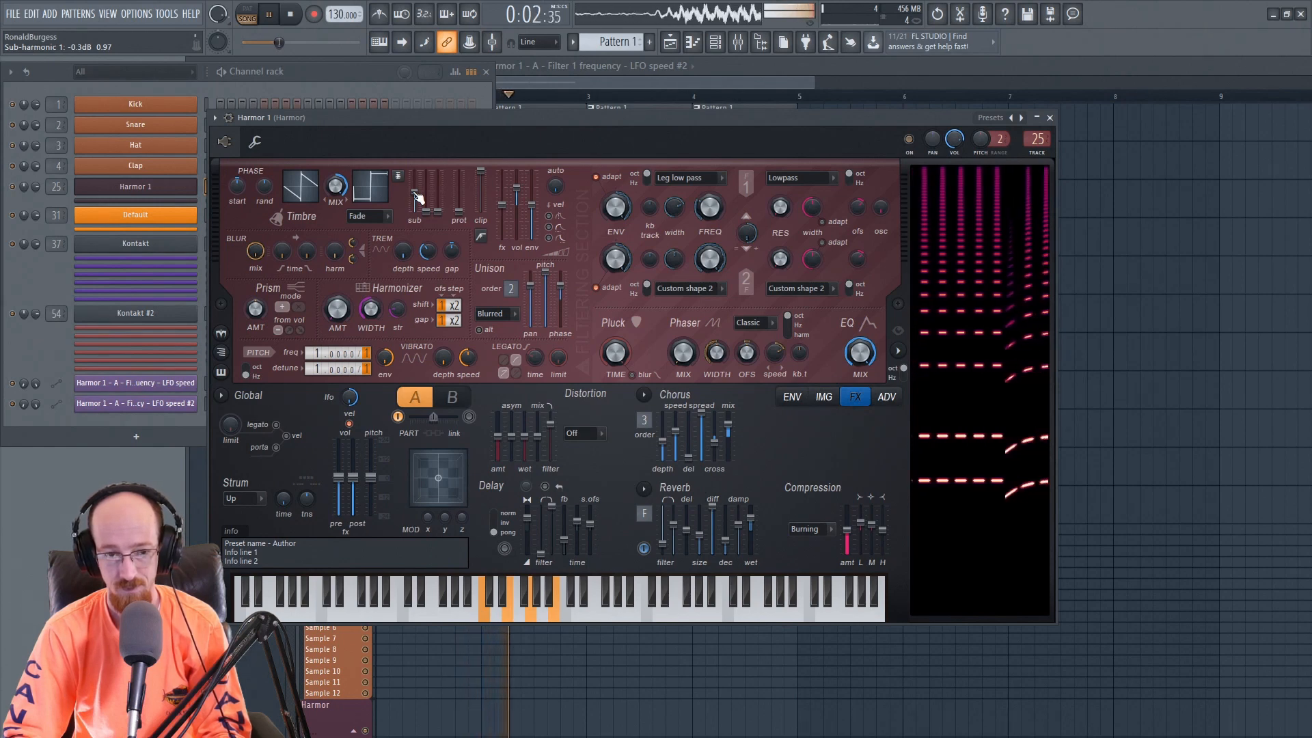
pyautogui.press('space')
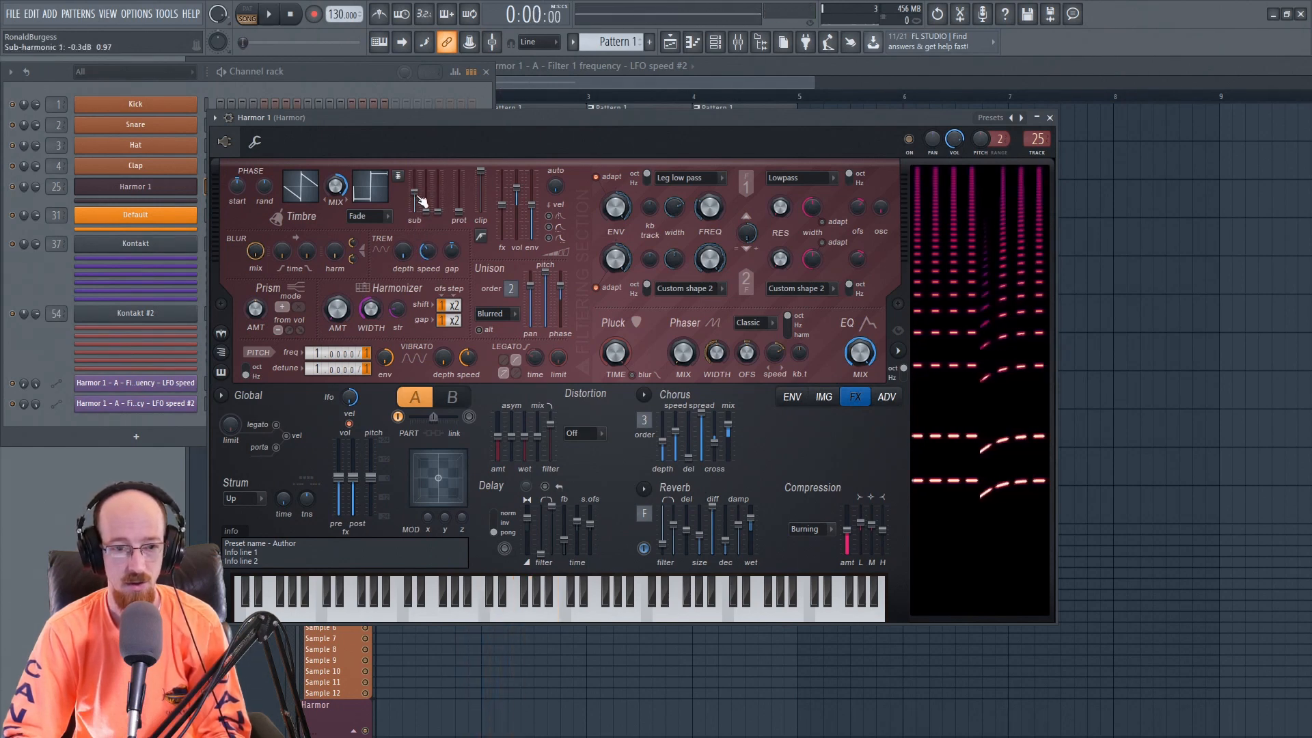
pyautogui.click(398, 176)
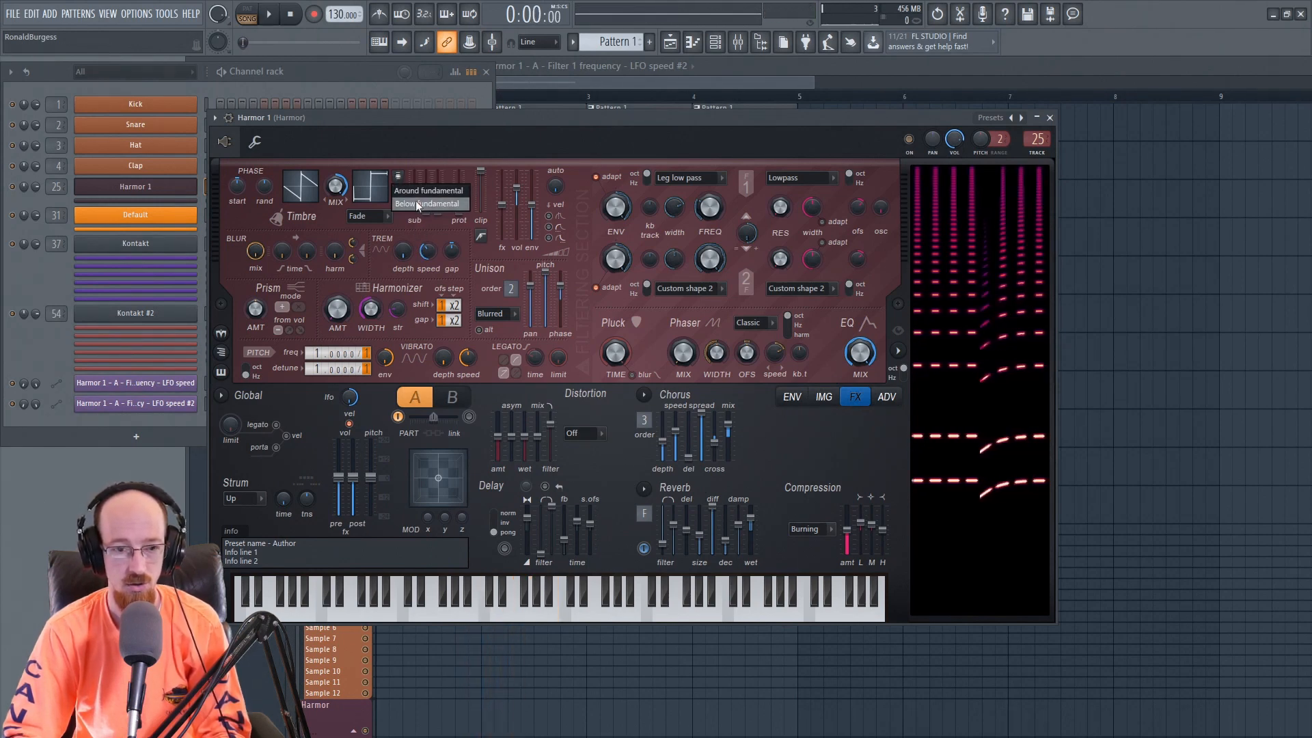
pyautogui.click(403, 166)
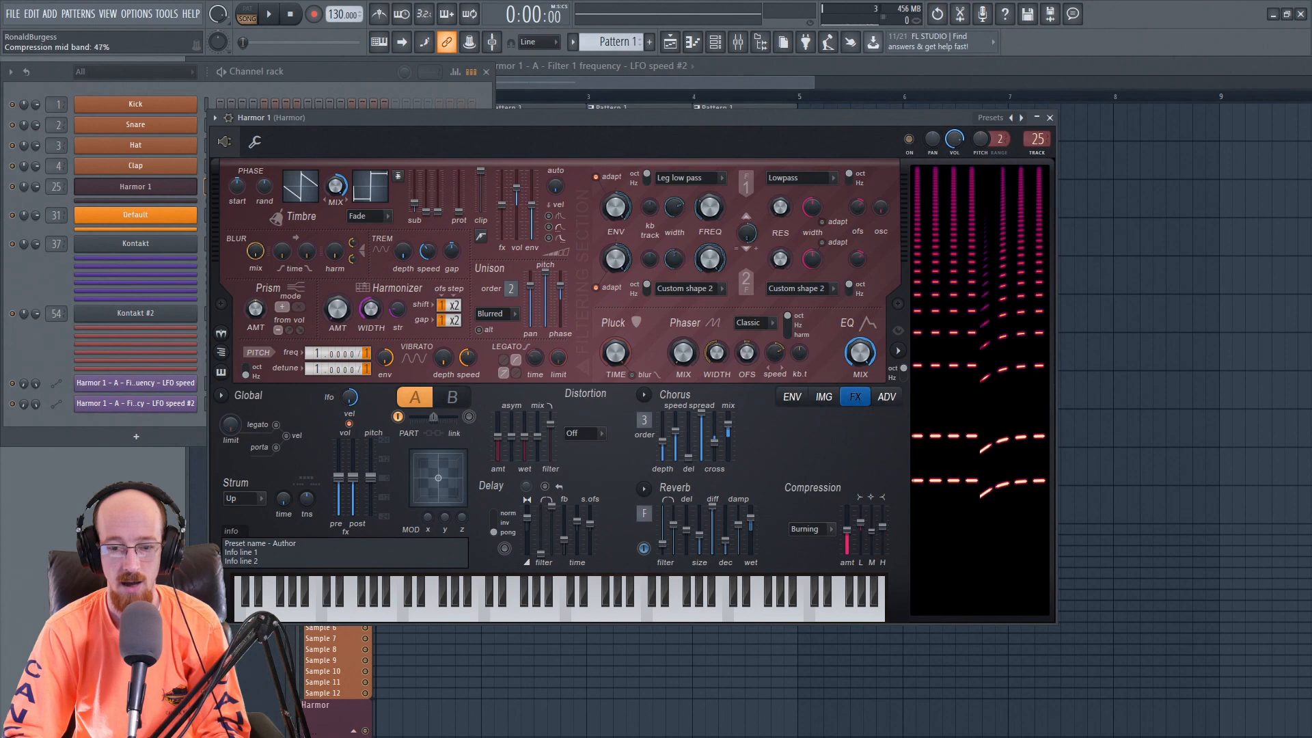
# Step: Try lowering the compression mid band to about 33% while auditioning the sound
pyautogui.press('space')
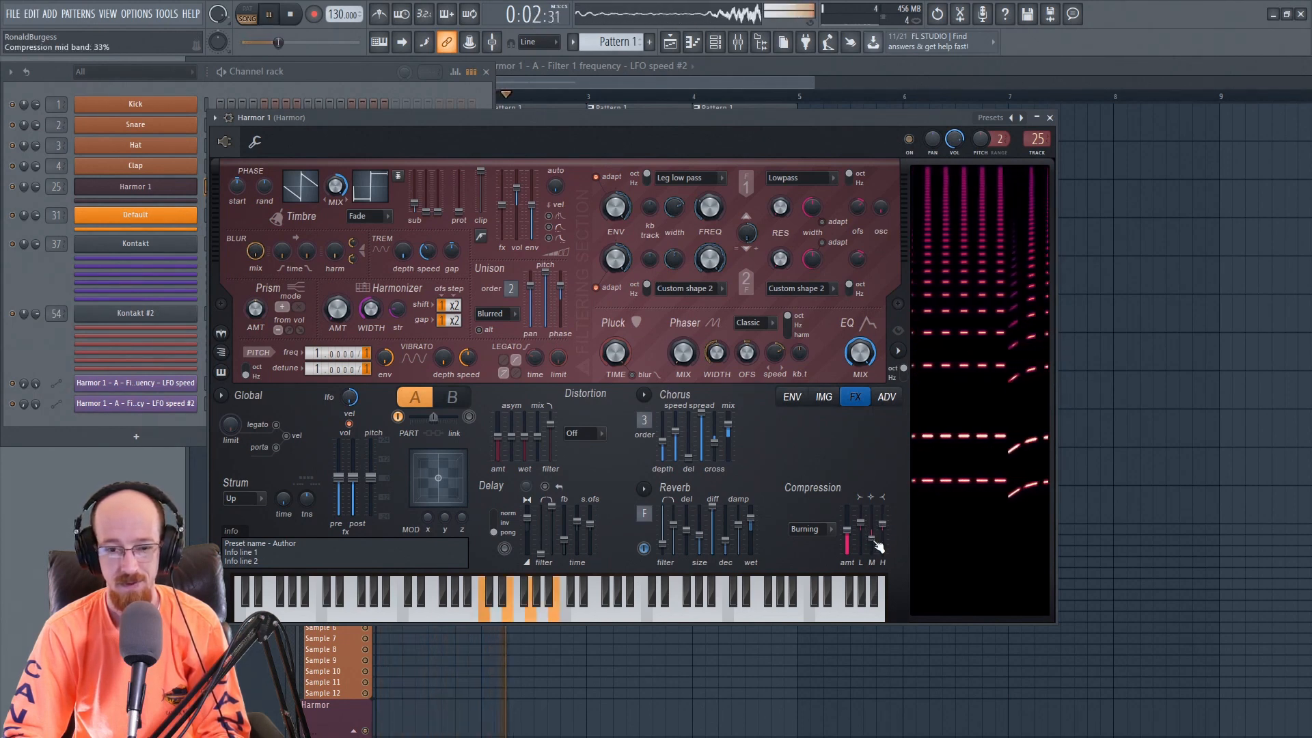
pyautogui.press('space')
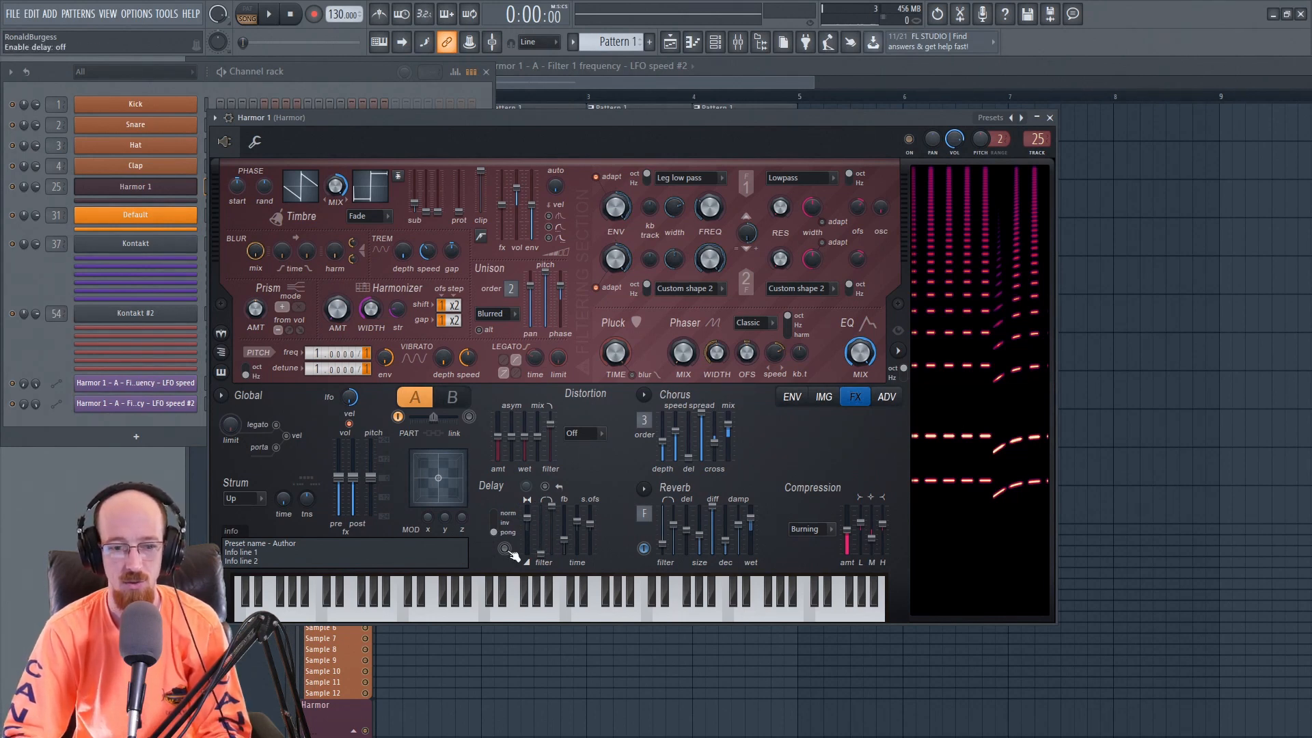
# Step: Remove the extra Pattern 1 clips from the playlist, keeping the one at bar 1, and copy it to bar 3
pyautogui.rightClick(504, 548)
pyautogui.click(505, 549)
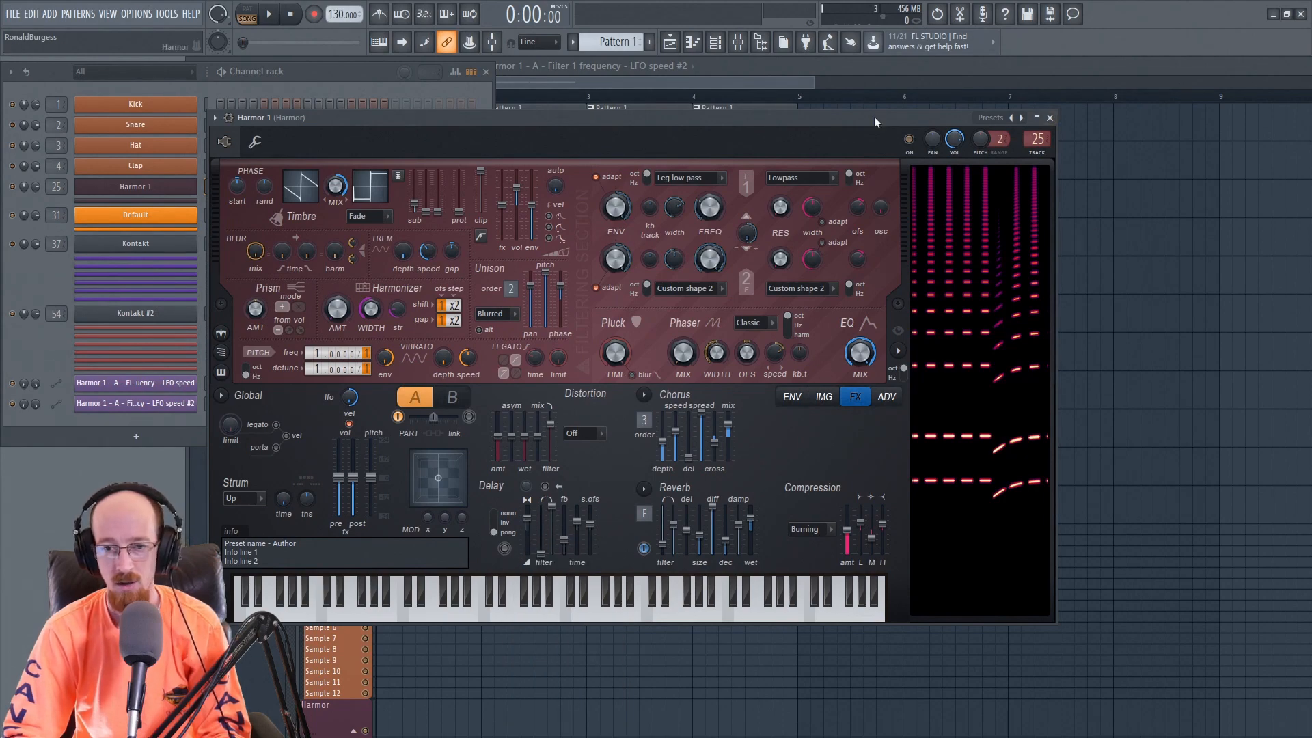
pyautogui.moveTo(869, 119); pyautogui.dragTo(657, 247)
pyautogui.click(720, 80)
pyautogui.rightClick(536, 125)
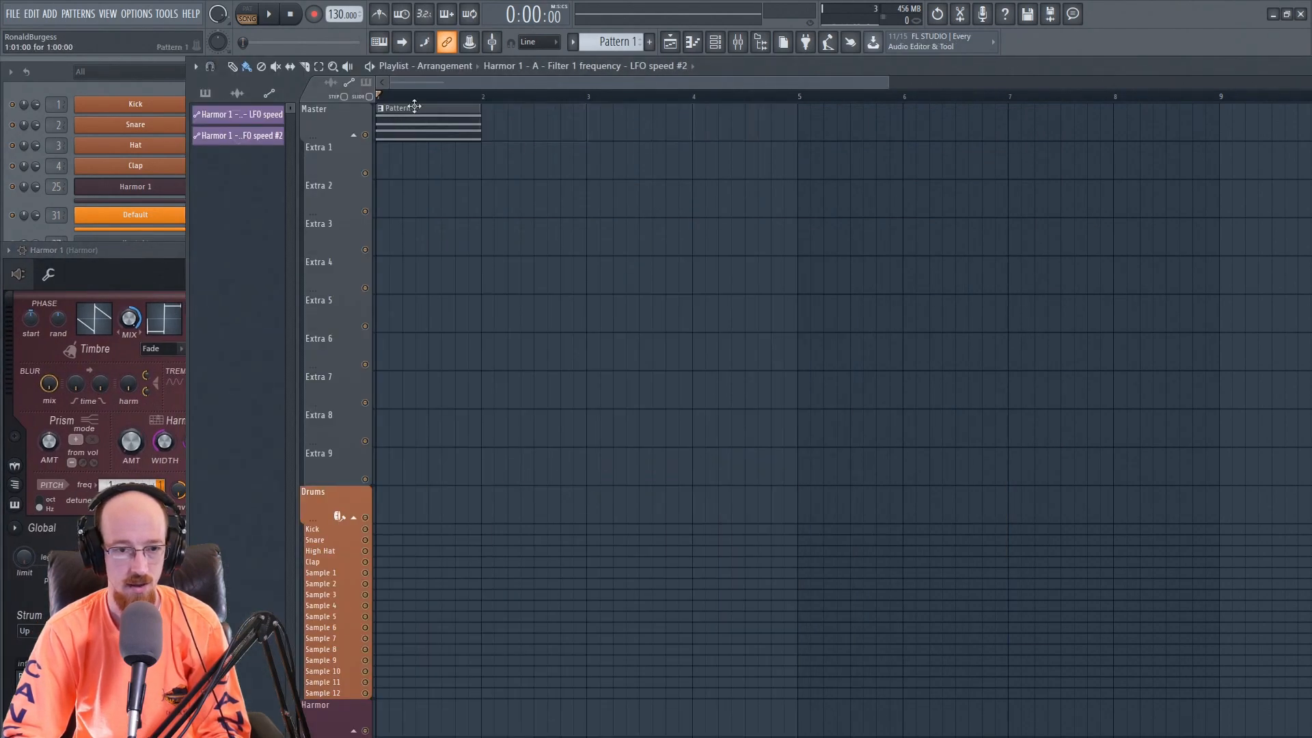
pyautogui.moveTo(421, 121)
pyautogui.mouseDown()
pyautogui.moveTo(644, 120)
pyautogui.moveTo(631, 120)
pyautogui.mouseUp()
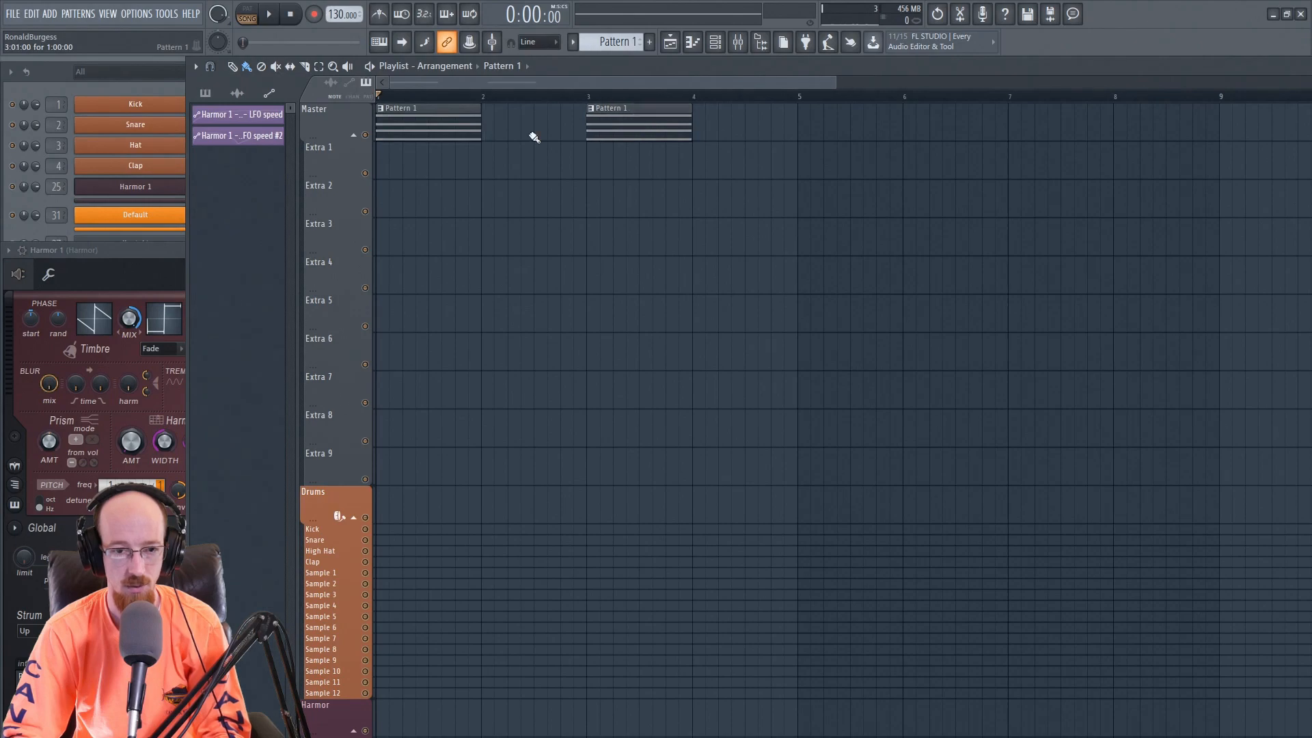
pyautogui.moveTo(512, 132)
pyautogui.mouseDown()
pyautogui.moveTo(556, 129)
pyautogui.moveTo(543, 133)
pyautogui.mouseUp()
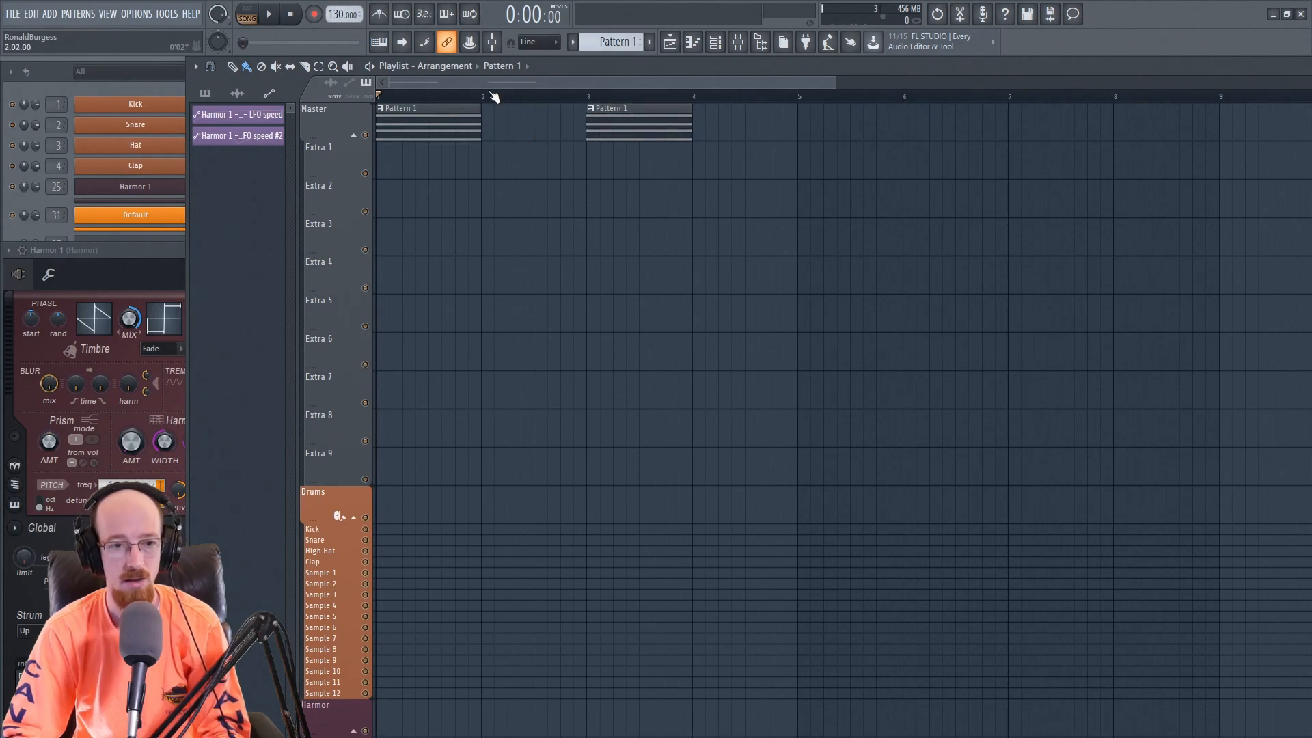
# Step: Create an automation clip for Harmor's Enable delay switch and move the Harmor window clear of the playlist tracks
pyautogui.moveTo(162, 251); pyautogui.dragTo(519, 145)
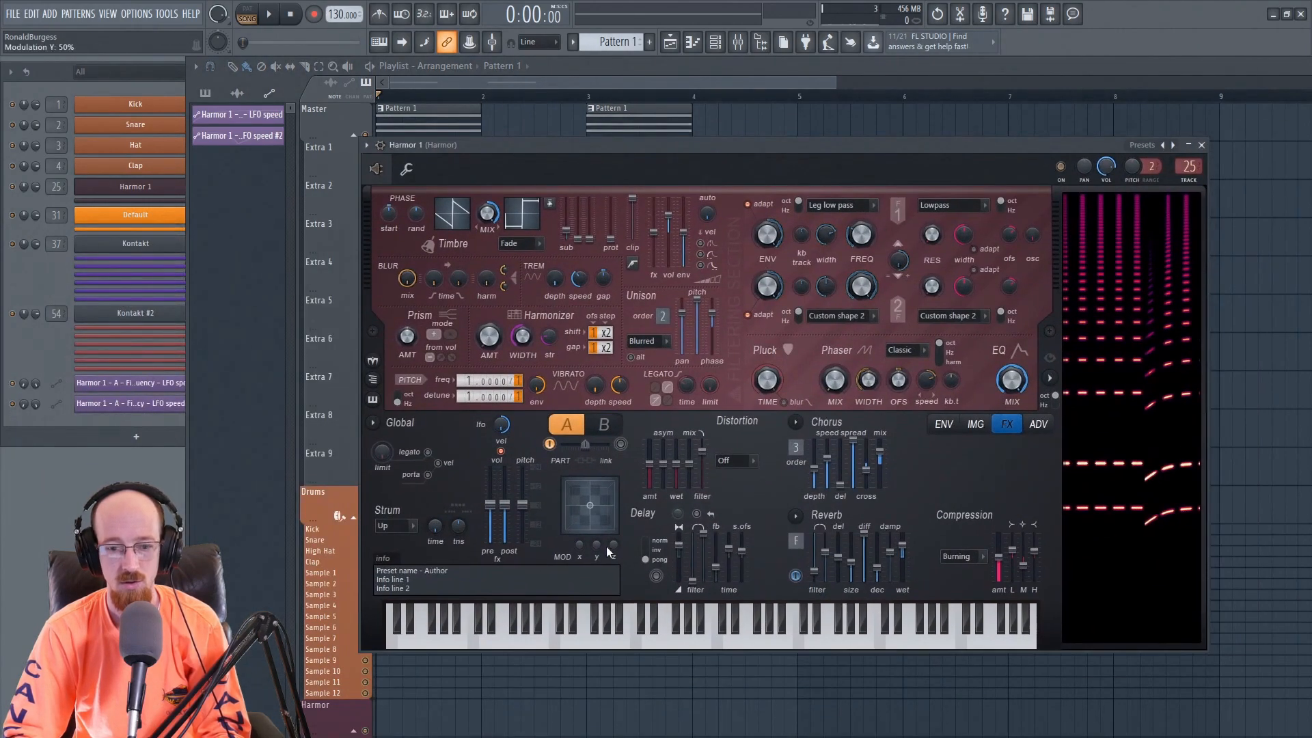
pyautogui.rightClick(656, 579)
pyautogui.click(683, 643)
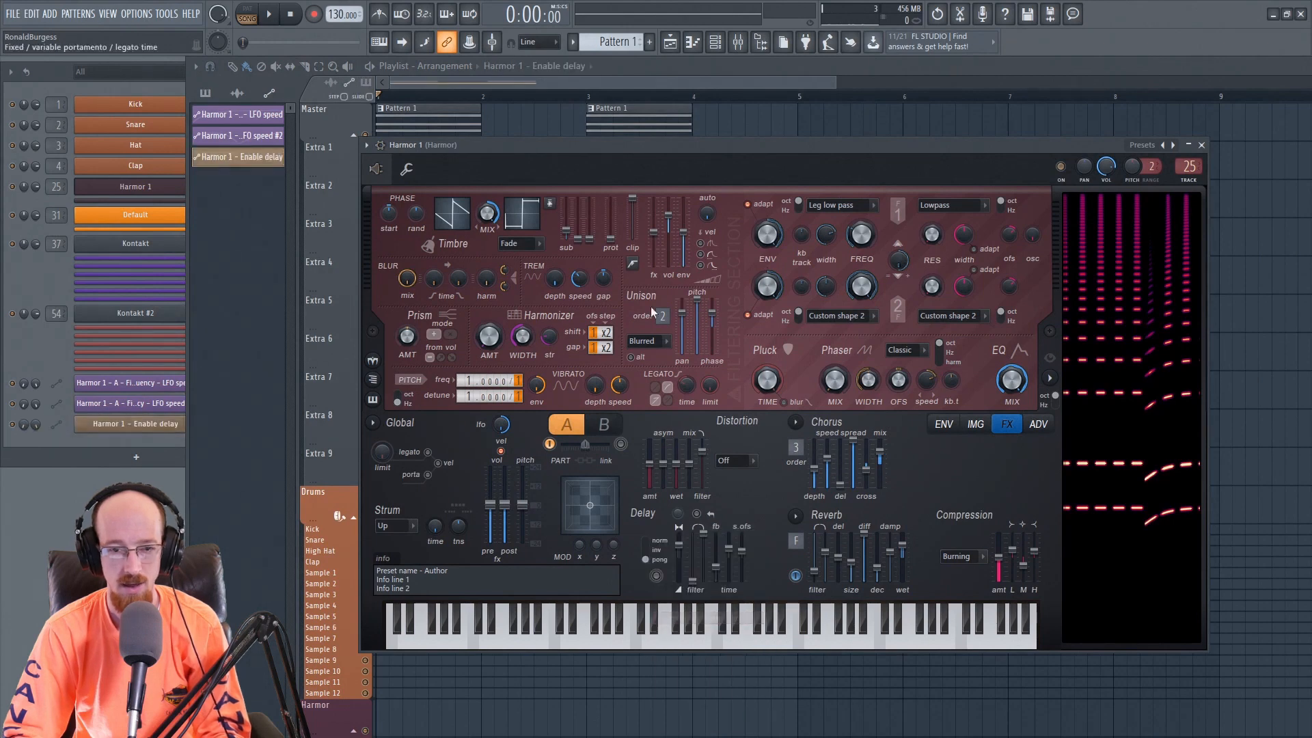
pyautogui.rightClick(660, 577)
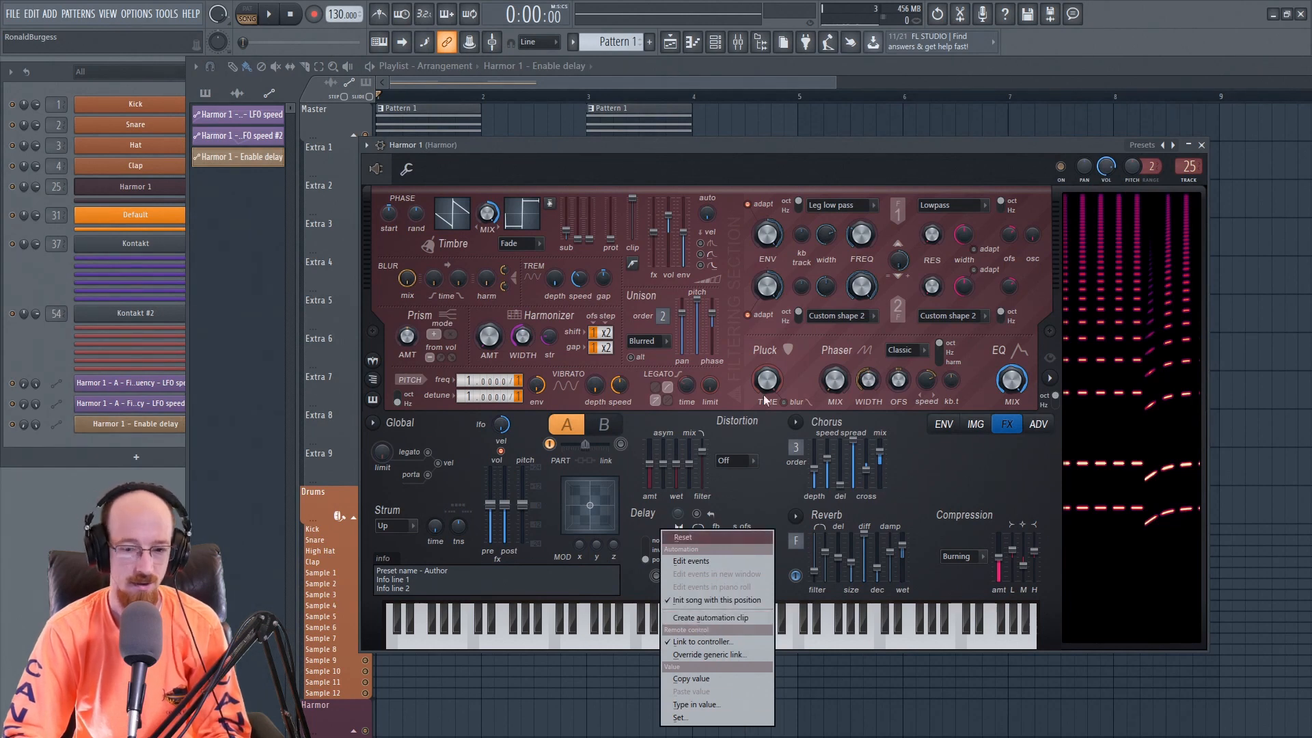
pyautogui.click(763, 471)
pyautogui.moveTo(823, 143); pyautogui.dragTo(733, 203)
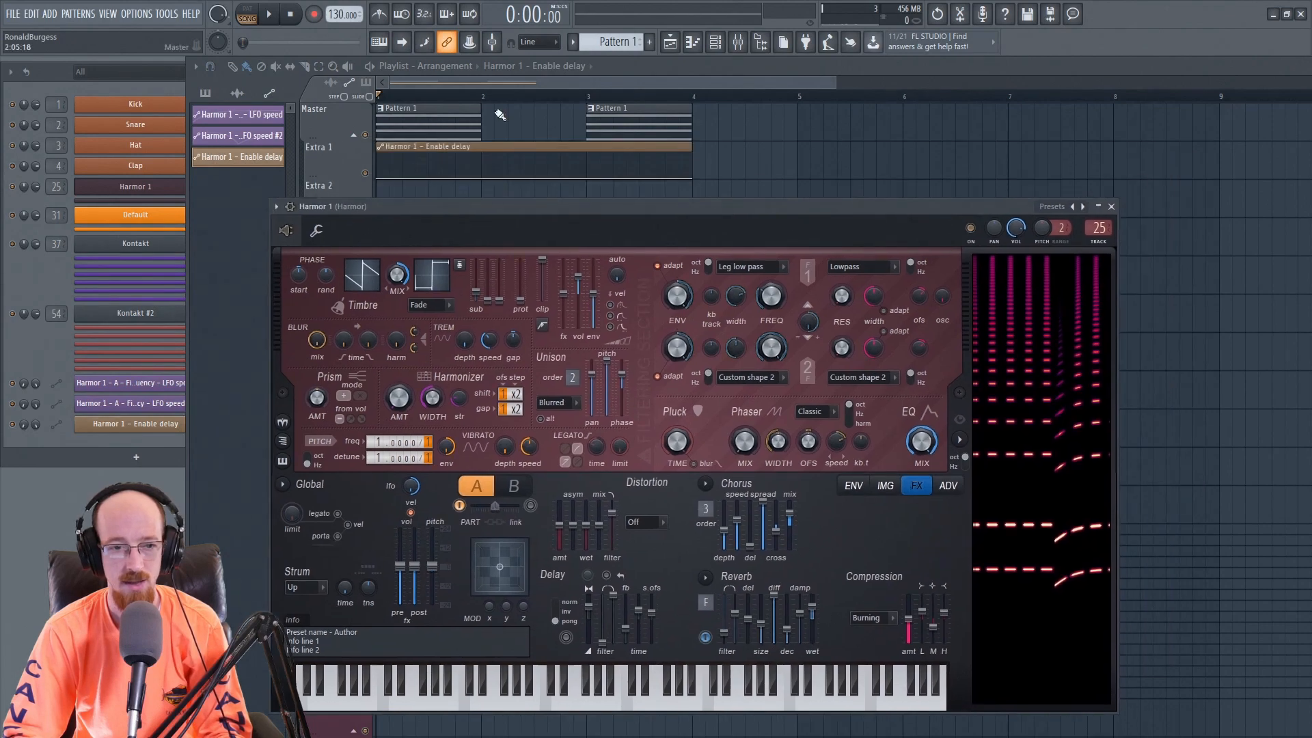
# Step: Shape the Enable delay automation with square steps that switch it on late in bar 1 and off at bar 3
pyautogui.rightClick(451, 170)
pyautogui.rightClick(458, 166)
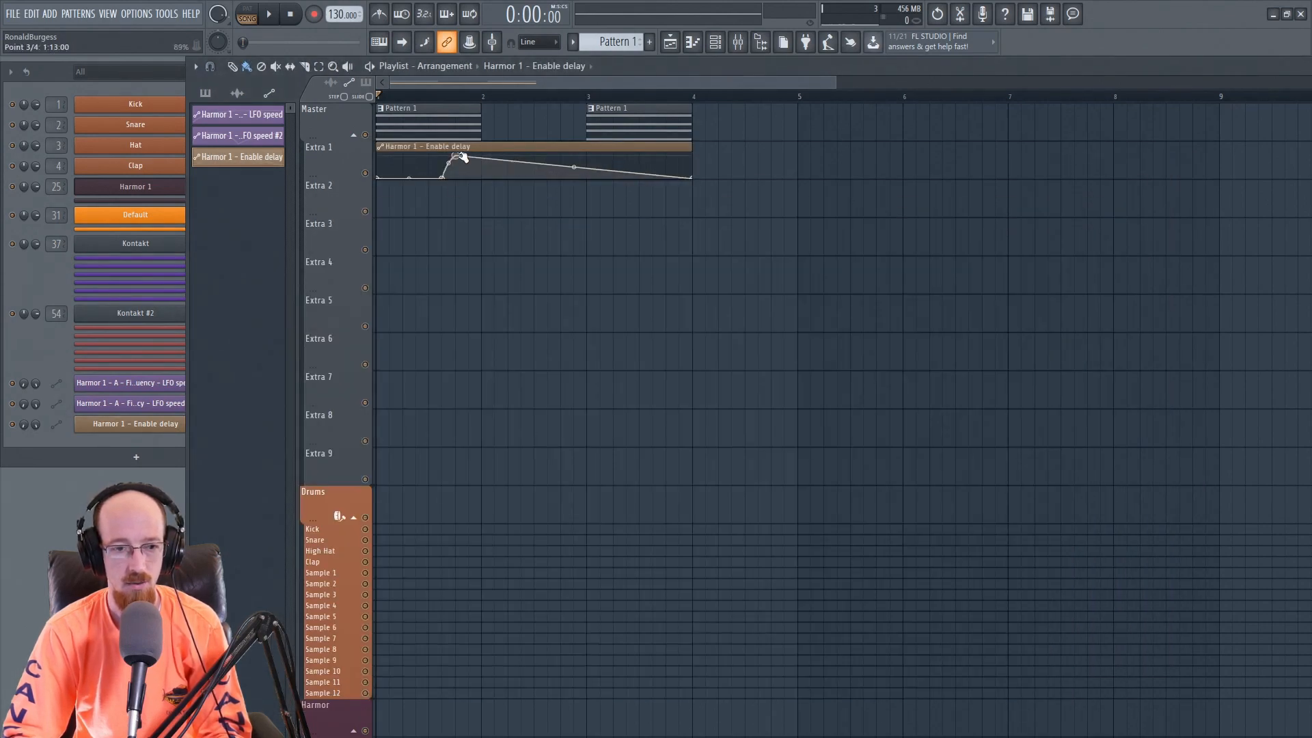
pyautogui.rightClick(484, 161)
pyautogui.moveTo(444, 179); pyautogui.dragTo(455, 178)
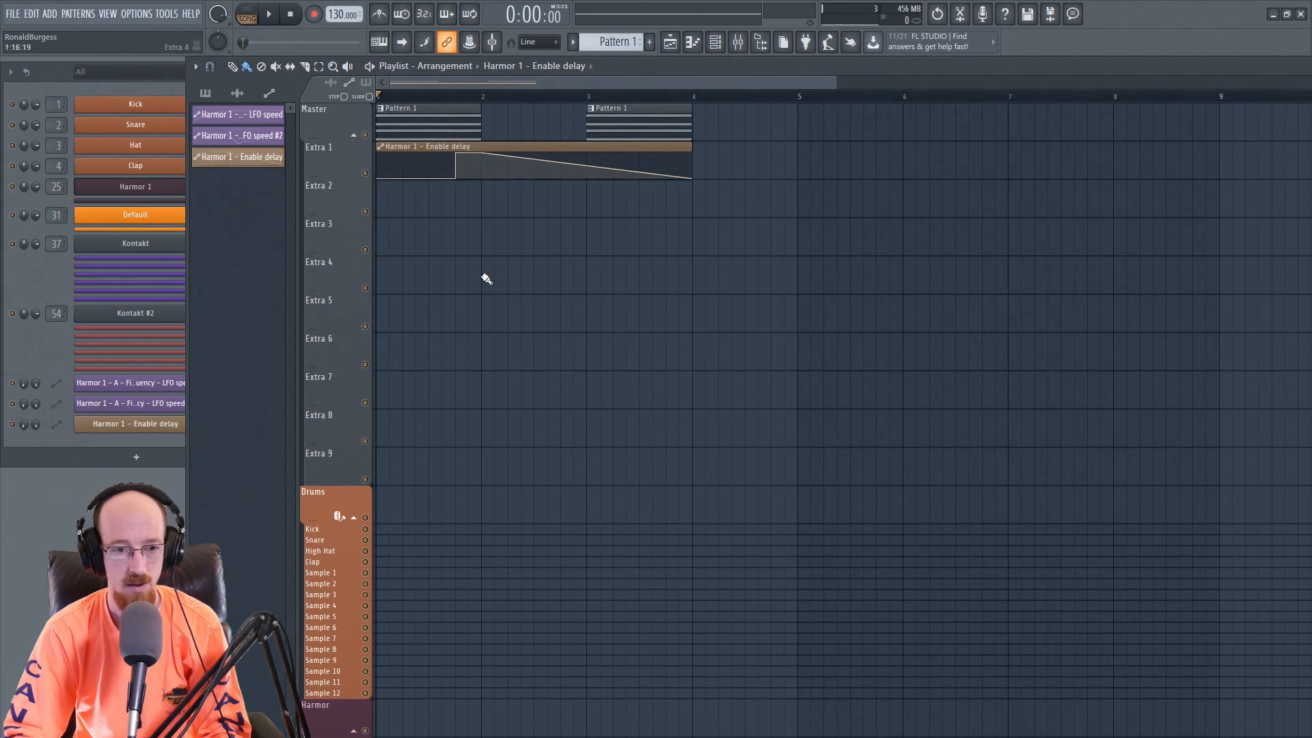
pyautogui.rightClick(583, 164)
pyautogui.rightClick(613, 176)
# Step: Play the arrangement to audition the delay automation and reopen the Harmor 1 channel
pyautogui.press('space')
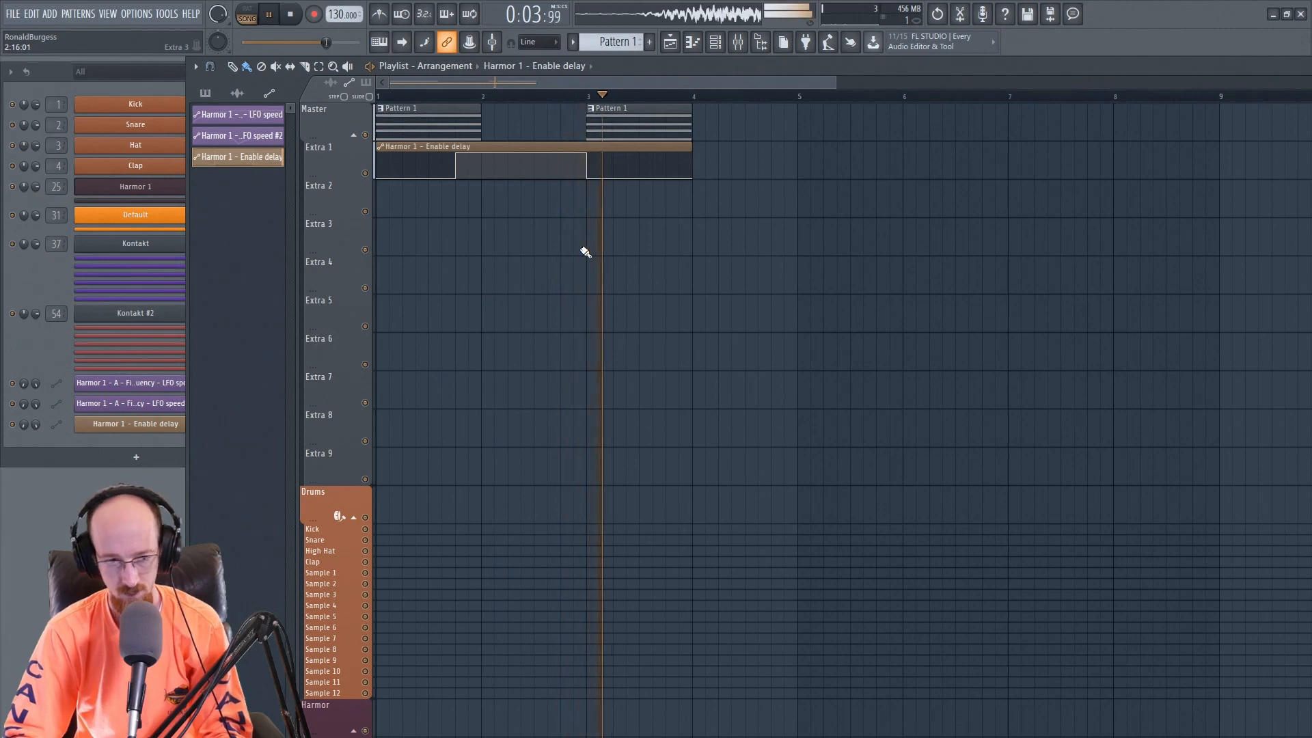
pyautogui.click(134, 284)
pyautogui.press('space')
pyautogui.click(135, 186)
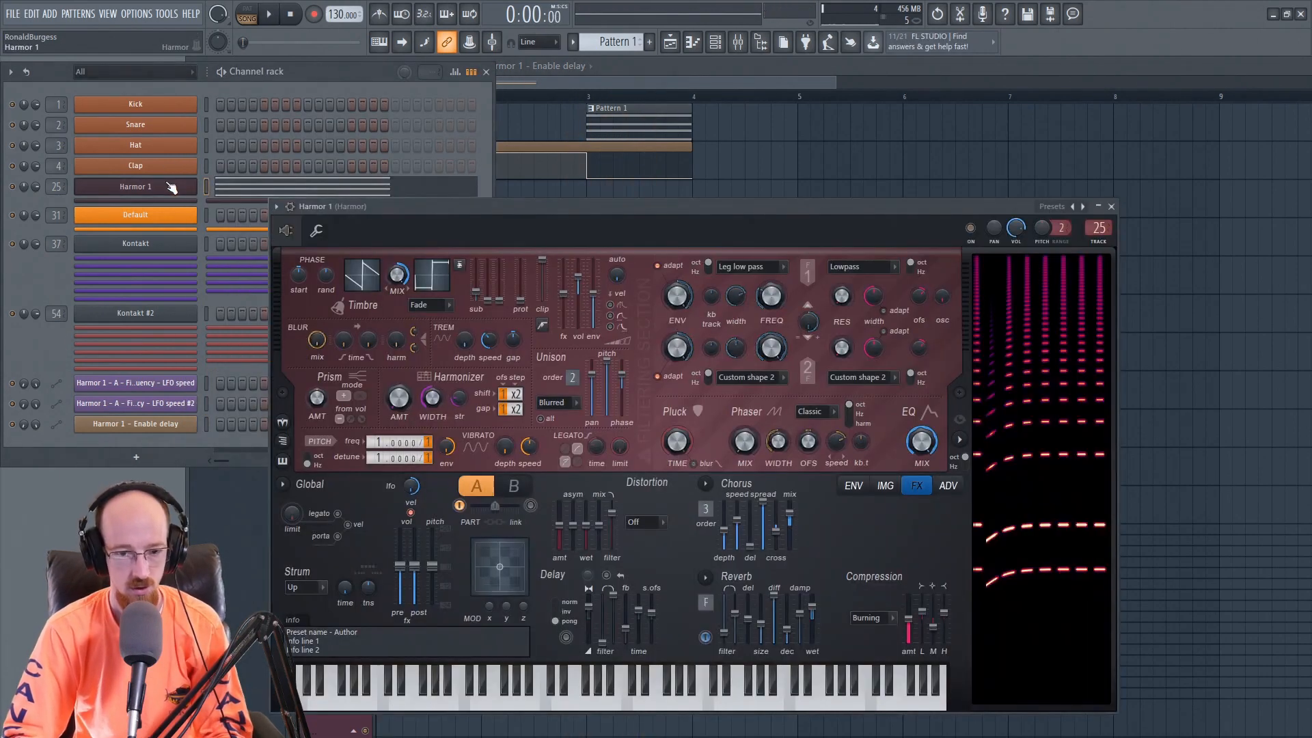
# Step: Move the Harmor window below the top playlist tracks and create an automation clip for the Filter 1 frequency knob
pyautogui.moveTo(675, 202); pyautogui.dragTo(583, 95)
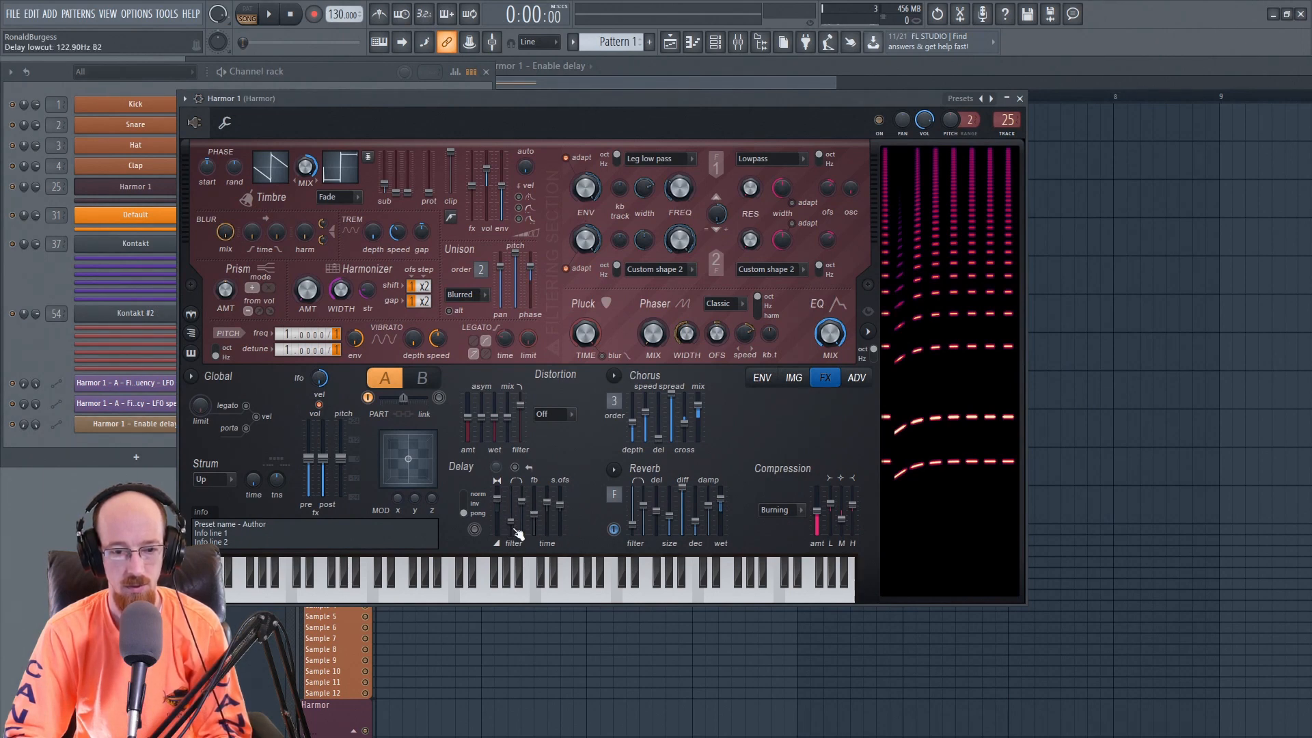
pyautogui.press('space')
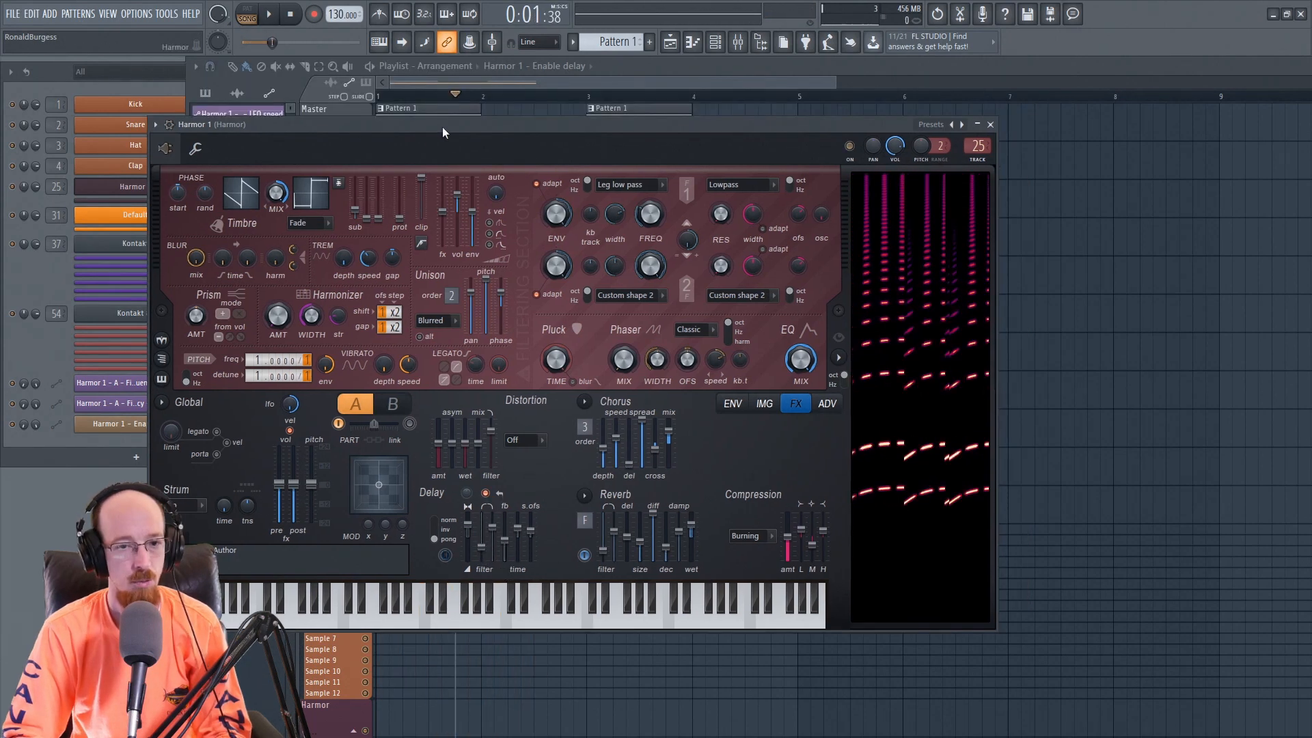
pyautogui.moveTo(441, 125); pyautogui.dragTo(446, 171)
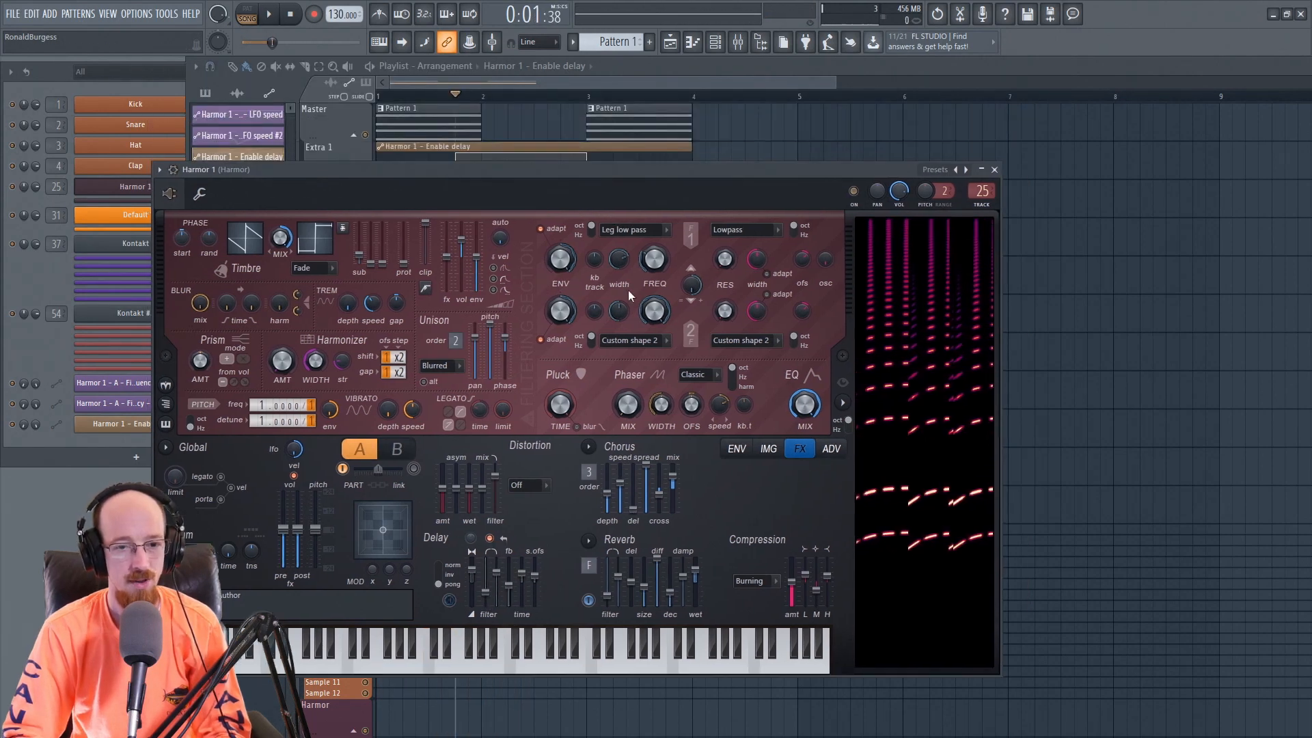
pyautogui.rightClick(657, 266)
pyautogui.click(690, 308)
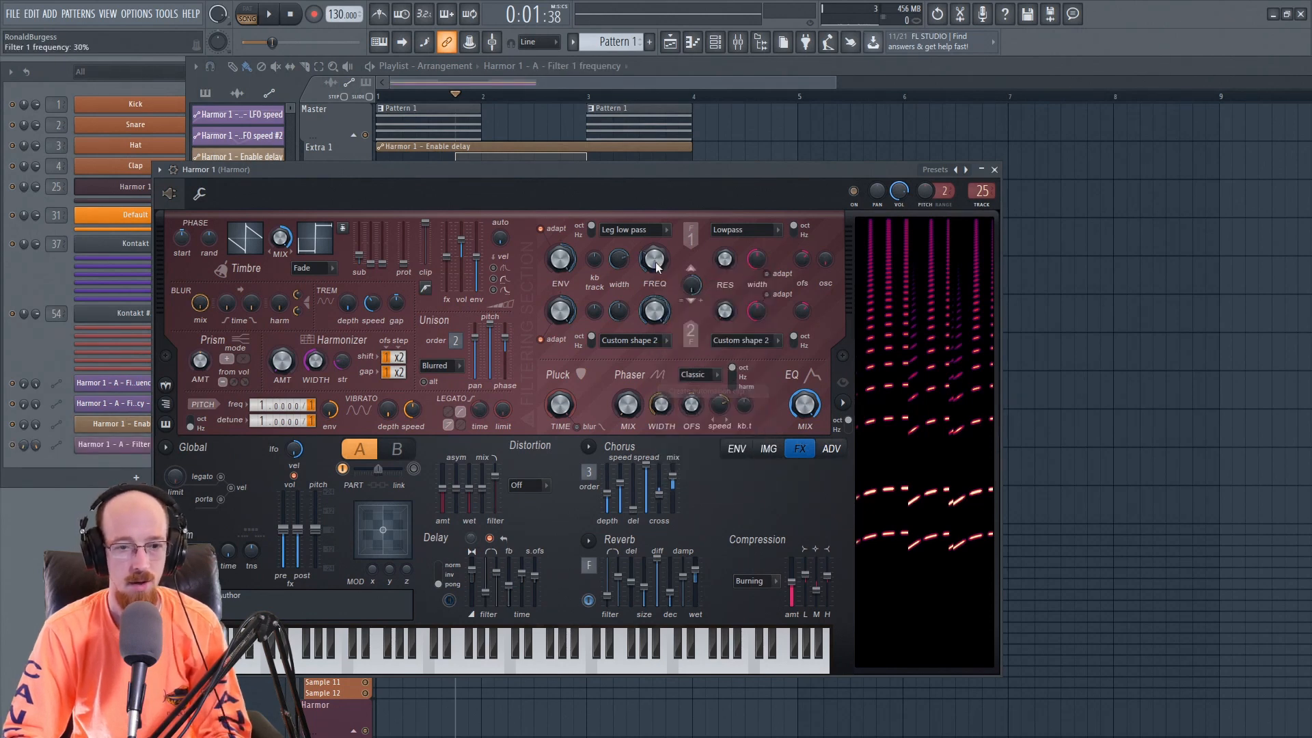
pyautogui.click(617, 71)
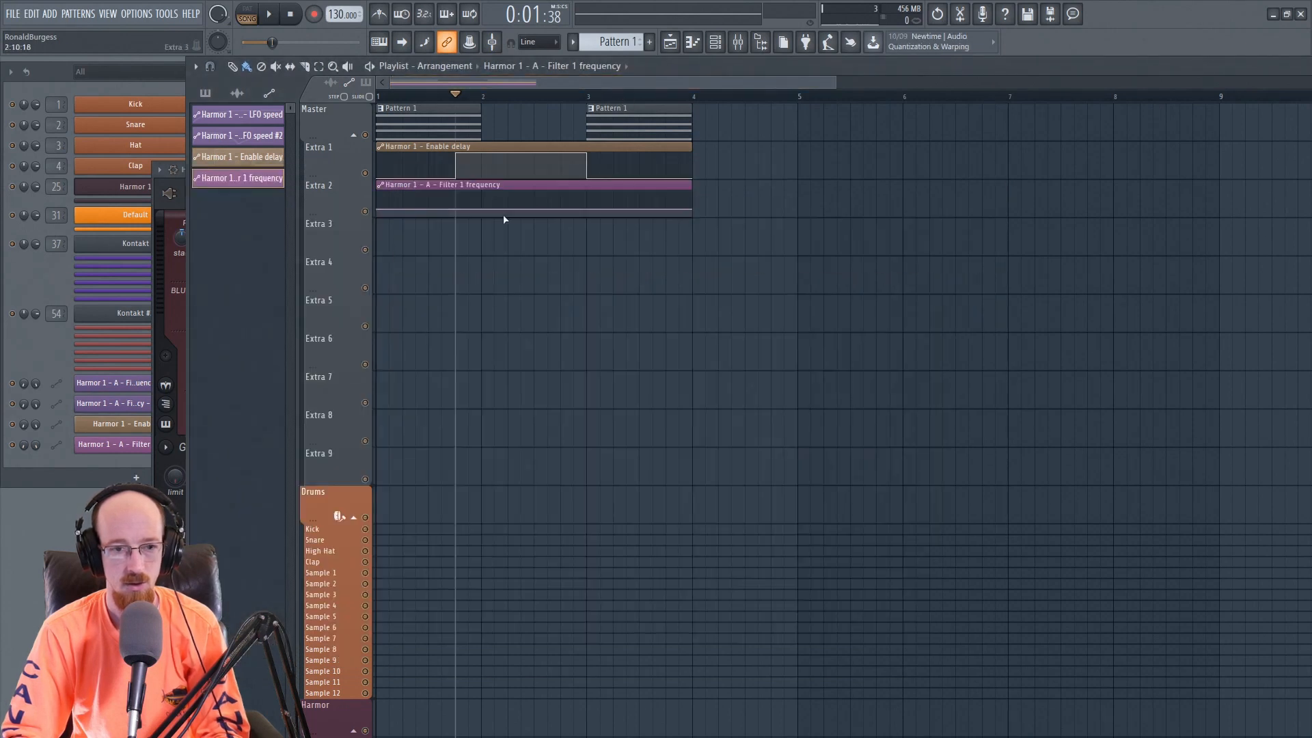
# Step: Shape the Filter 1 frequency automation with a lowered start and a bar 2 point, set that point near 0%, and audition it
pyautogui.moveTo(376, 213); pyautogui.dragTo(380, 226)
pyautogui.moveTo(477, 209); pyautogui.dragTo(482, 192)
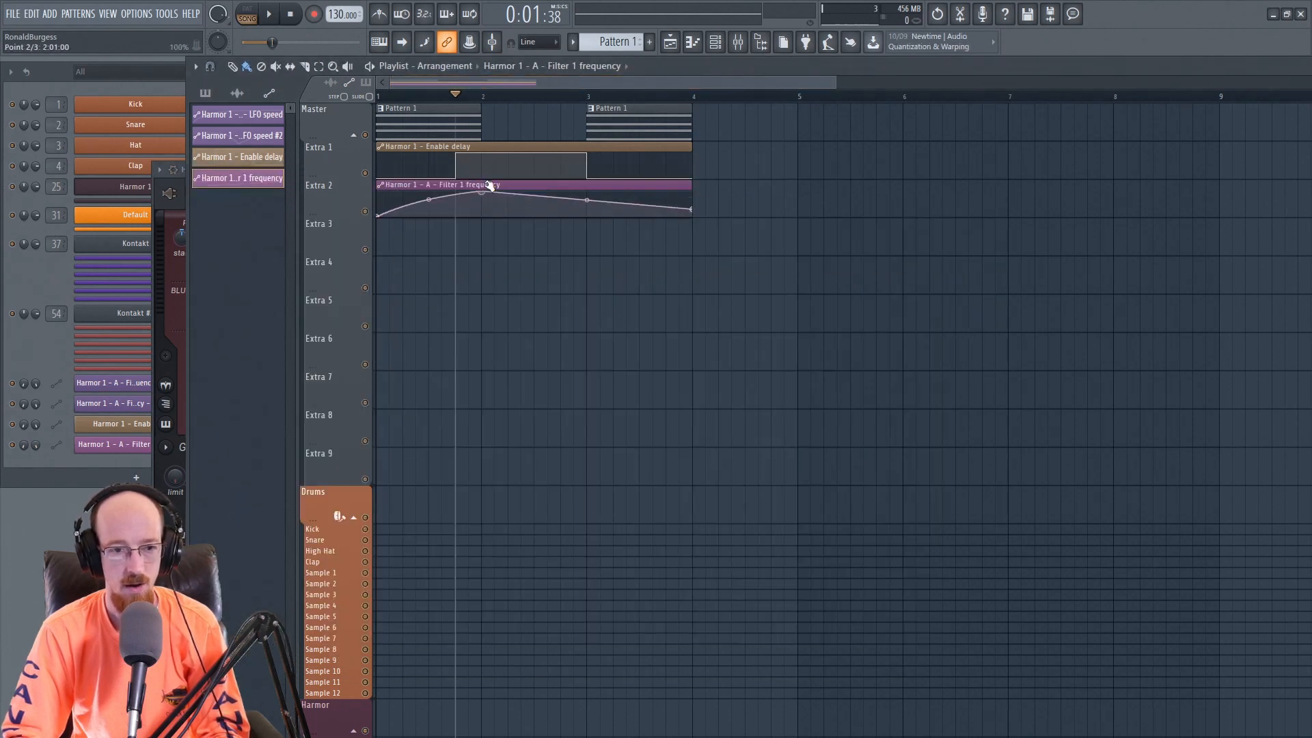
pyautogui.press('space')
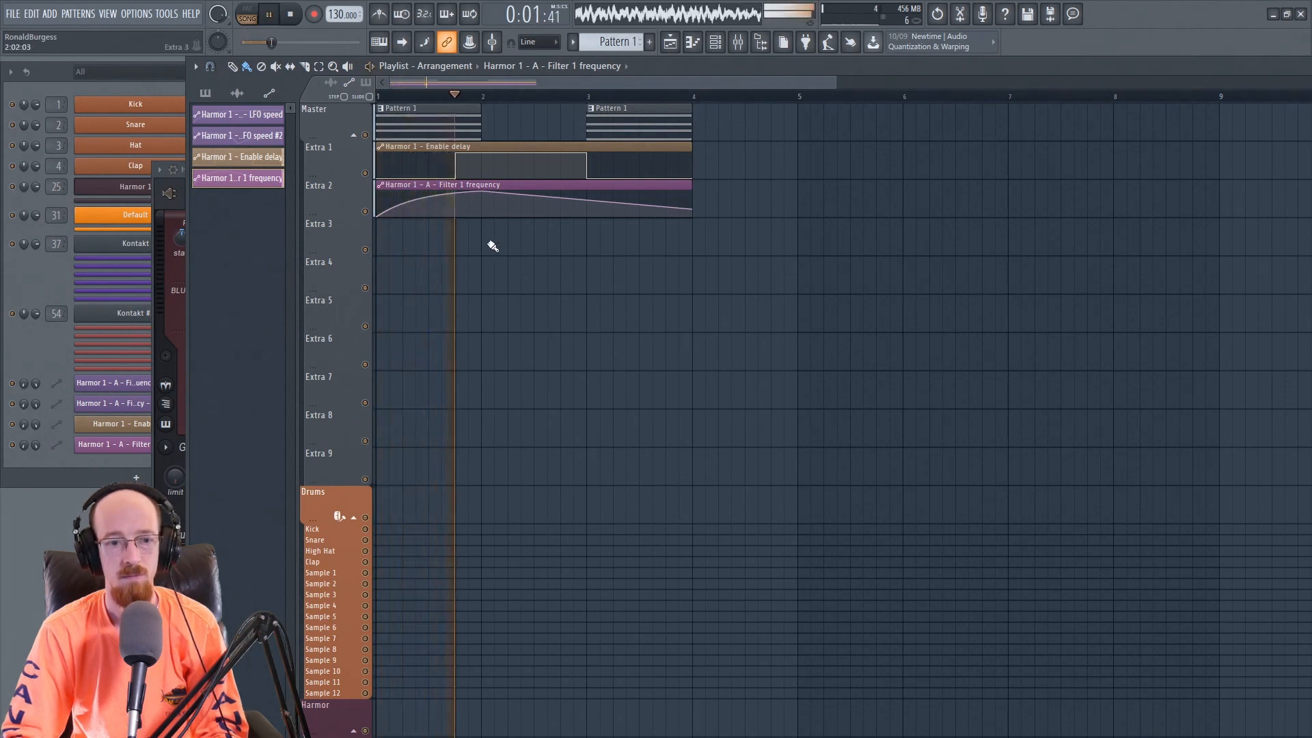
pyautogui.press('space')
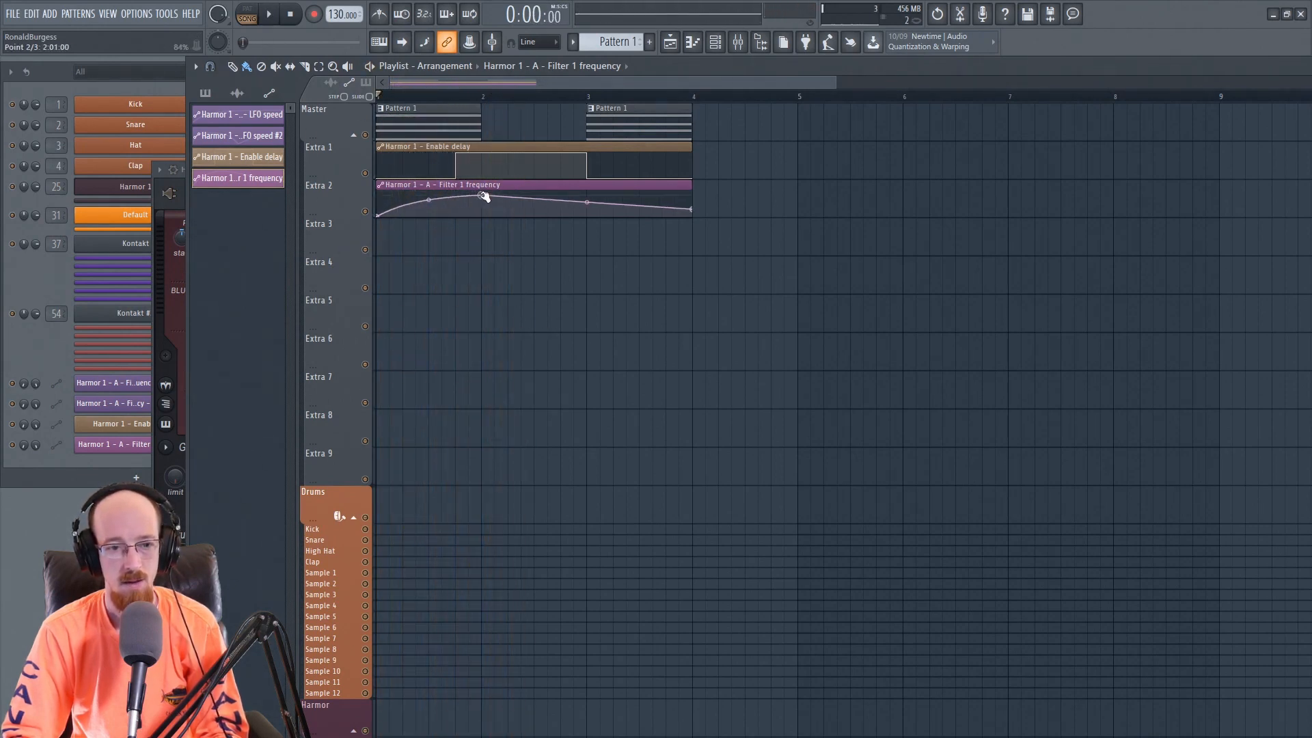
pyautogui.moveTo(484, 196); pyautogui.dragTo(484, 214)
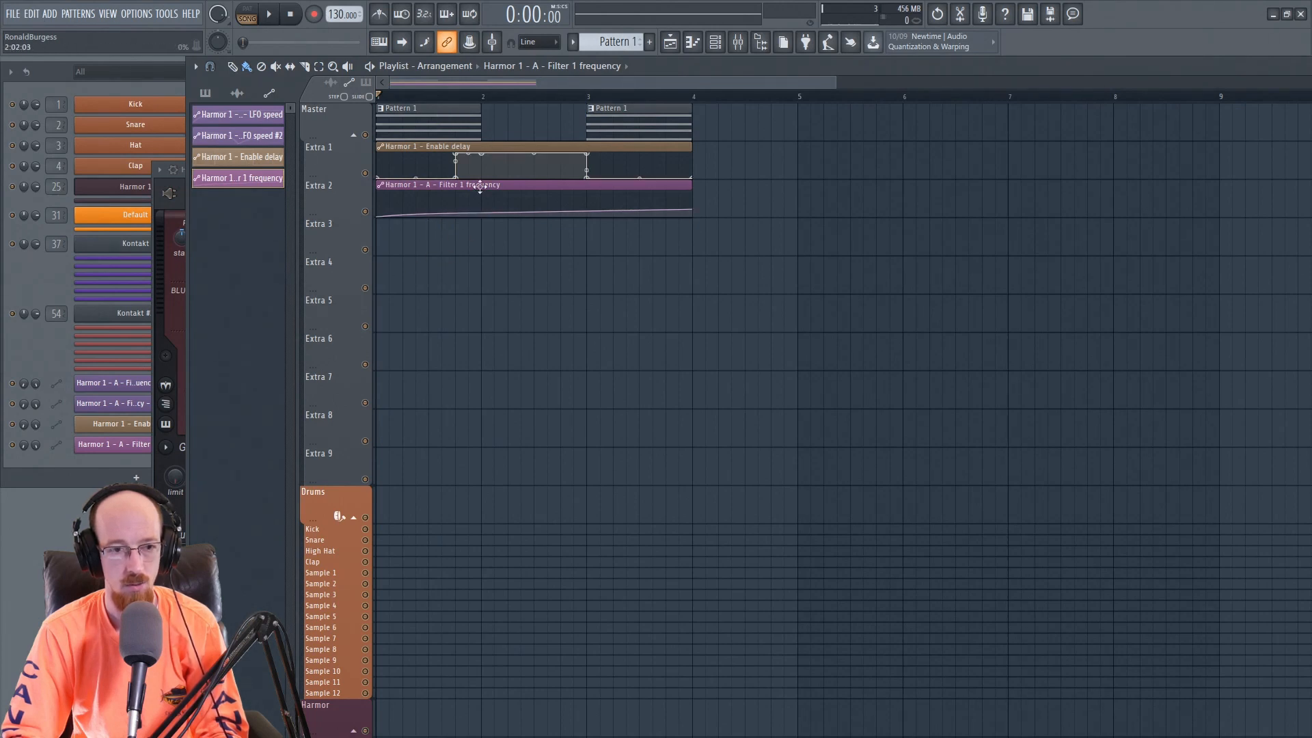
pyautogui.press('space')
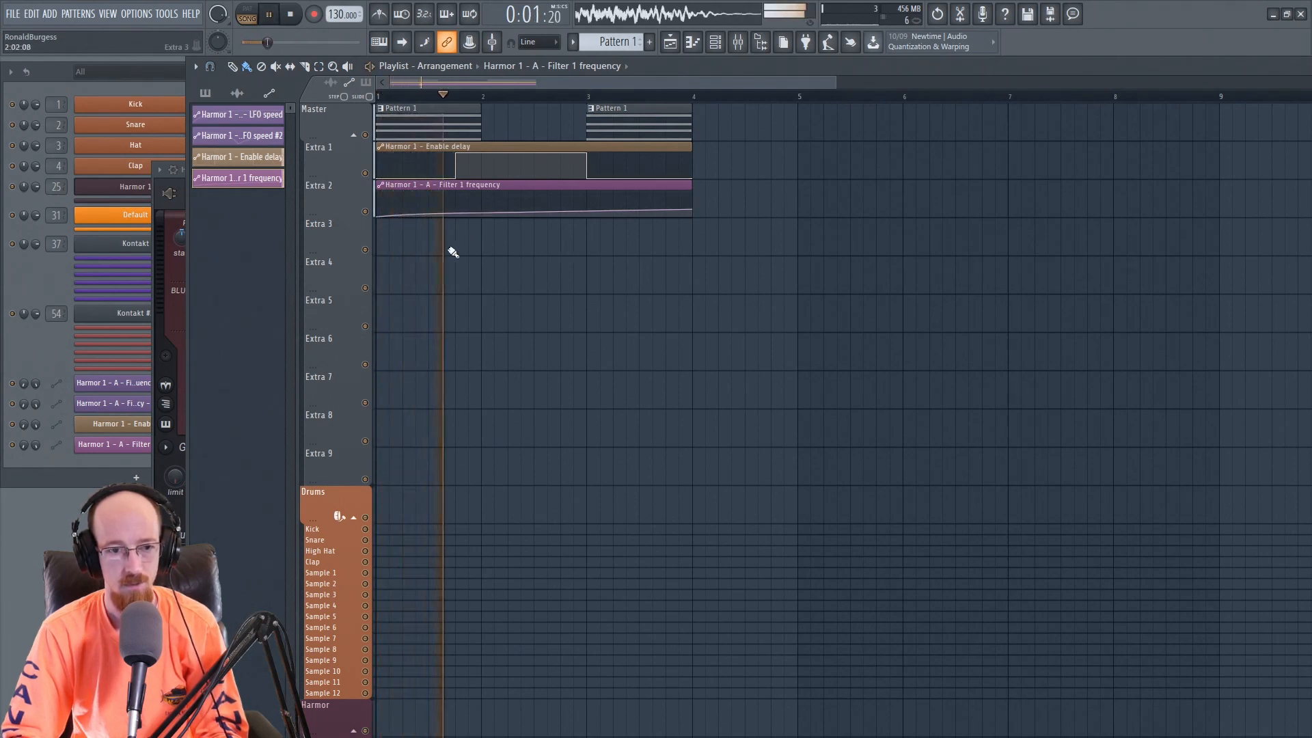
# Step: Stop playback and display the LFO articulator for Filter 1 frequency in Harmor's envelope editor
pyautogui.click(164, 219)
pyautogui.press('space')
pyautogui.click(736, 448)
pyautogui.click(767, 451)
pyautogui.click(735, 449)
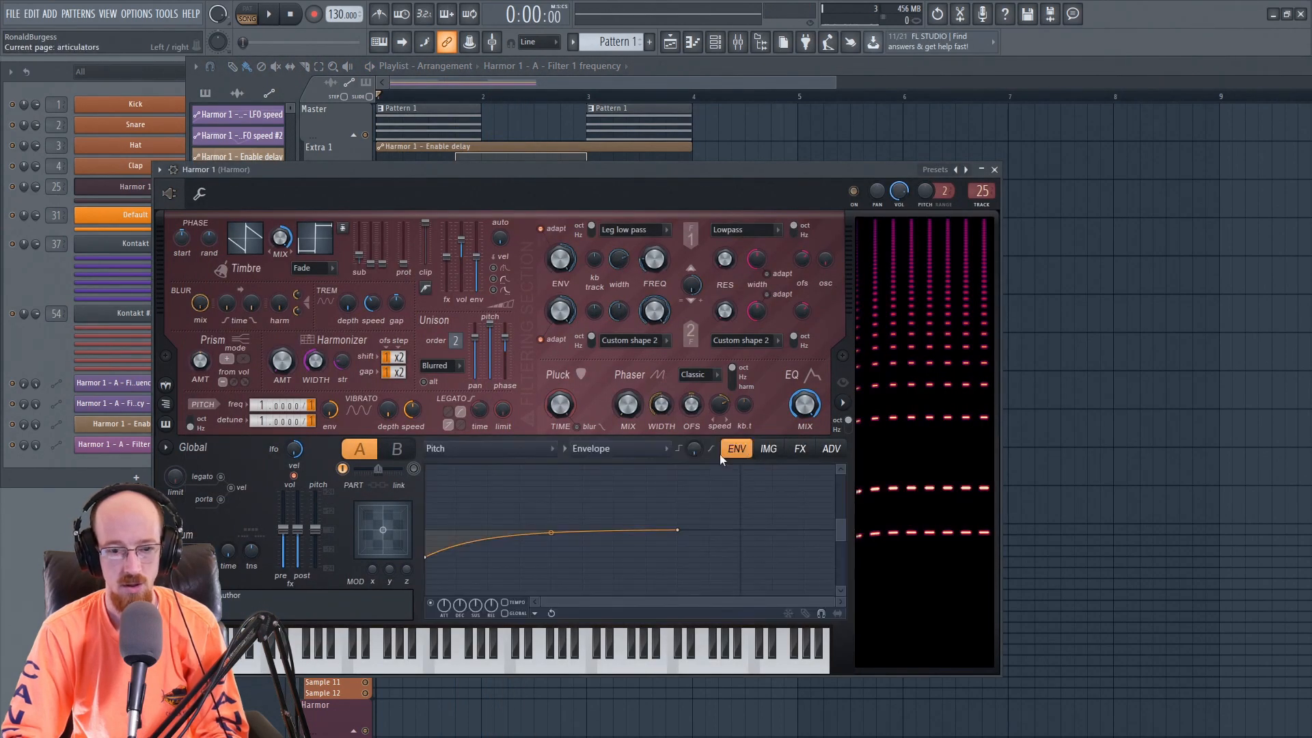
pyautogui.click(598, 449)
pyautogui.click(602, 476)
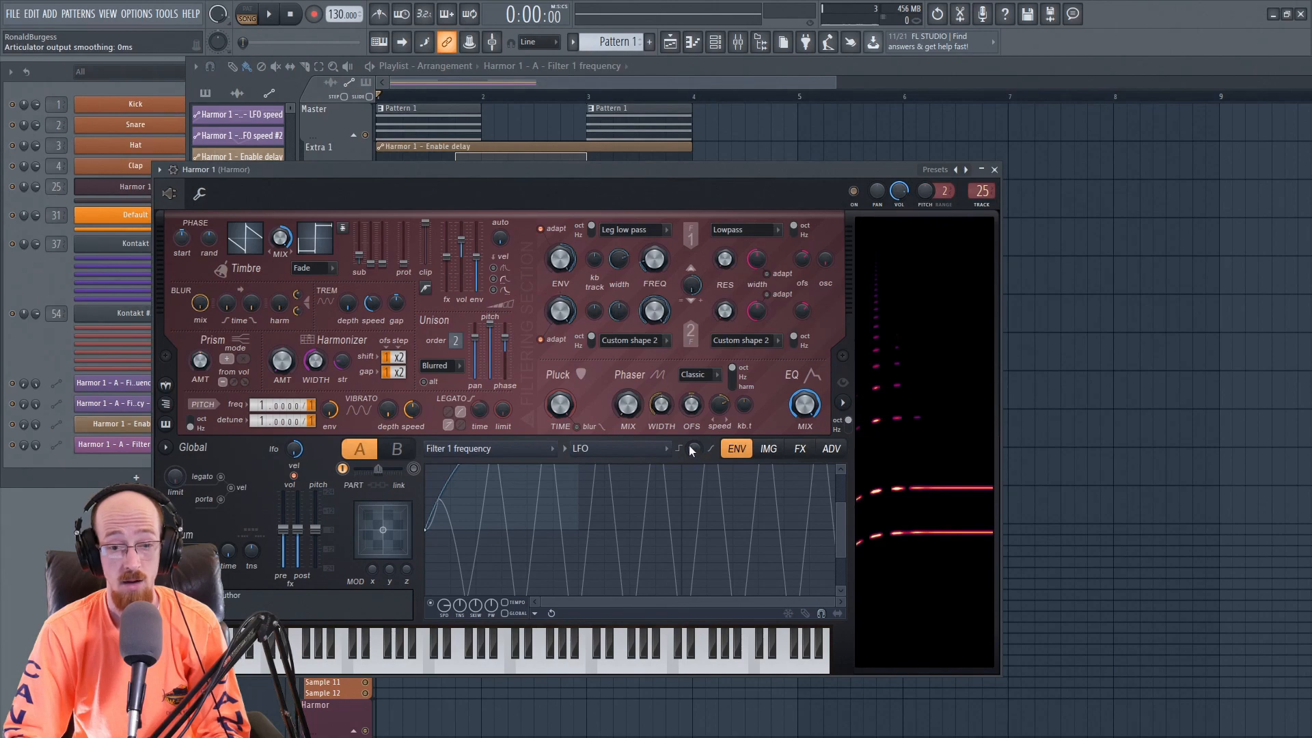
pyautogui.rightClick(692, 449)
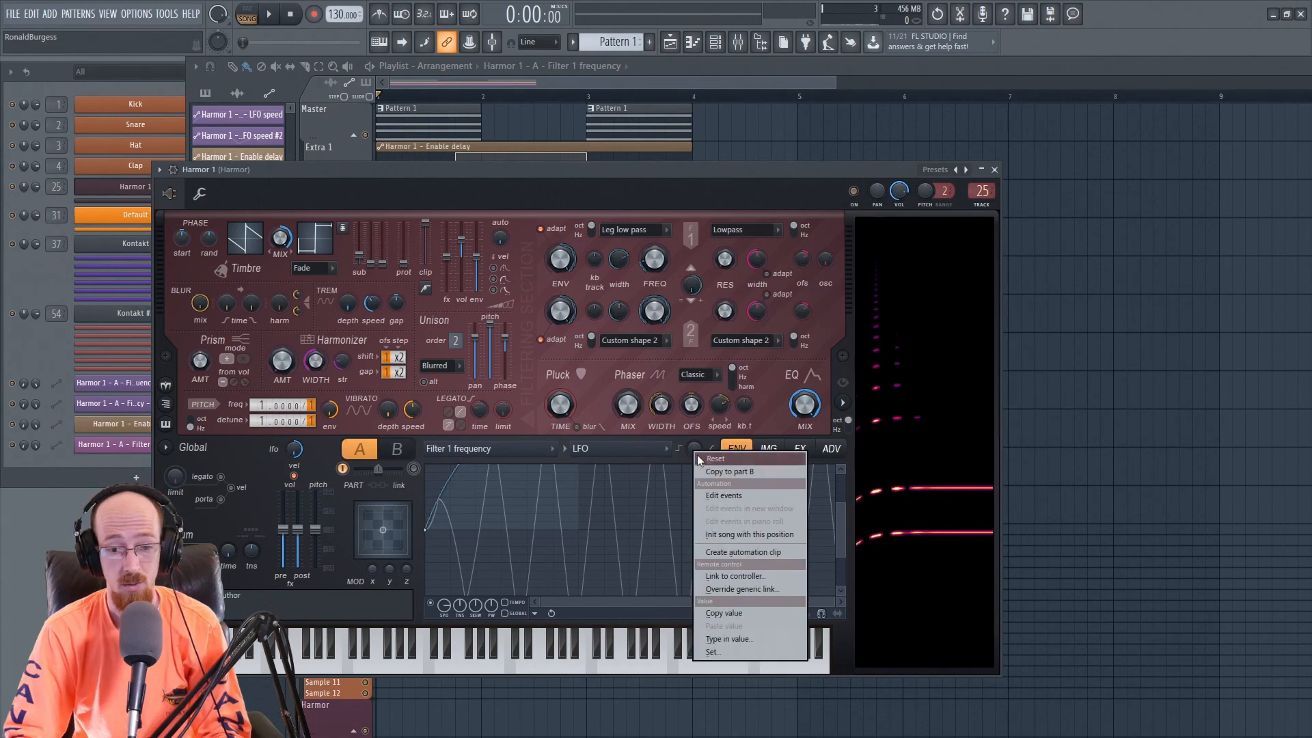
pyautogui.click(722, 496)
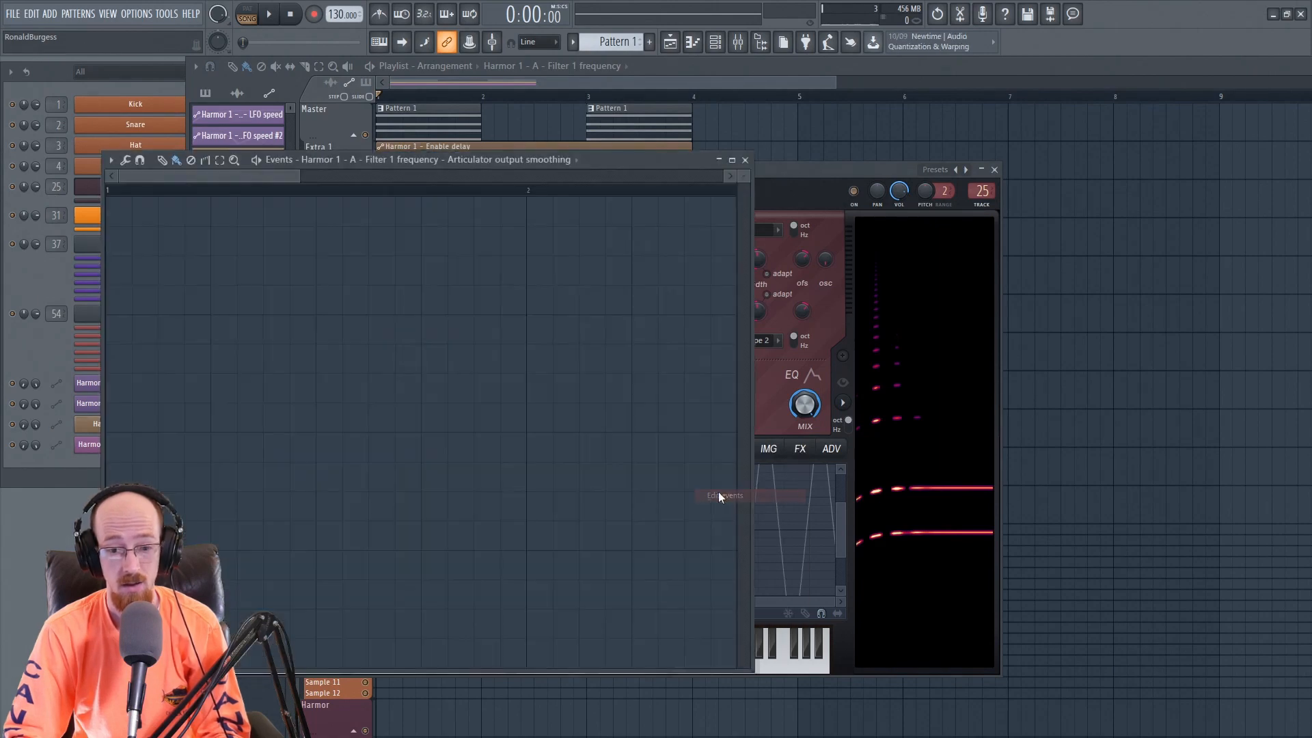
pyautogui.click(746, 160)
# Step: Create an automation clip for the Filter 1 frequency articulator output smoothing and bring the playlist forward
pyautogui.rightClick(697, 445)
pyautogui.click(748, 550)
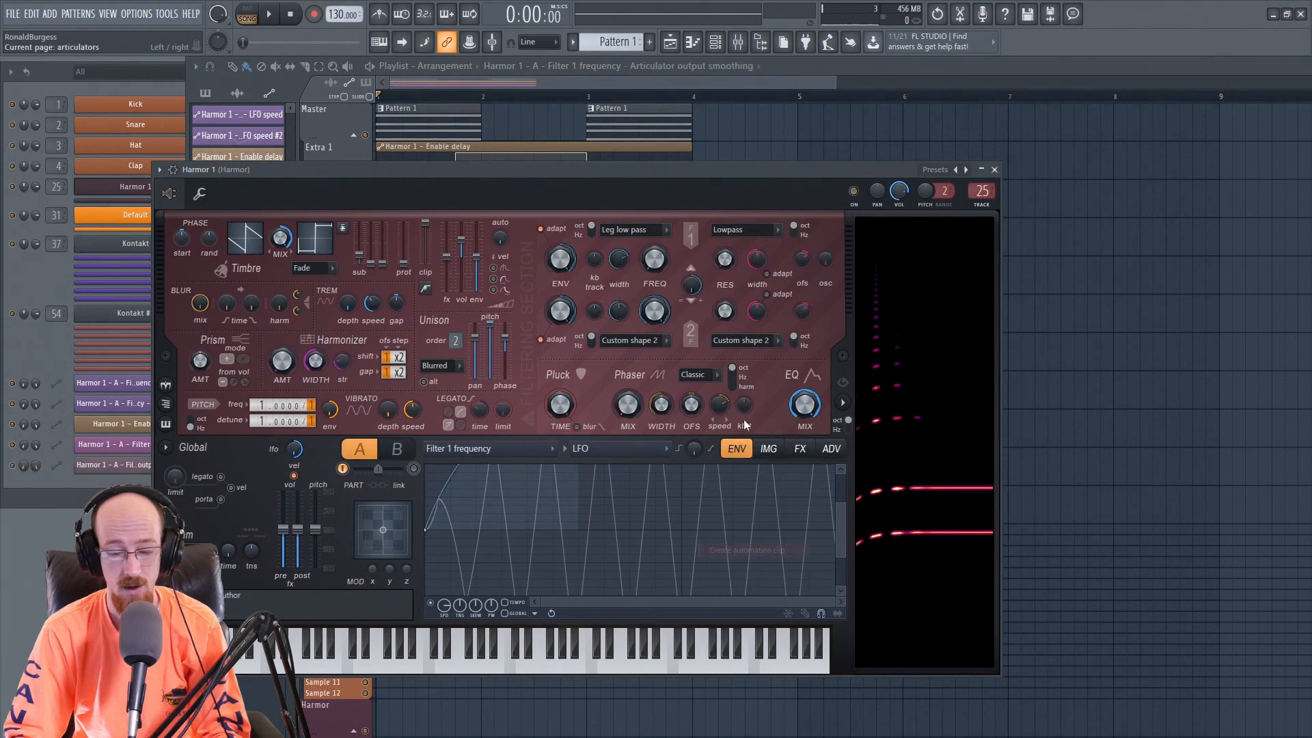
pyautogui.click(552, 130)
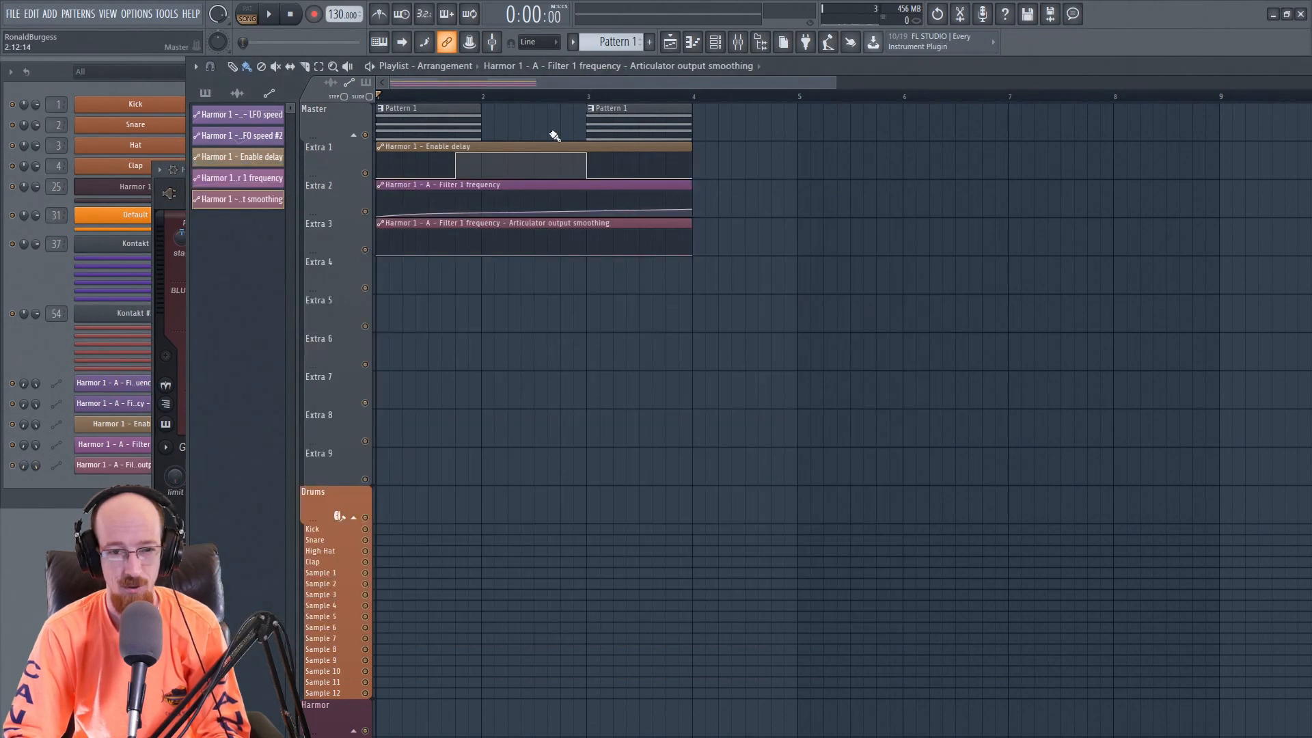
# Step: Add a raised point at bar 2 to the output smoothing automation and audition it alongside the Harmor window
pyautogui.rightClick(486, 231)
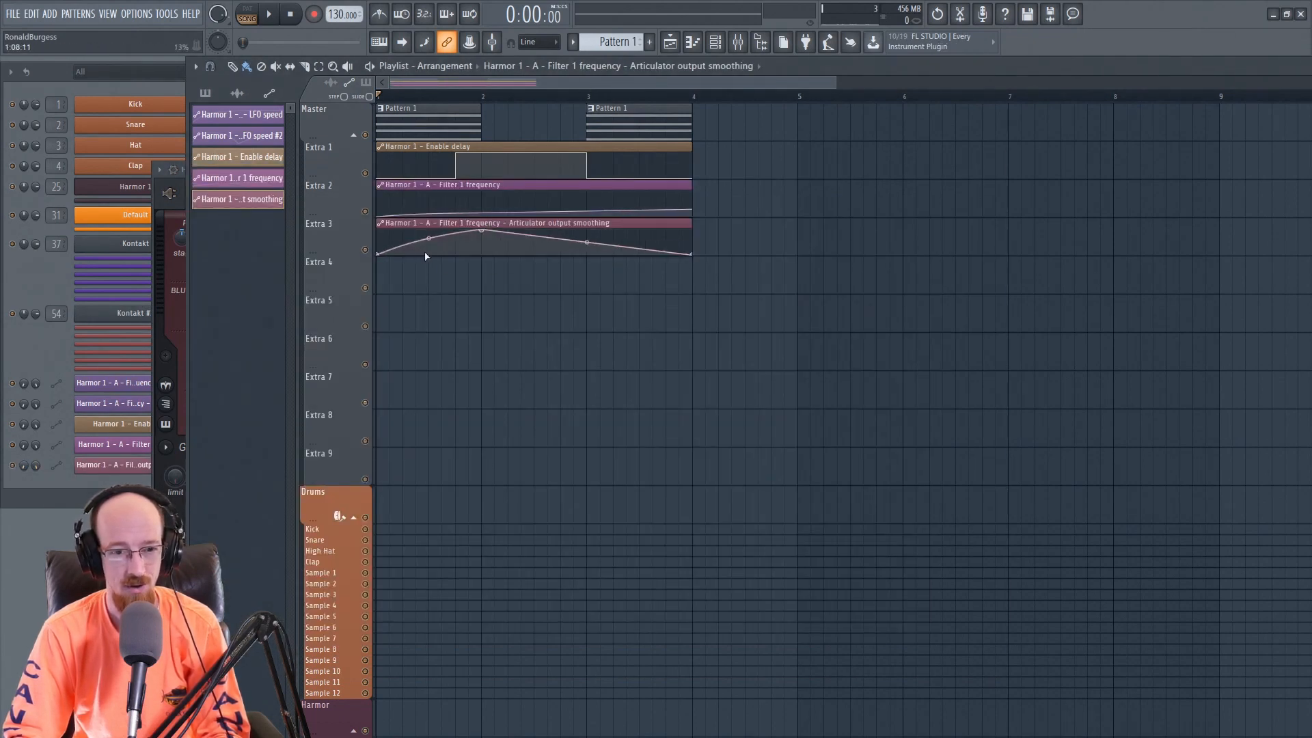
pyautogui.click(169, 266)
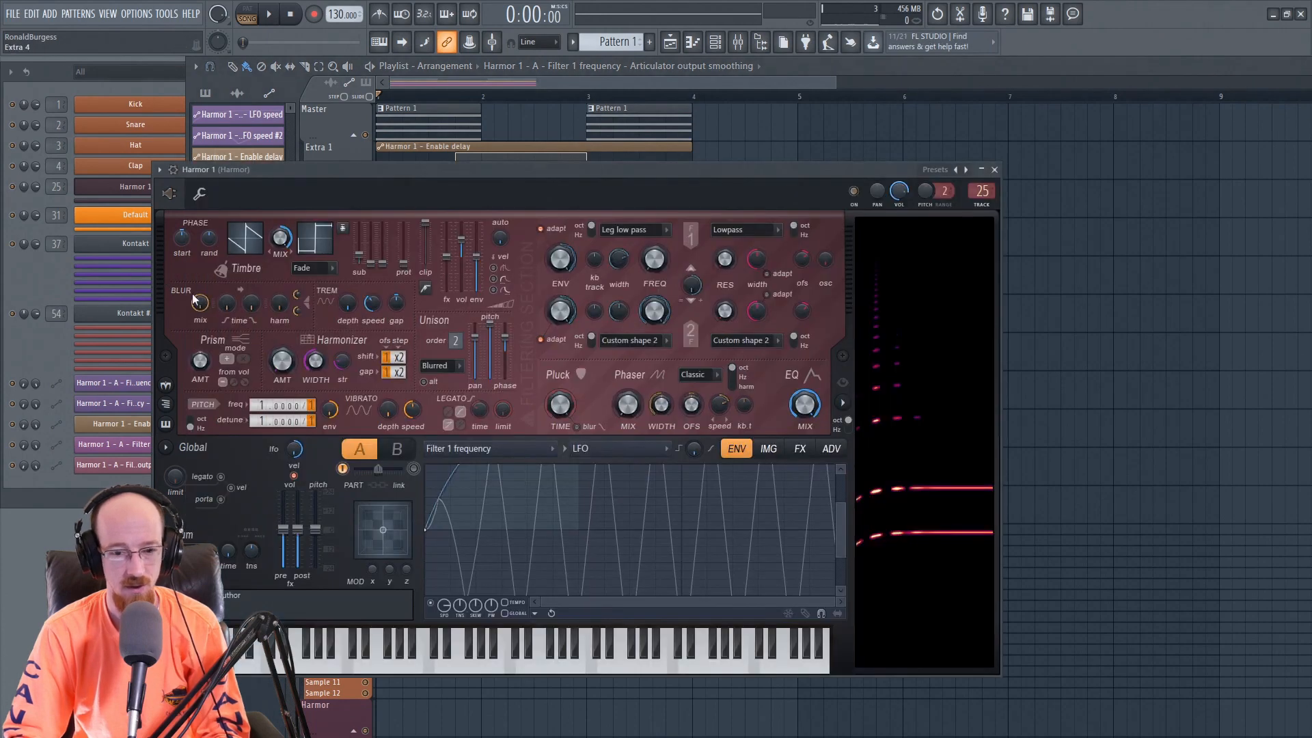
pyautogui.press('space')
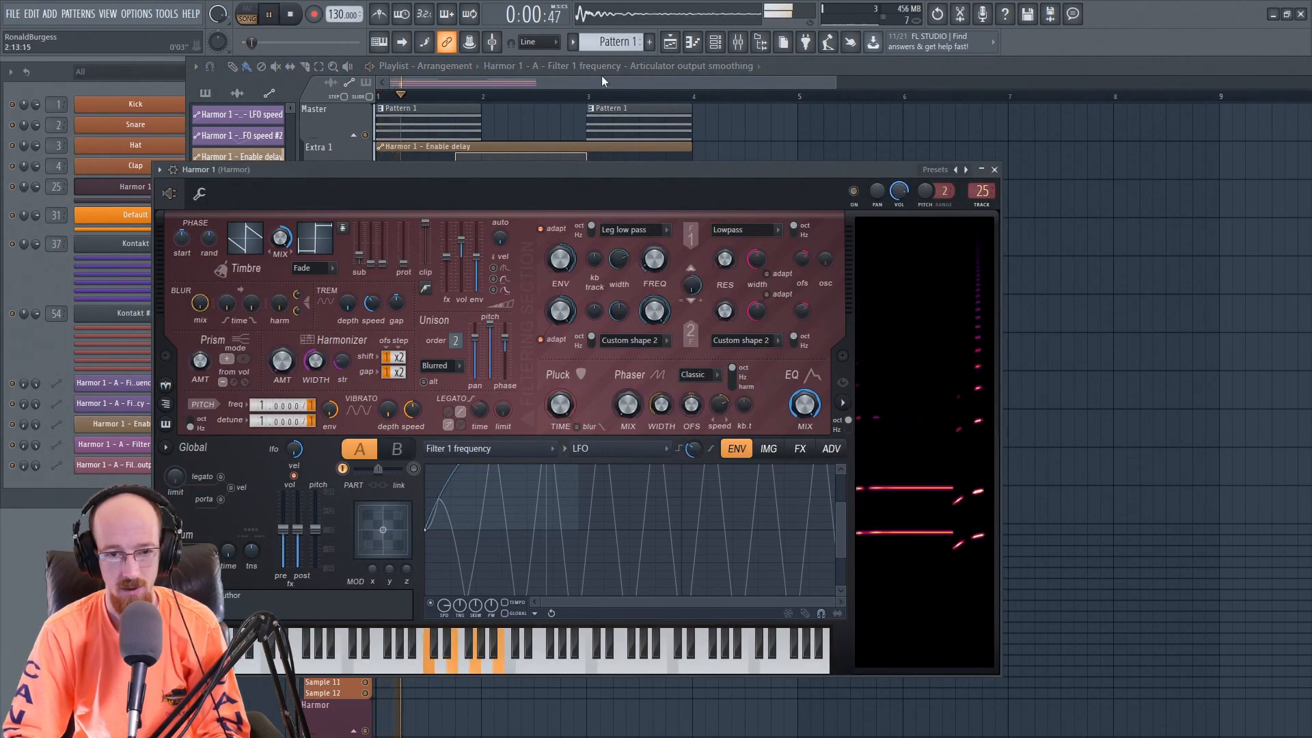
pyautogui.click(598, 84)
pyautogui.press('space')
# Step: Reshape the output smoothing automation to start high, bow outward and drop to 0% at bar 2, and audition it
pyautogui.moveTo(488, 234); pyautogui.dragTo(483, 255)
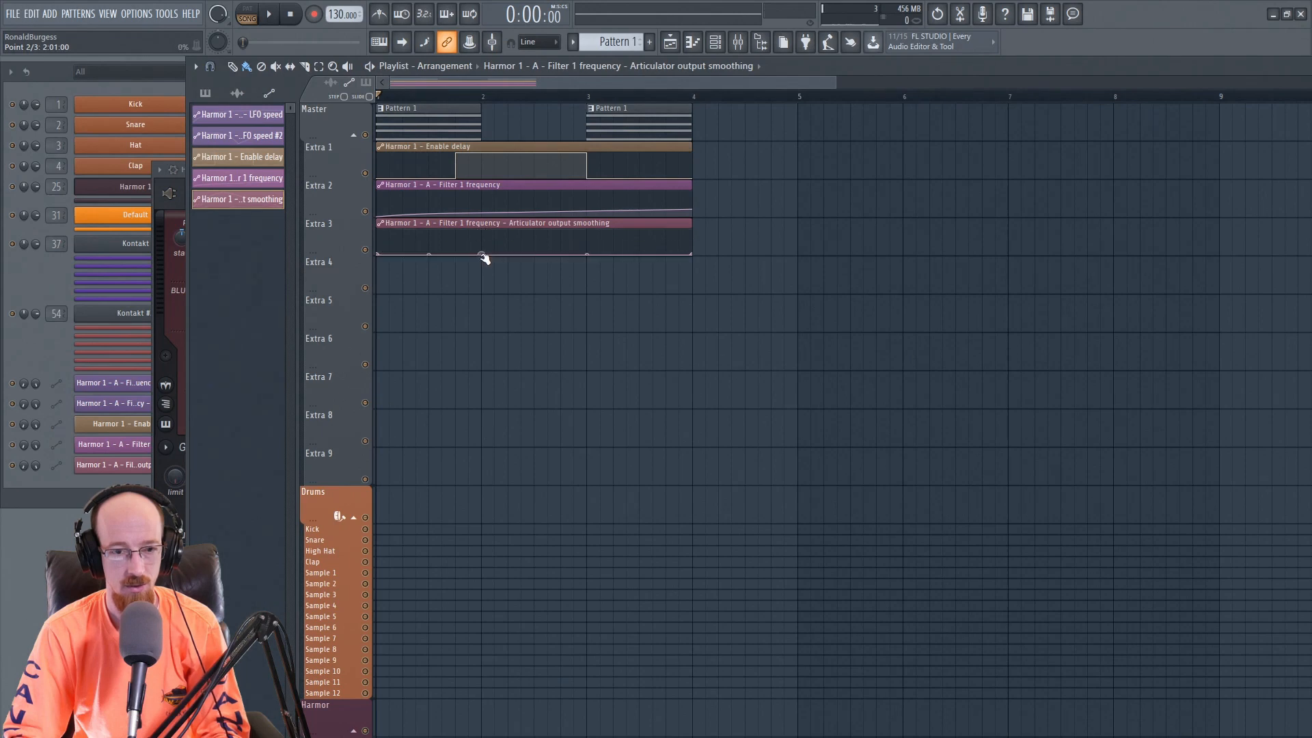
pyautogui.moveTo(380, 253); pyautogui.dragTo(431, 234)
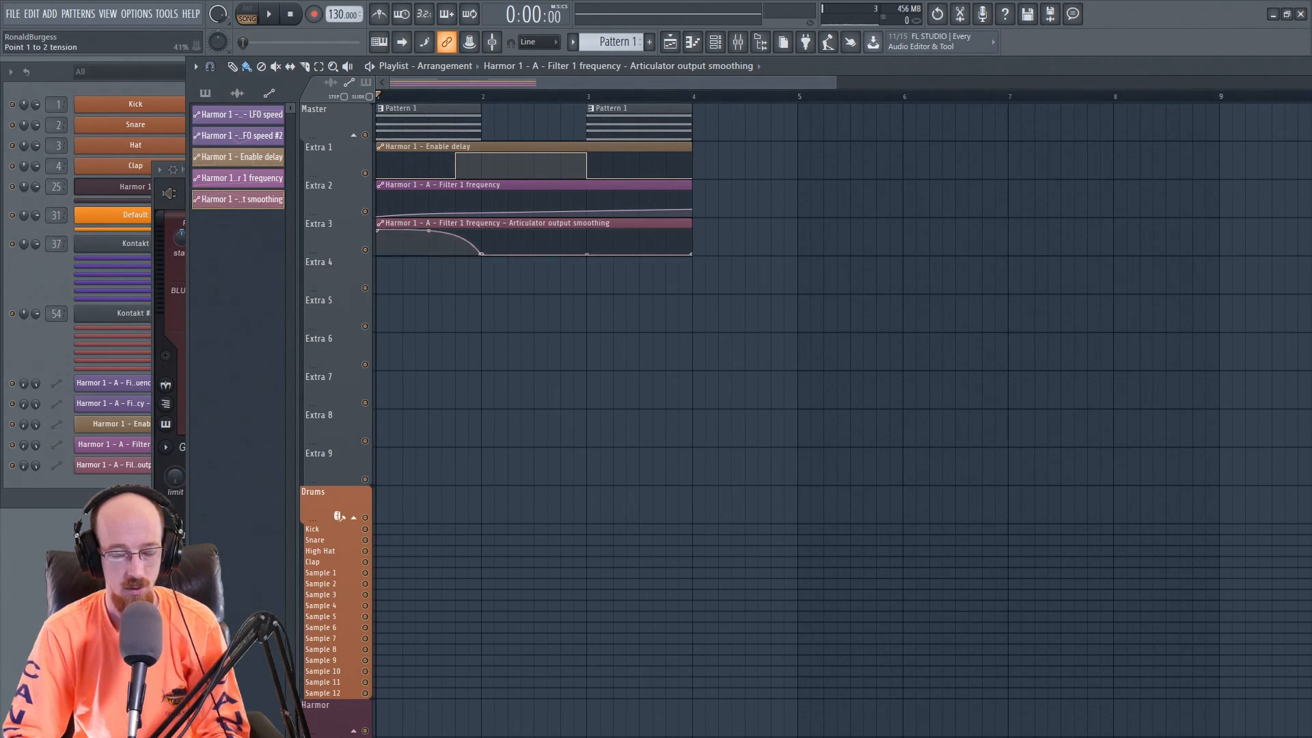
pyautogui.press('space')
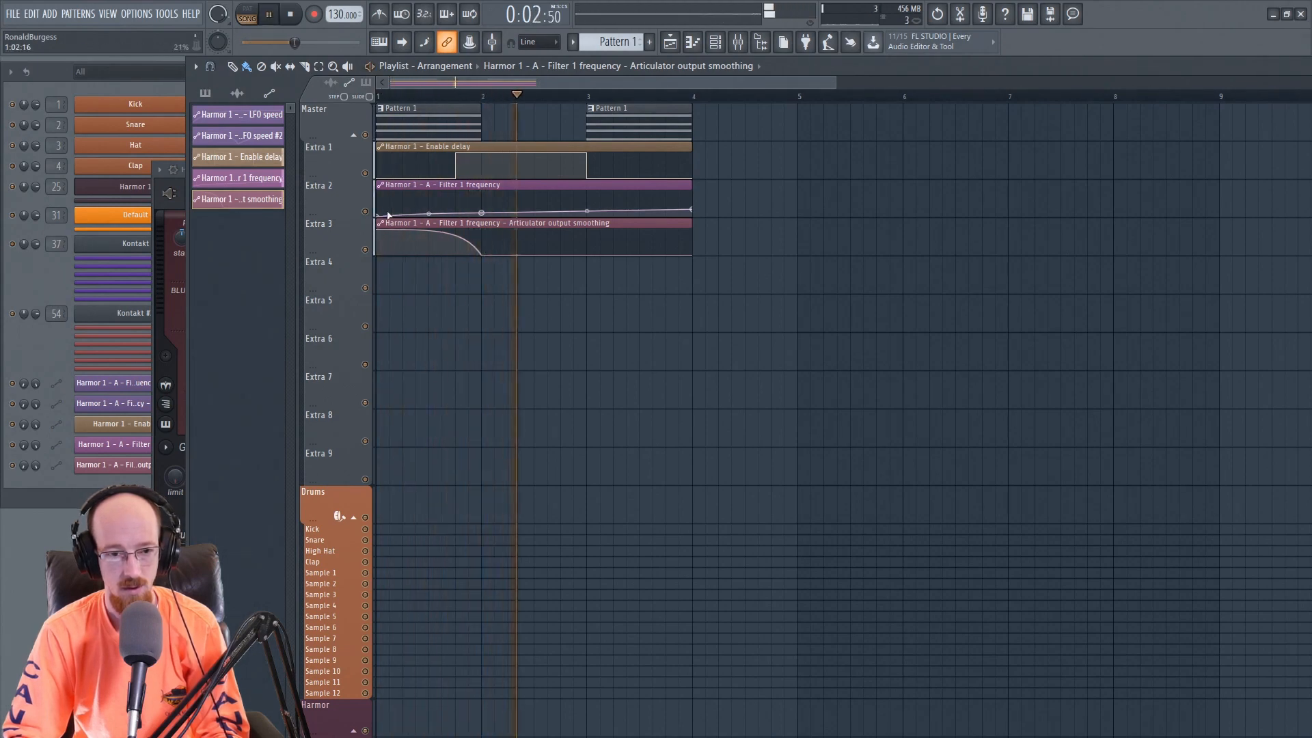
pyautogui.press('space')
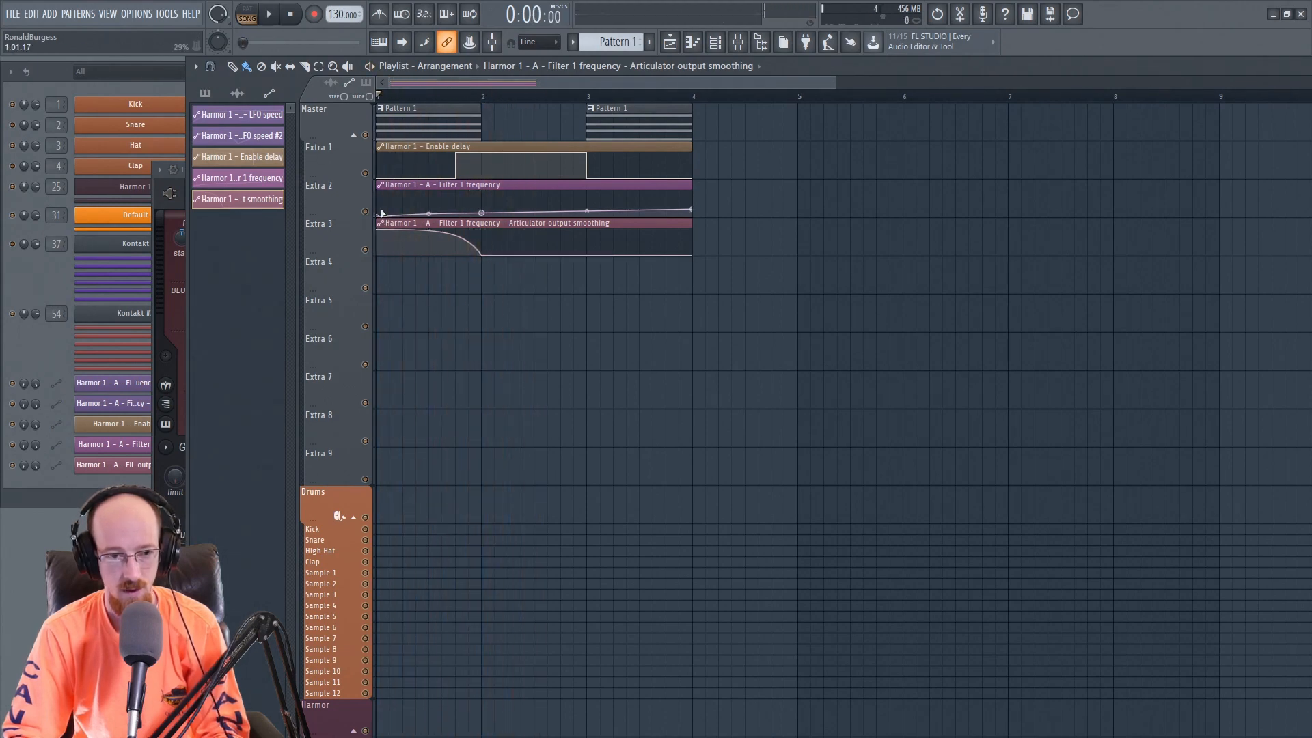
# Step: Raise the start of the Filter 1 frequency automation so it curves down toward bar 2, and audition the sweep
pyautogui.moveTo(380, 217); pyautogui.dragTo(378, 195)
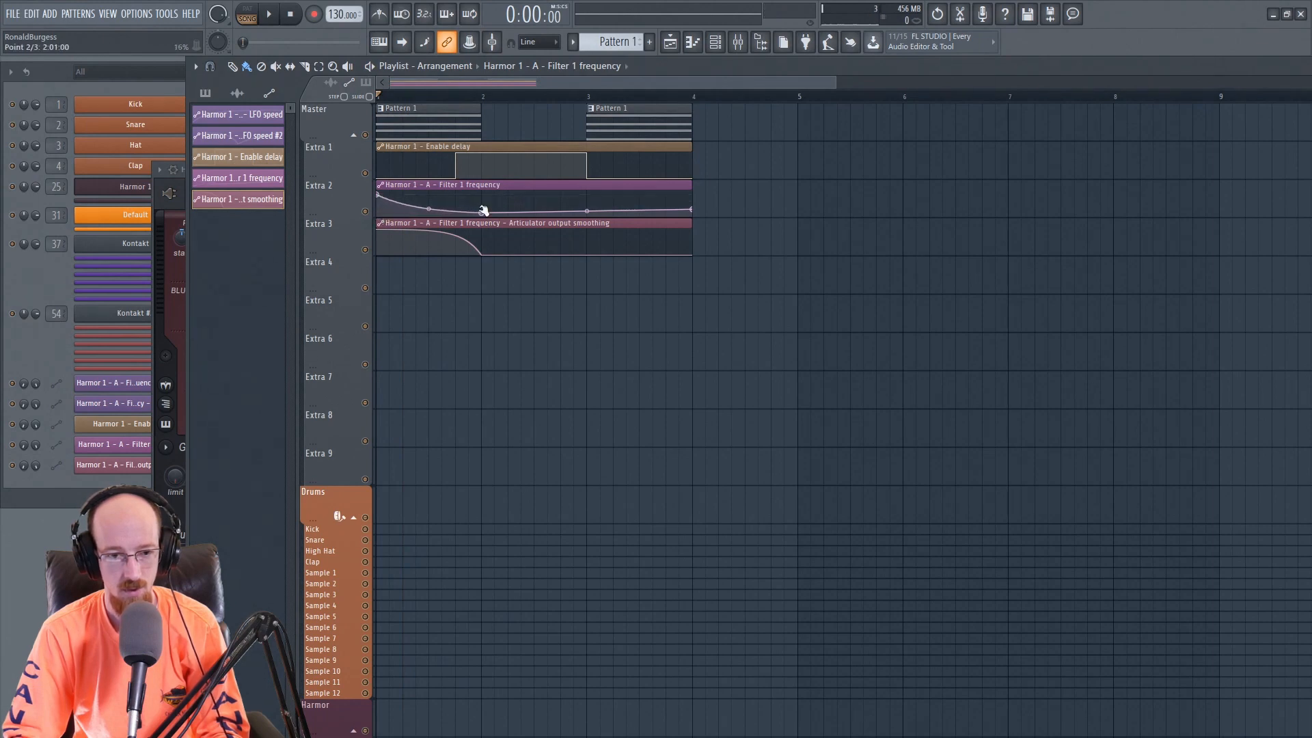
pyautogui.press('space')
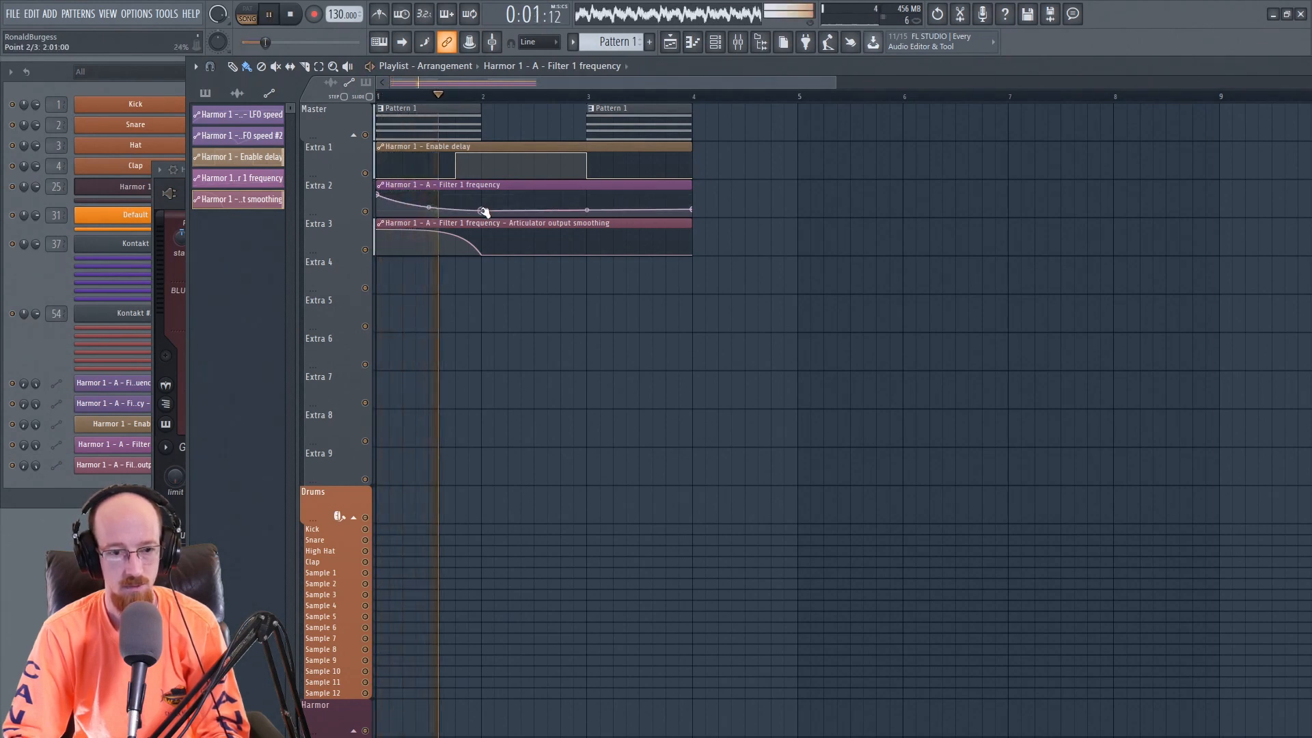
pyautogui.press('space')
# Step: Bend the output smoothing curve in bar 1 inward so it falls quickly from 100%, and audition the arrangement
pyautogui.moveTo(428, 230); pyautogui.dragTo(429, 240)
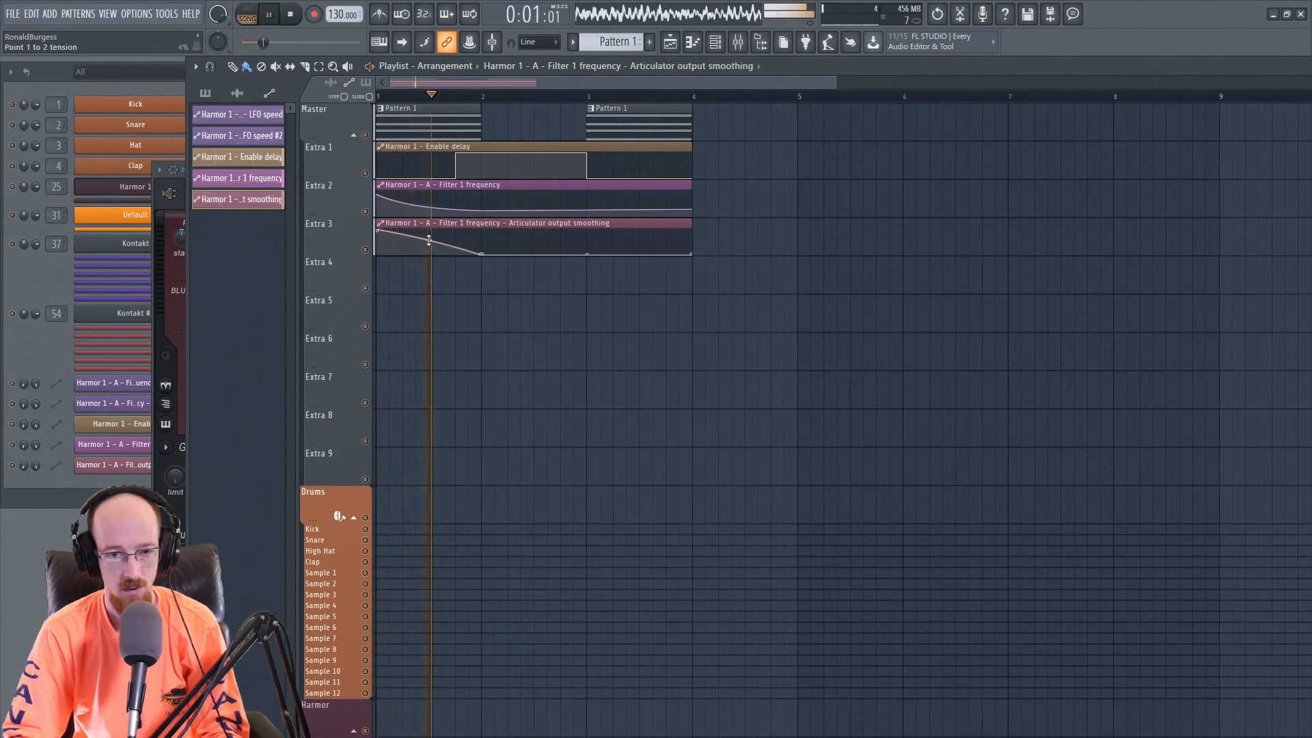
pyautogui.moveTo(429, 240); pyautogui.dragTo(429, 250)
pyautogui.press('space')
pyautogui.press('space')
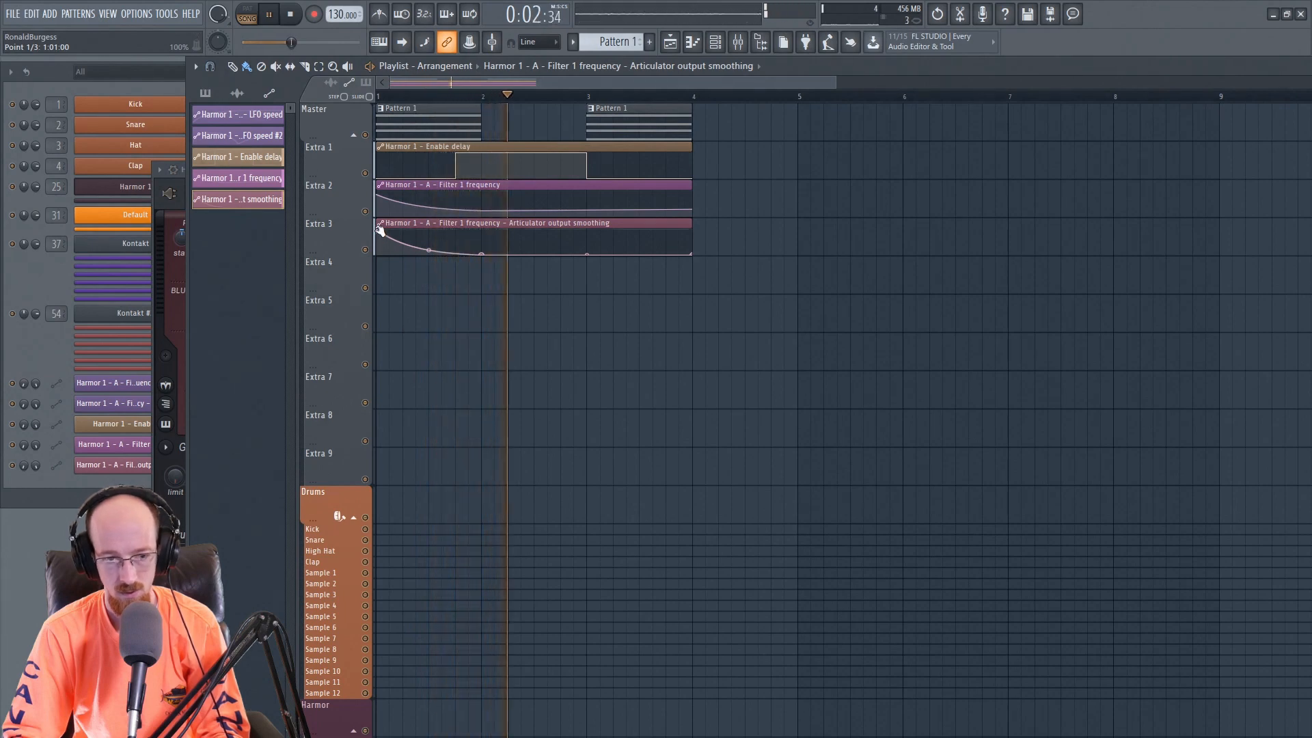
pyautogui.press('space')
pyautogui.press('space')
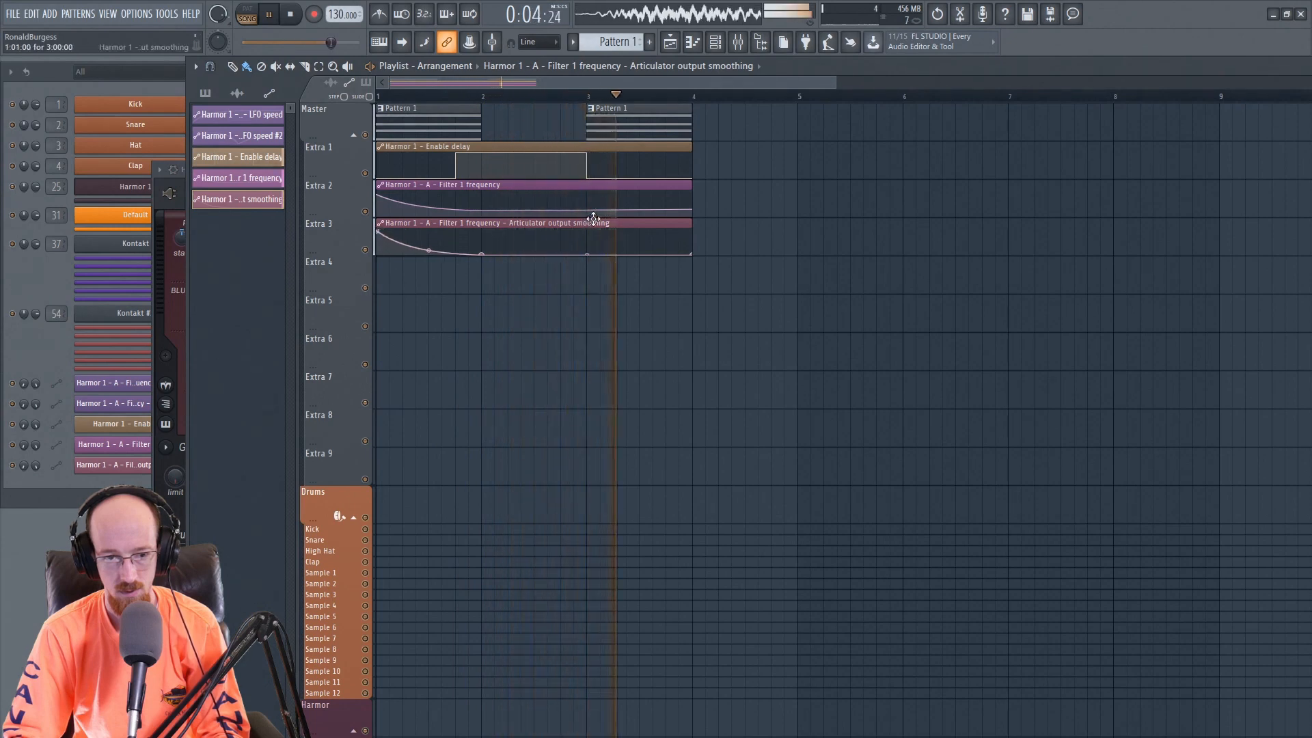
pyautogui.press('space')
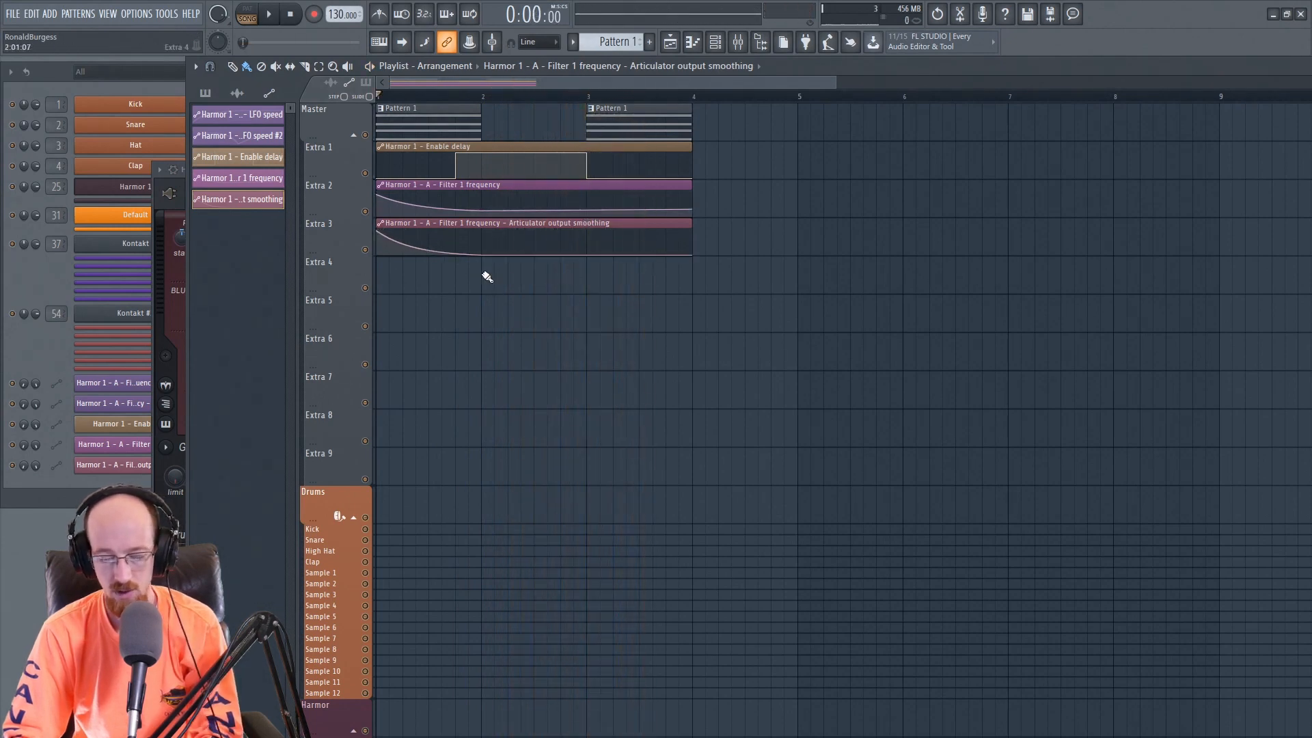
# Step: Trim the Filter 1 frequency and output smoothing automation clips to one bar and copy both to bar 3
pyautogui.moveTo(483, 196)
pyautogui.mouseDown()
pyautogui.moveTo(438, 224)
pyautogui.moveTo(645, 185)
pyautogui.mouseUp()
pyautogui.rightClick(526, 192)
pyautogui.rightClick(525, 236)
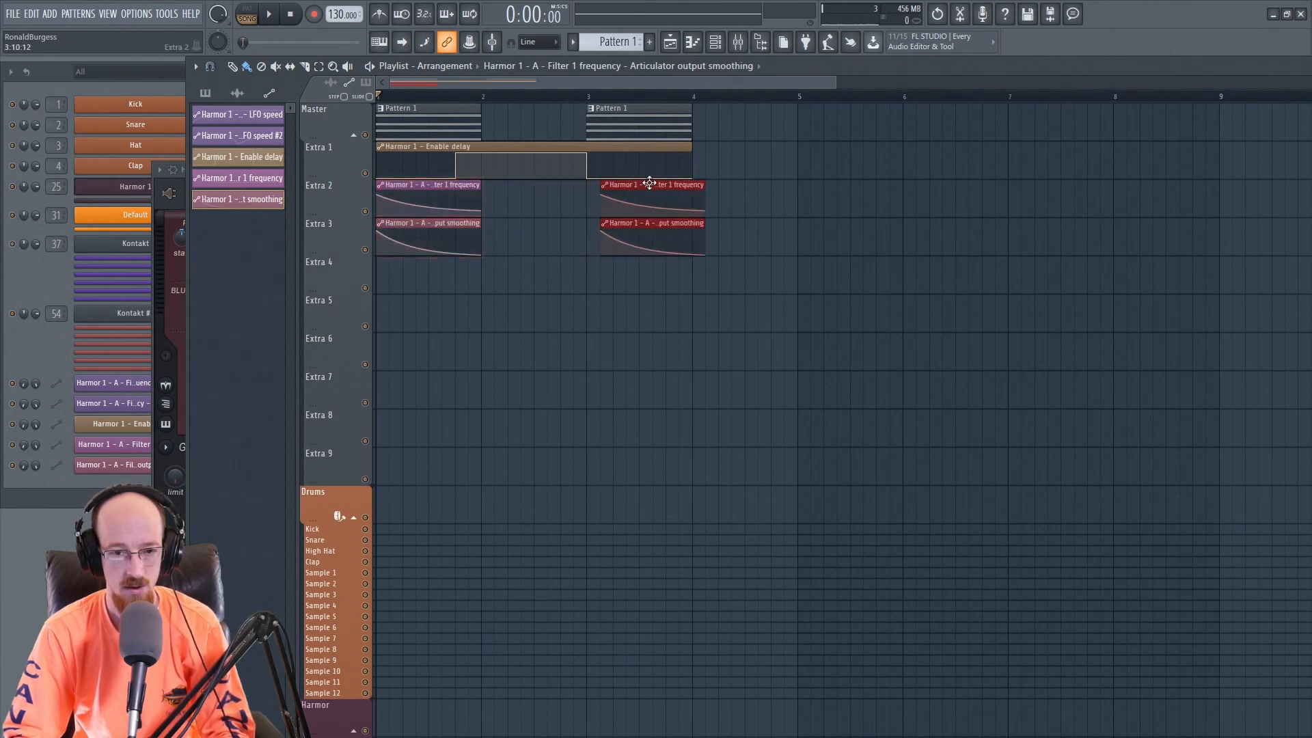
pyautogui.click(589, 95)
# Step: Copy the Pattern 1 clip from bar 1 into bar 2 while auditioning the arrangement
pyautogui.press('space')
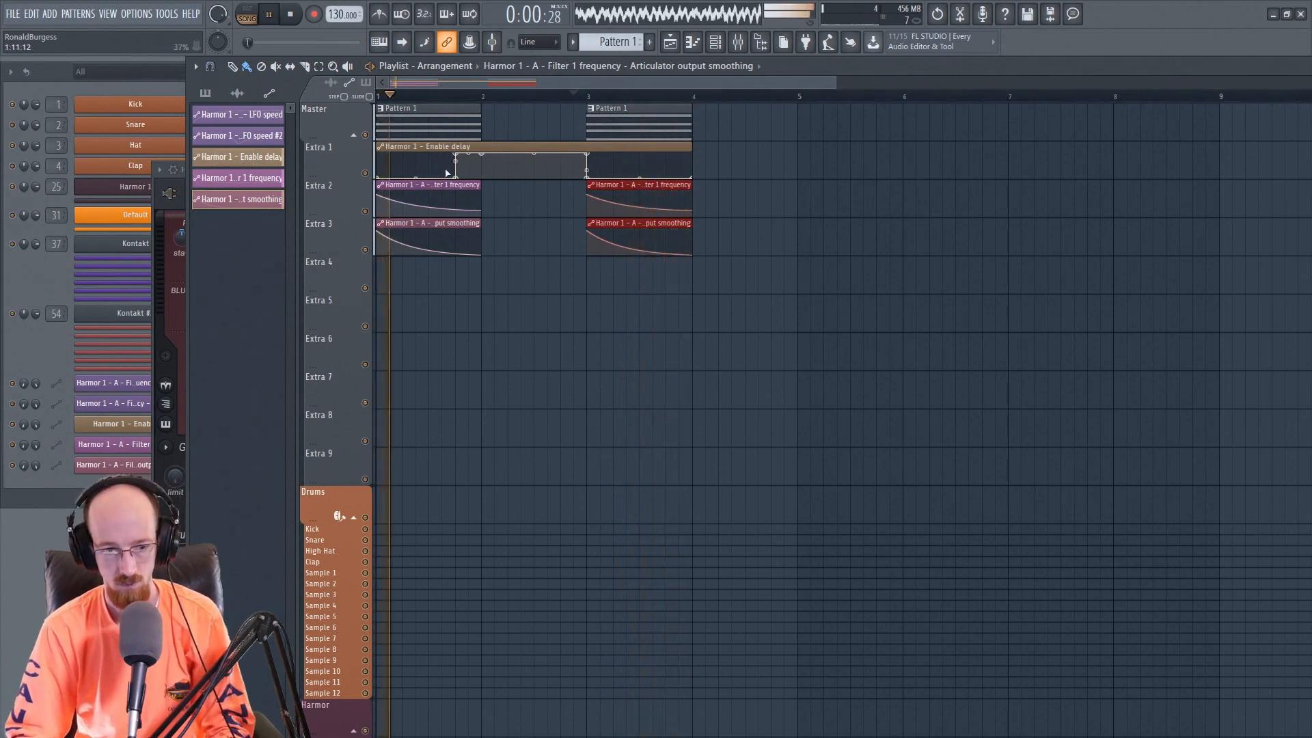
pyautogui.keyDown('shift'); pyautogui.moveTo(433, 119); pyautogui.dragTo(533, 117); pyautogui.keyUp('shift')
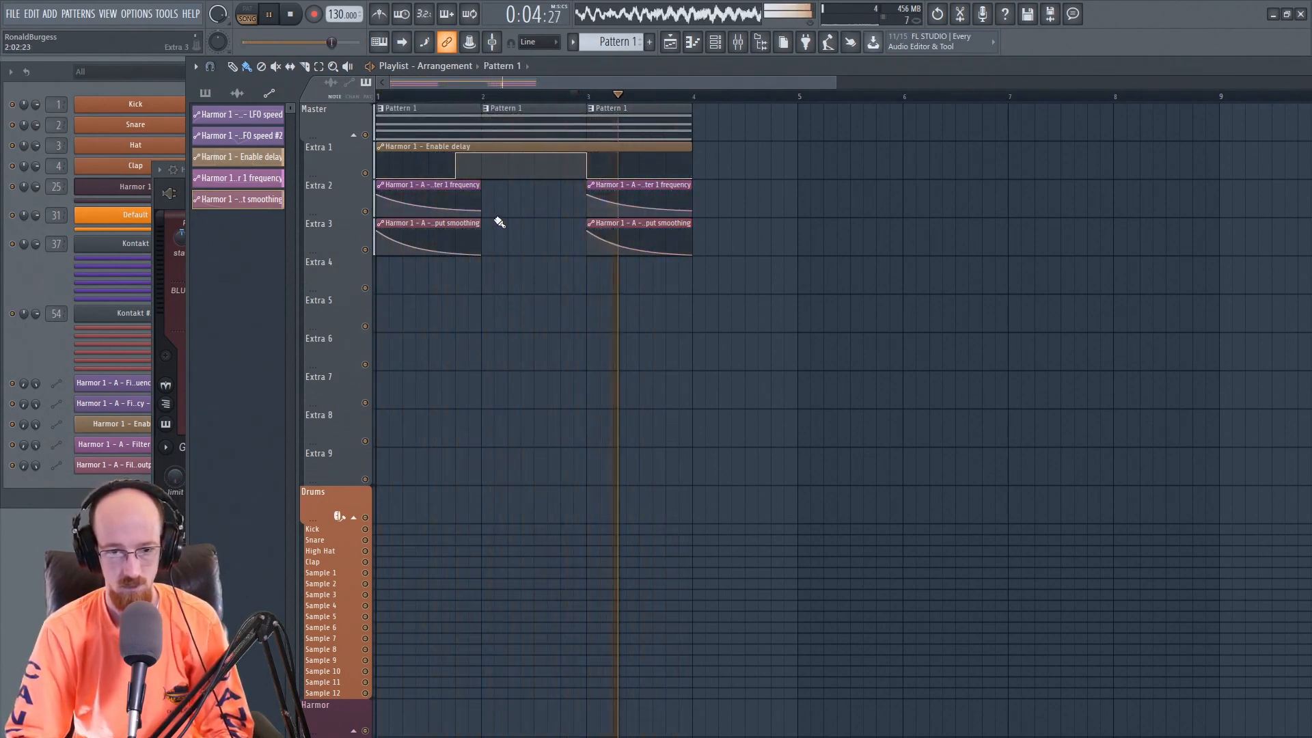
pyautogui.press('space')
pyautogui.click(504, 121)
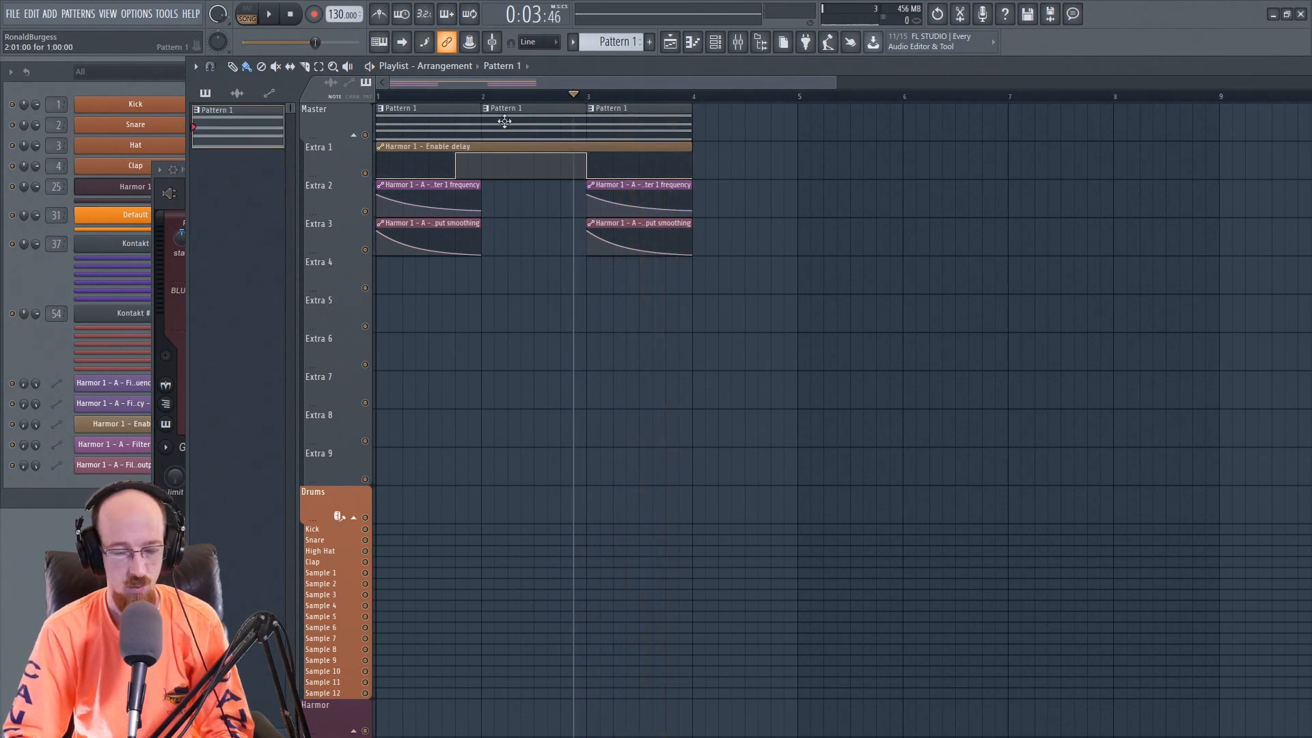
pyautogui.doubleClick(504, 116)
pyautogui.click(970, 82)
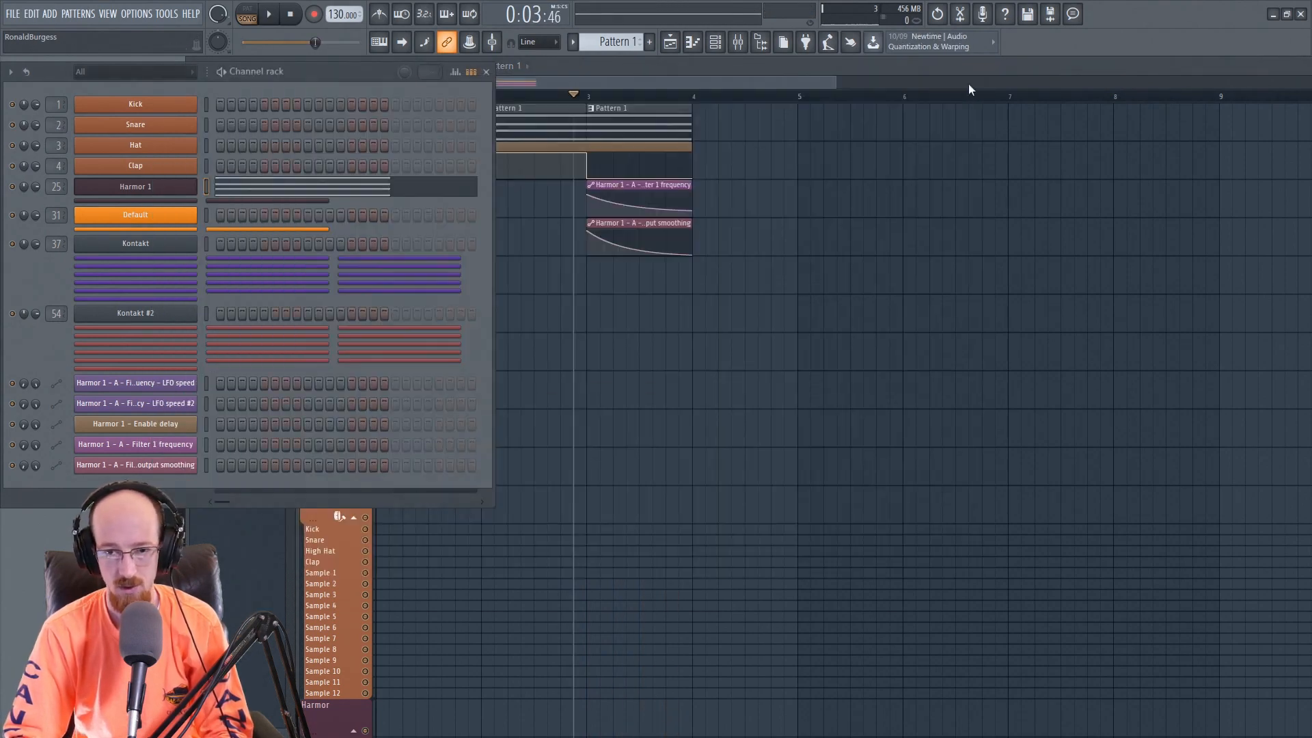
# Step: Make the Pattern 1 clip in bar 2 unique so it becomes an independent pattern
pyautogui.click(534, 107)
pyautogui.rightClick(487, 110)
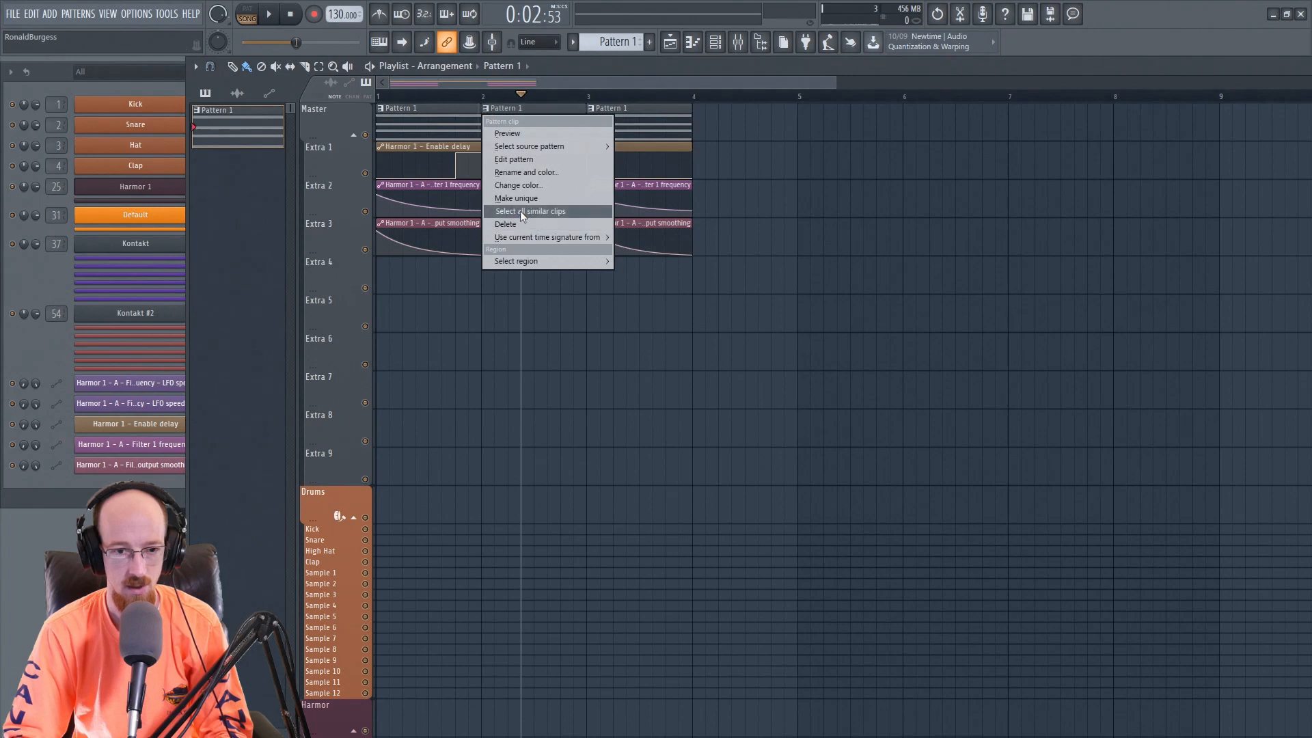
pyautogui.click(518, 198)
# Step: Open the unique clip's Harmor 1 notes in the piano roll and alter the lower notes of the chord
pyautogui.doubleClick(522, 123)
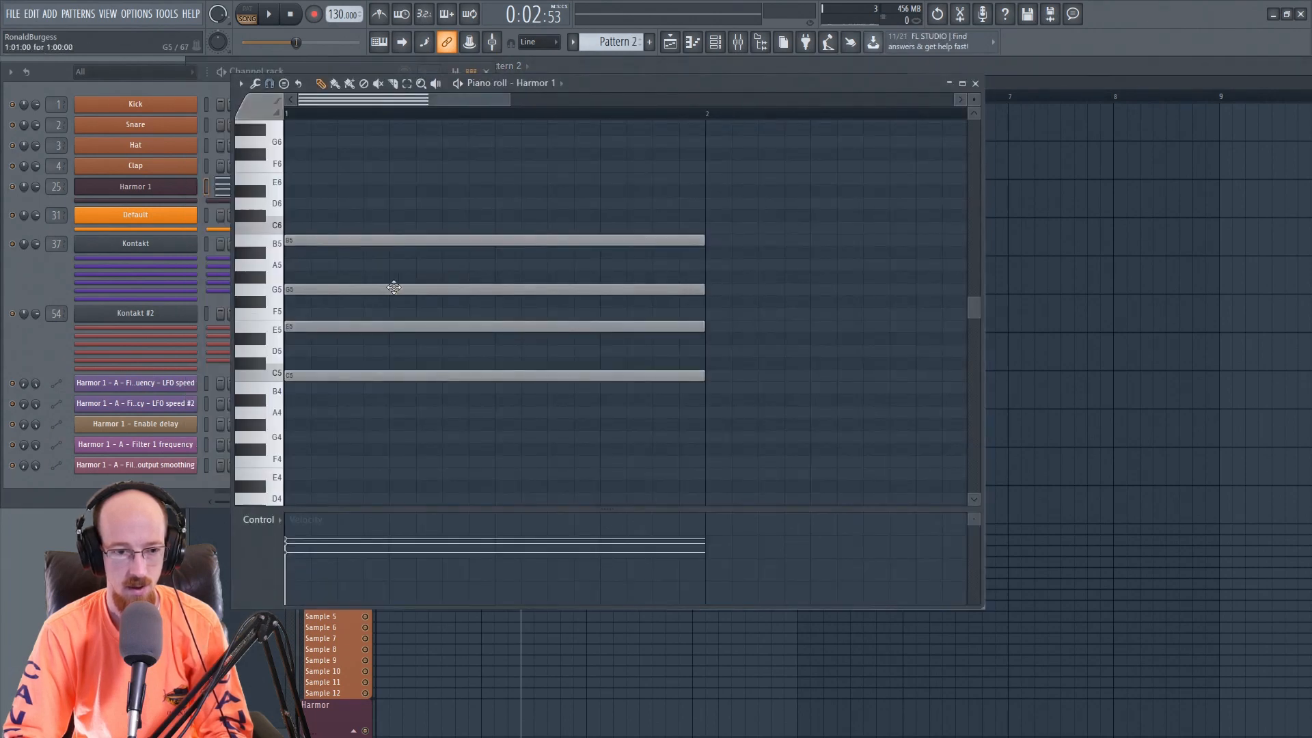
pyautogui.moveTo(302, 362); pyautogui.dragTo(301, 426)
pyautogui.moveTo(304, 314); pyautogui.dragTo(303, 341)
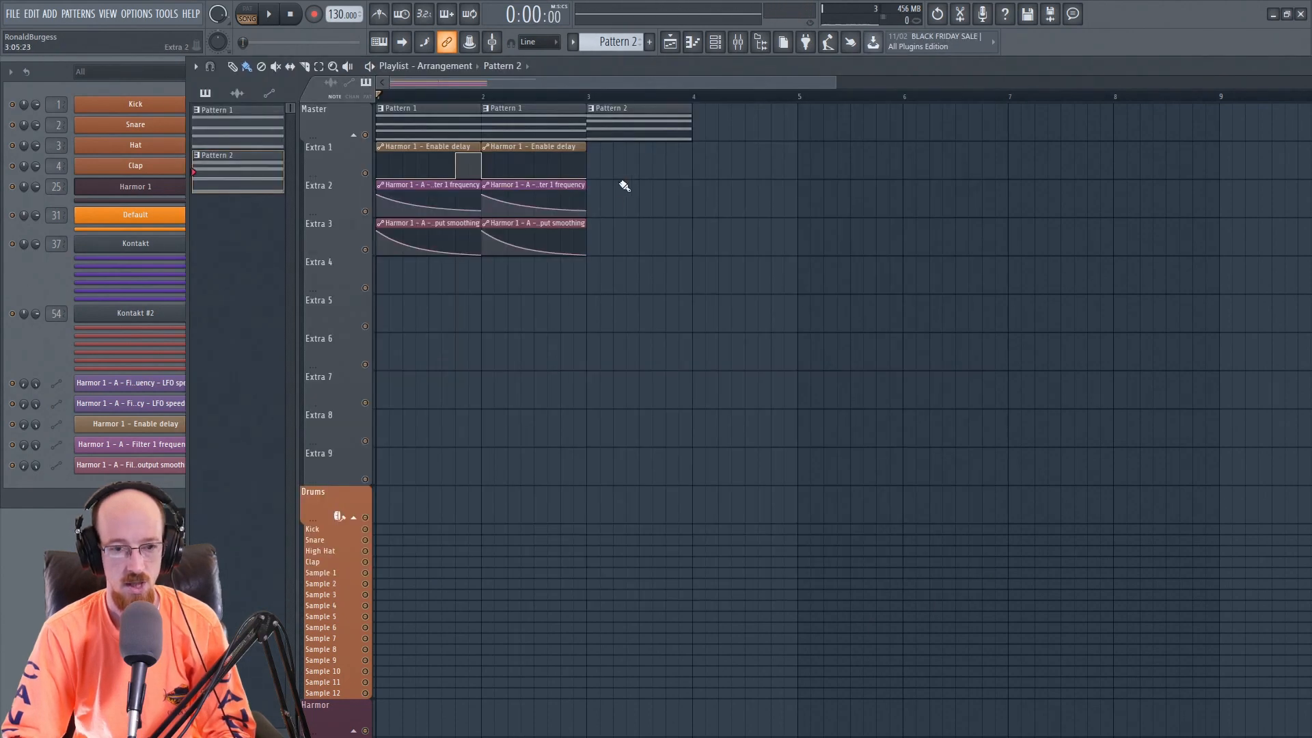
# Step: Duplicate the Filter 1 frequency and output smoothing automation clips from bar 2 into bar 3, and audition the arrangement
pyautogui.moveTo(623, 186); pyautogui.dragTo(481, 259)
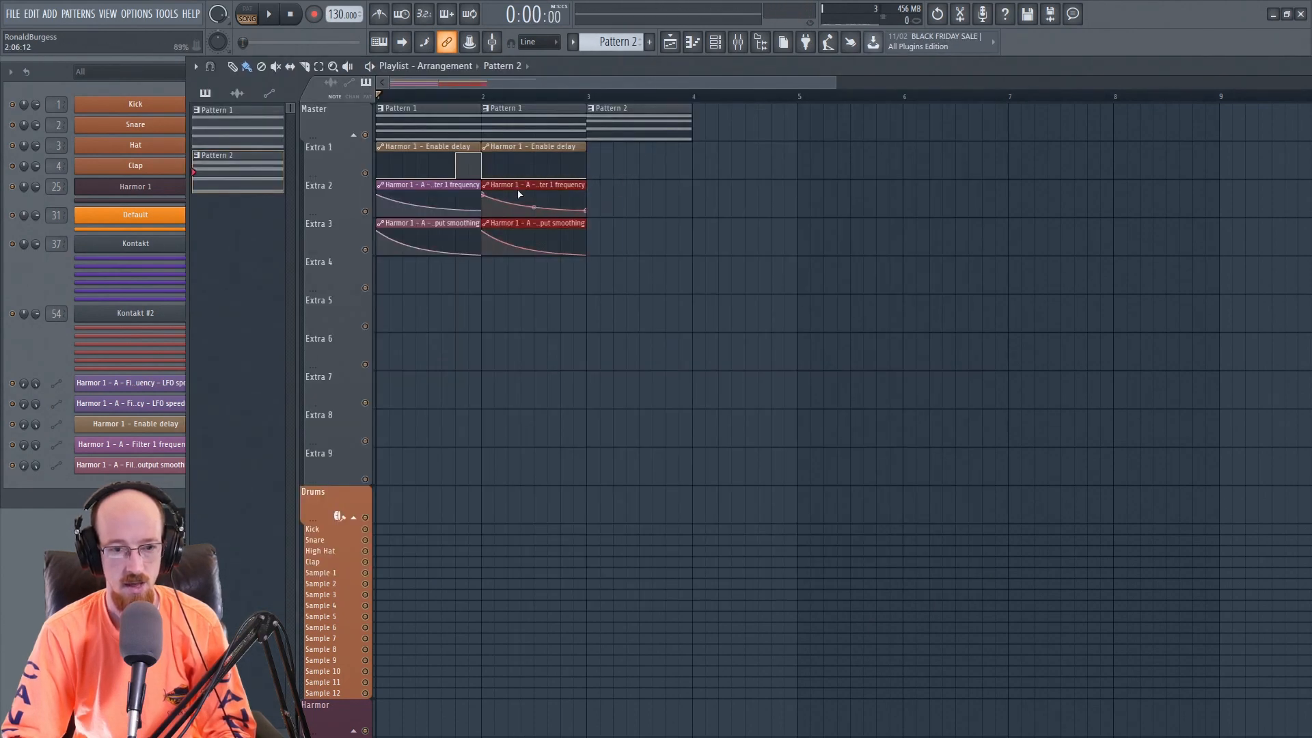
pyautogui.hotkey('ctrl', 'b')
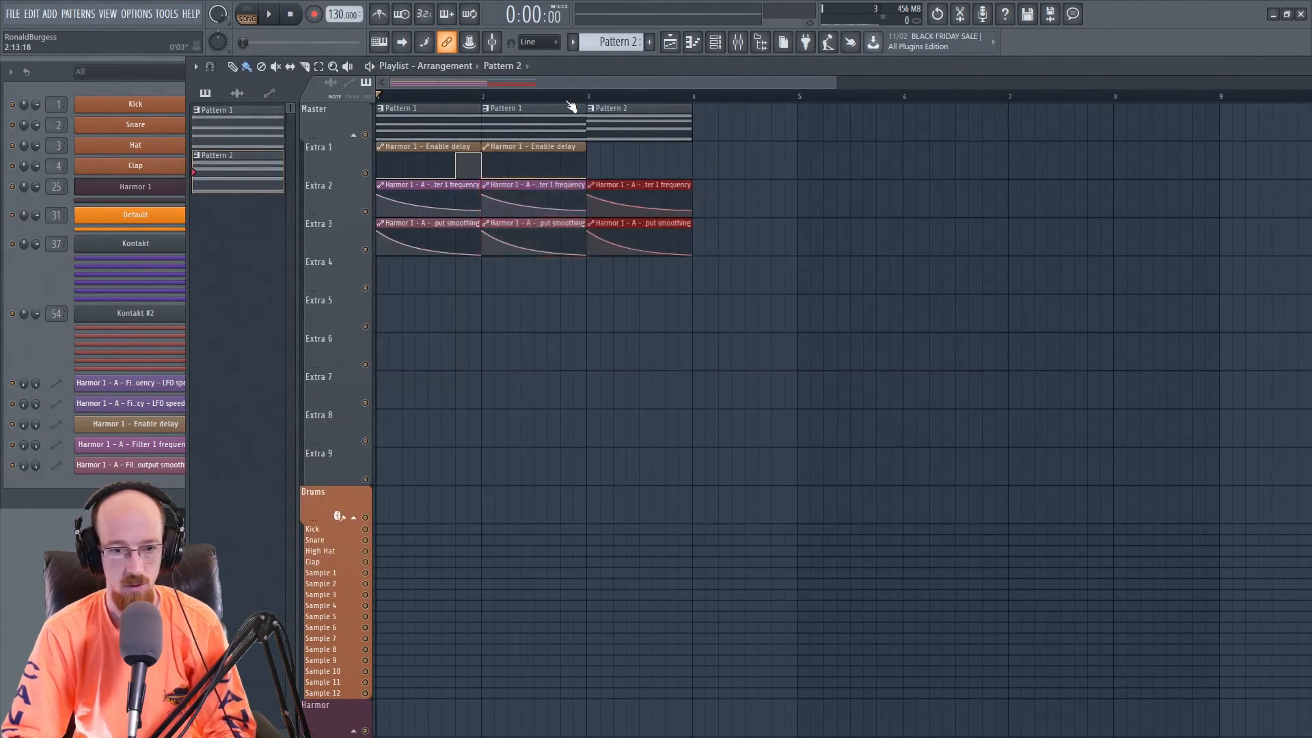
pyautogui.press('space')
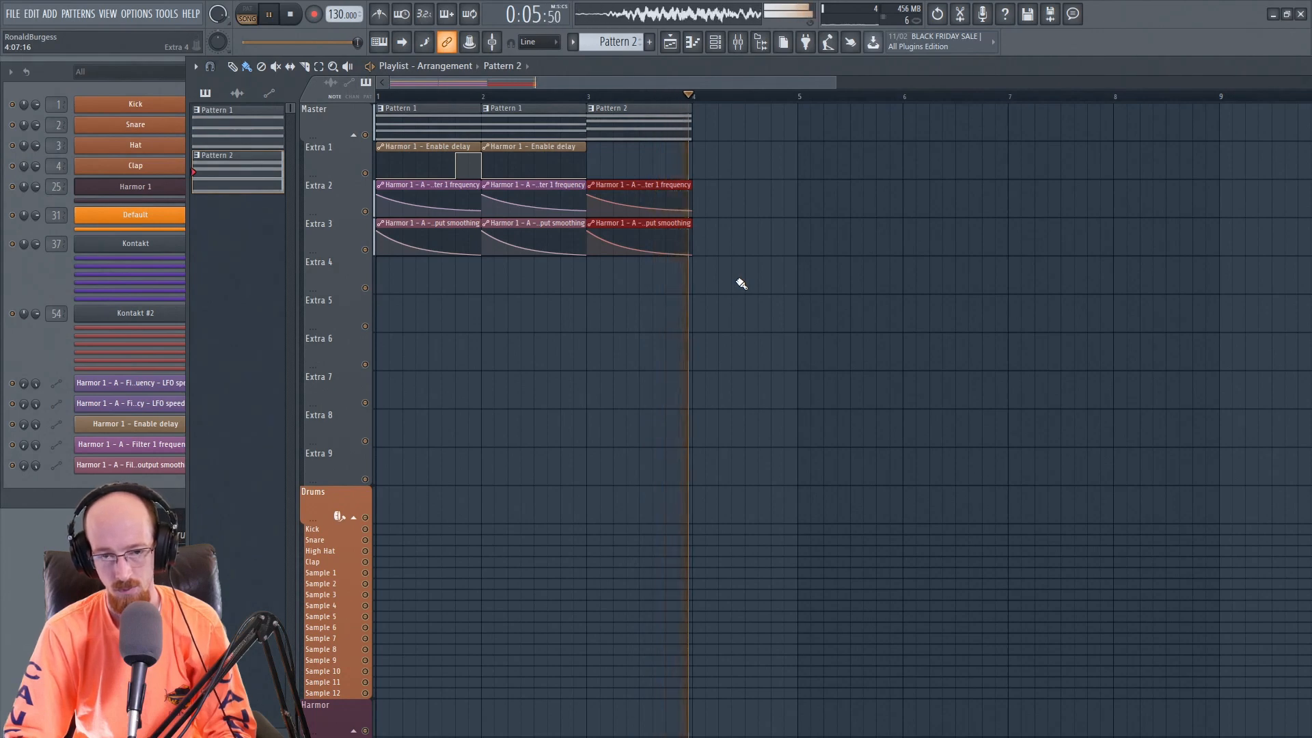
pyautogui.press('space')
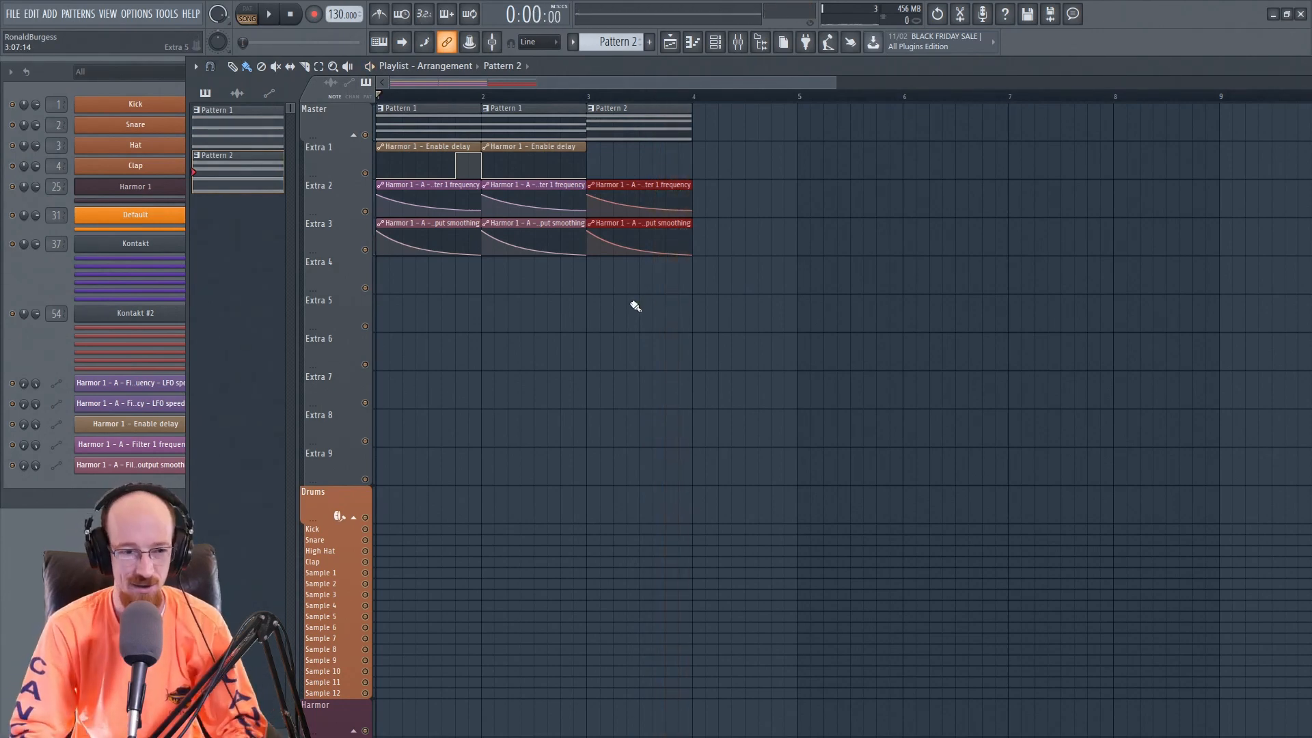
# Step: Open the Harmor 1 synth and review its image, effects and envelope pages
pyautogui.click(116, 191)
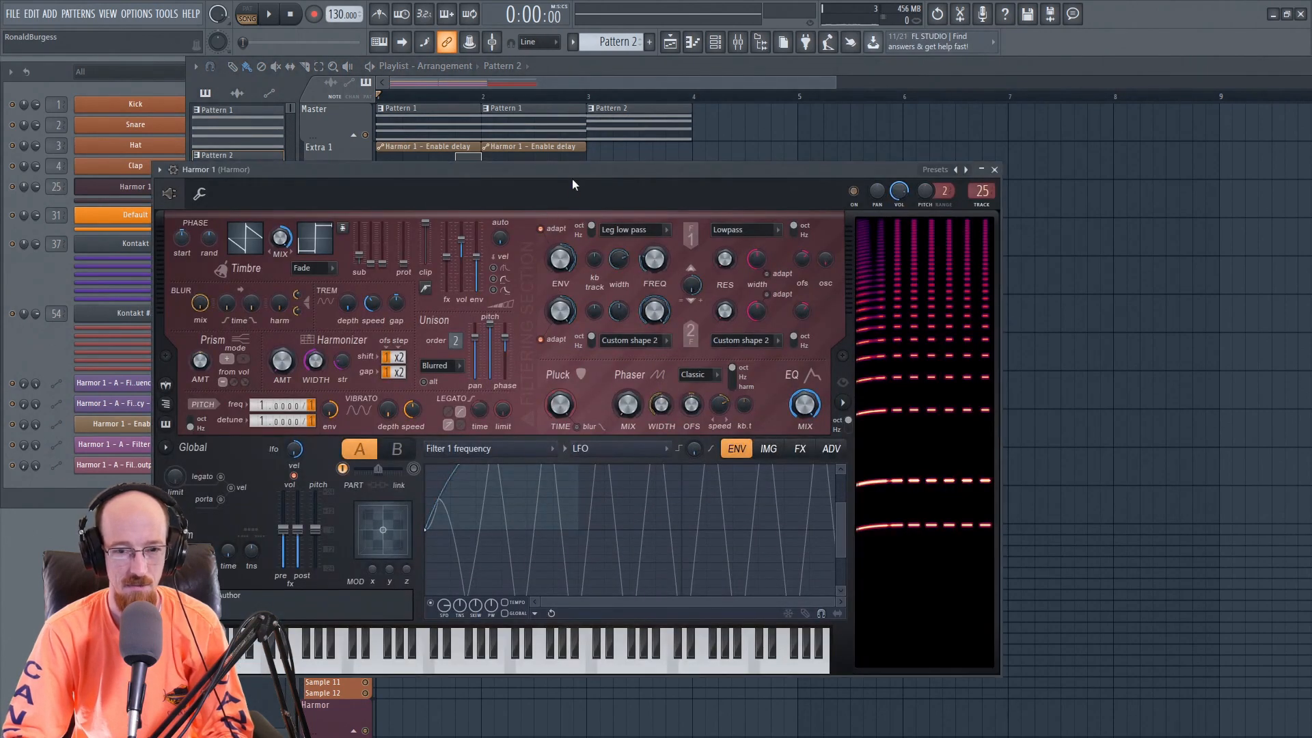
pyautogui.moveTo(575, 175); pyautogui.dragTo(576, 153)
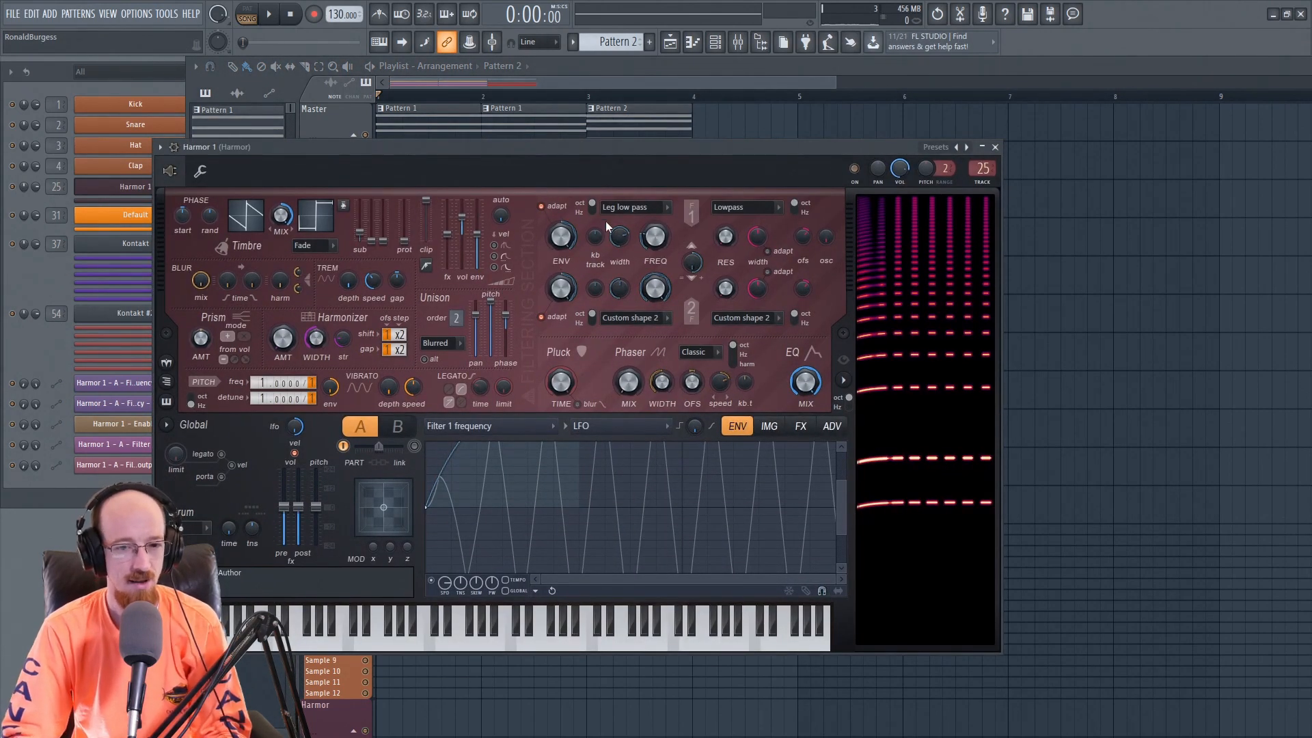
pyautogui.click(765, 433)
pyautogui.click(801, 427)
pyautogui.click(777, 427)
pyautogui.click(738, 427)
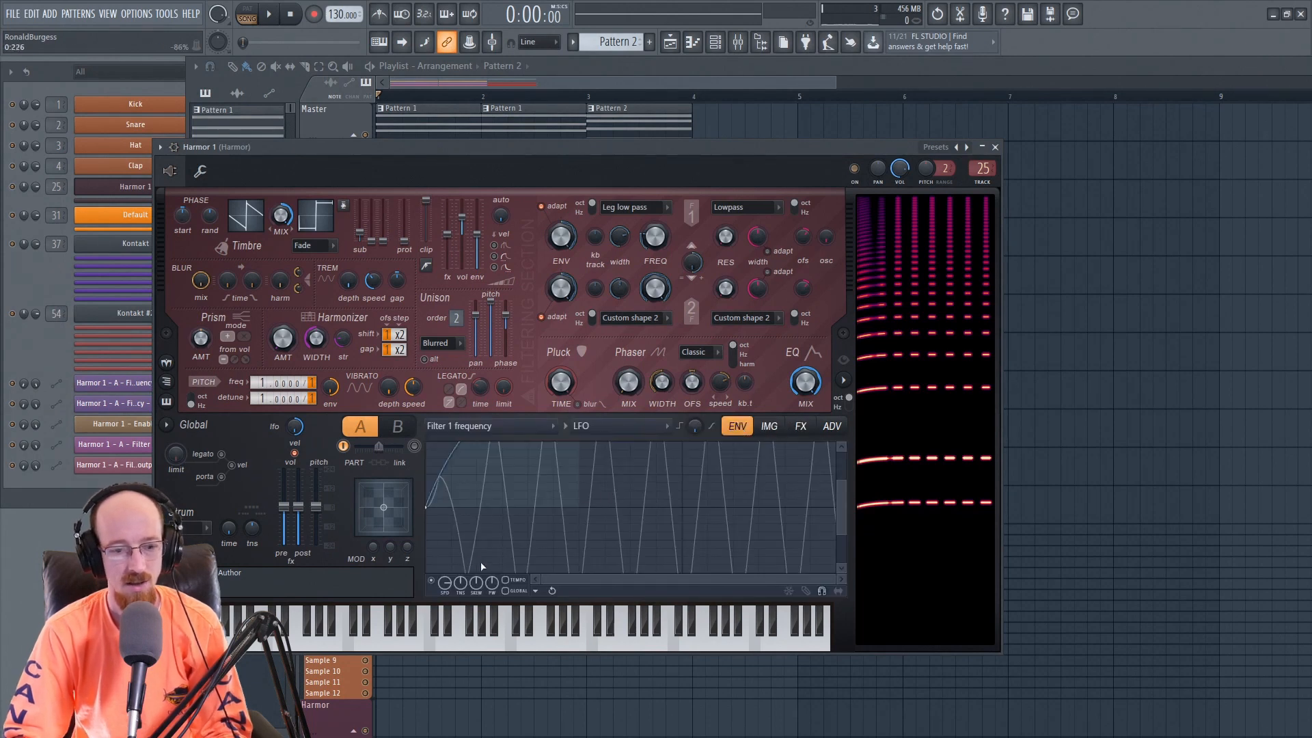
# Step: Try raising the Filter 1 frequency LFO tension to 25% while auditioning the arrangement, and return it to its default
pyautogui.moveTo(457, 583)
pyautogui.mouseDown()
pyautogui.moveTo(457, 612)
pyautogui.moveTo(457, 574)
pyautogui.mouseUp()
pyautogui.press('space')
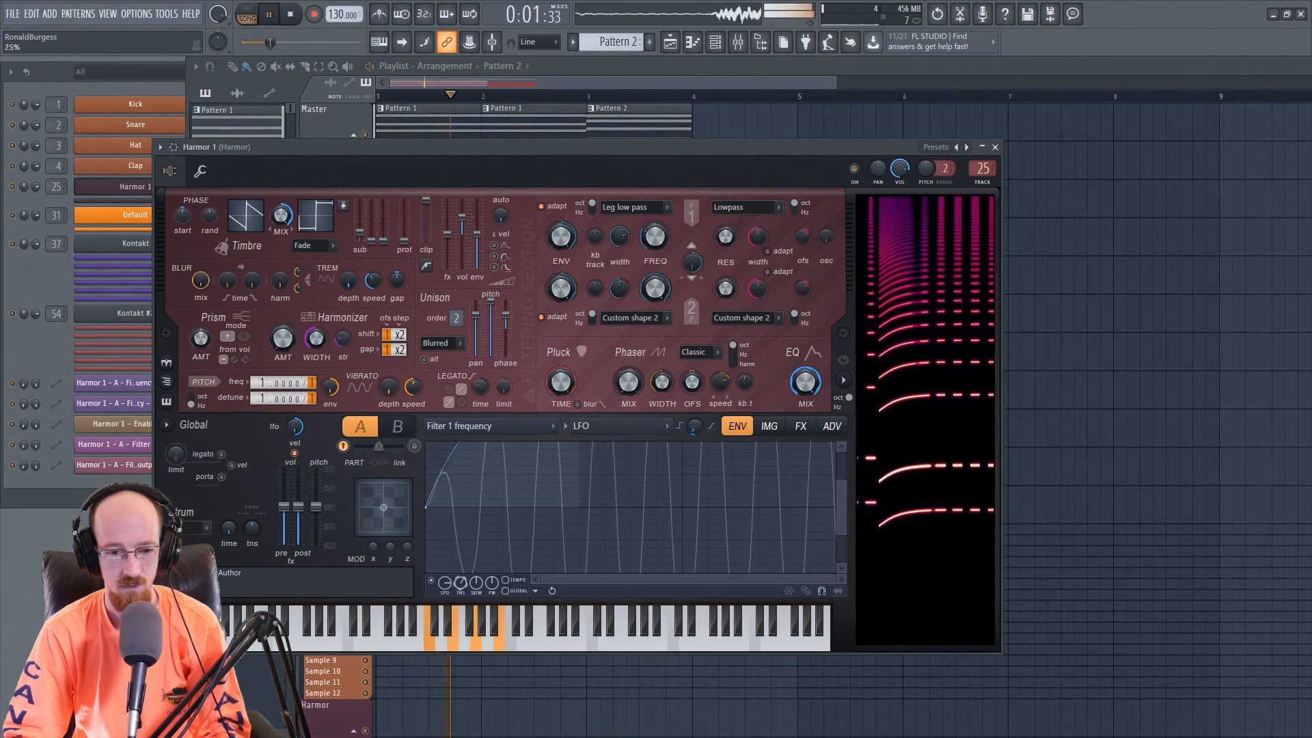
pyautogui.moveTo(477, 589)
pyautogui.mouseDown()
pyautogui.moveTo(478, 561)
pyautogui.moveTo(477, 589)
pyautogui.moveTo(459, 576)
pyautogui.mouseUp()
pyautogui.press('space')
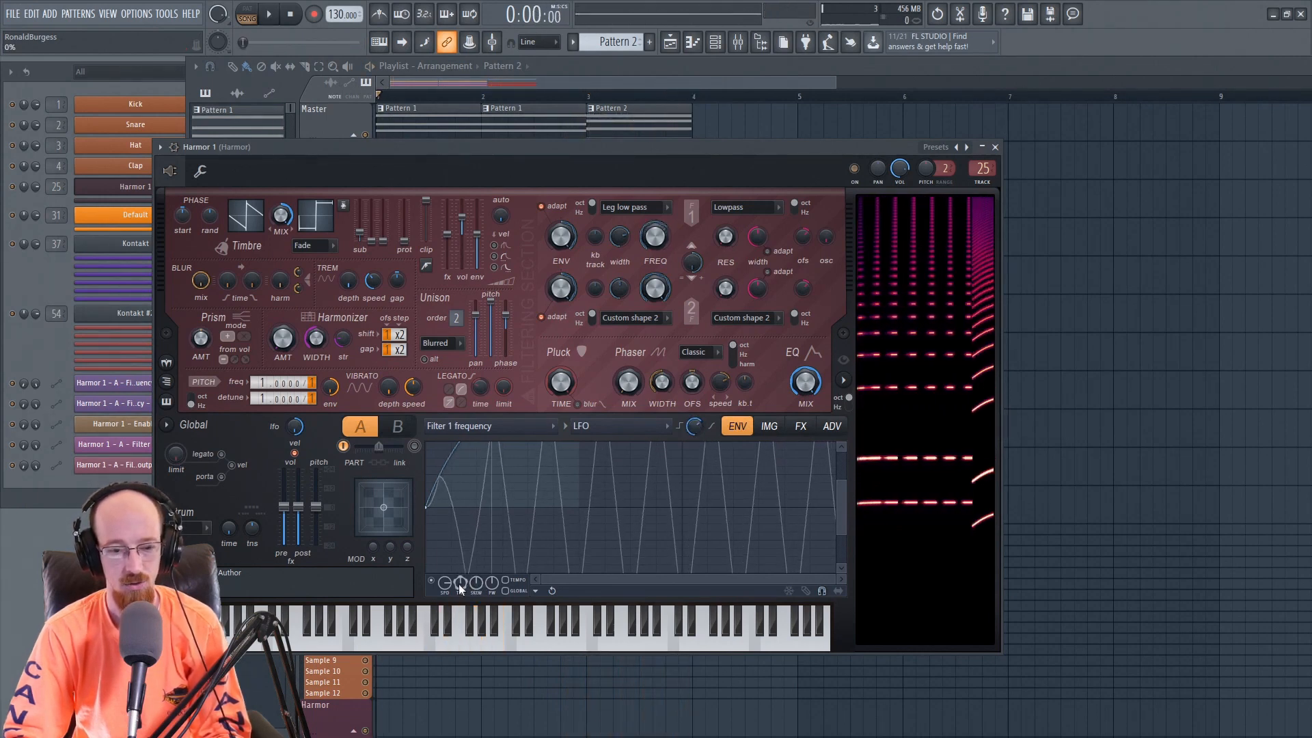
pyautogui.moveTo(640, 146); pyautogui.dragTo(611, 209)
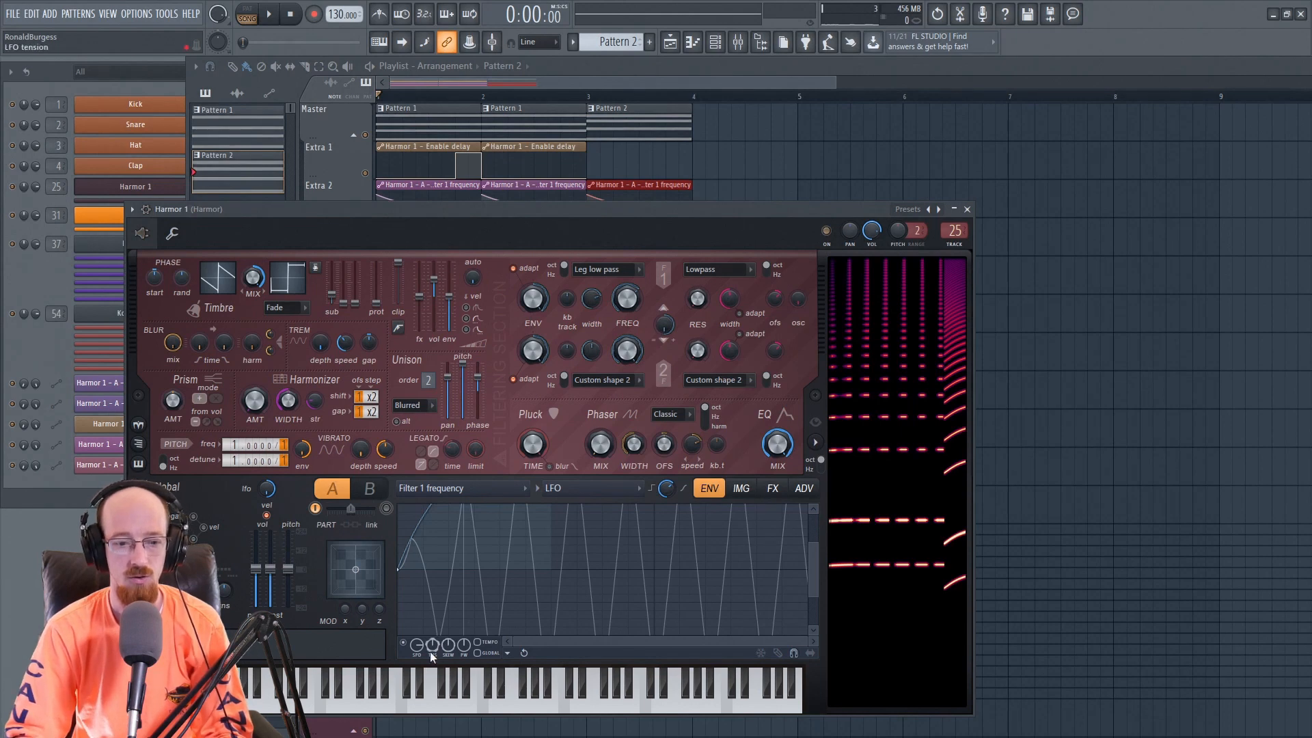
pyautogui.moveTo(697, 219); pyautogui.dragTo(719, 212)
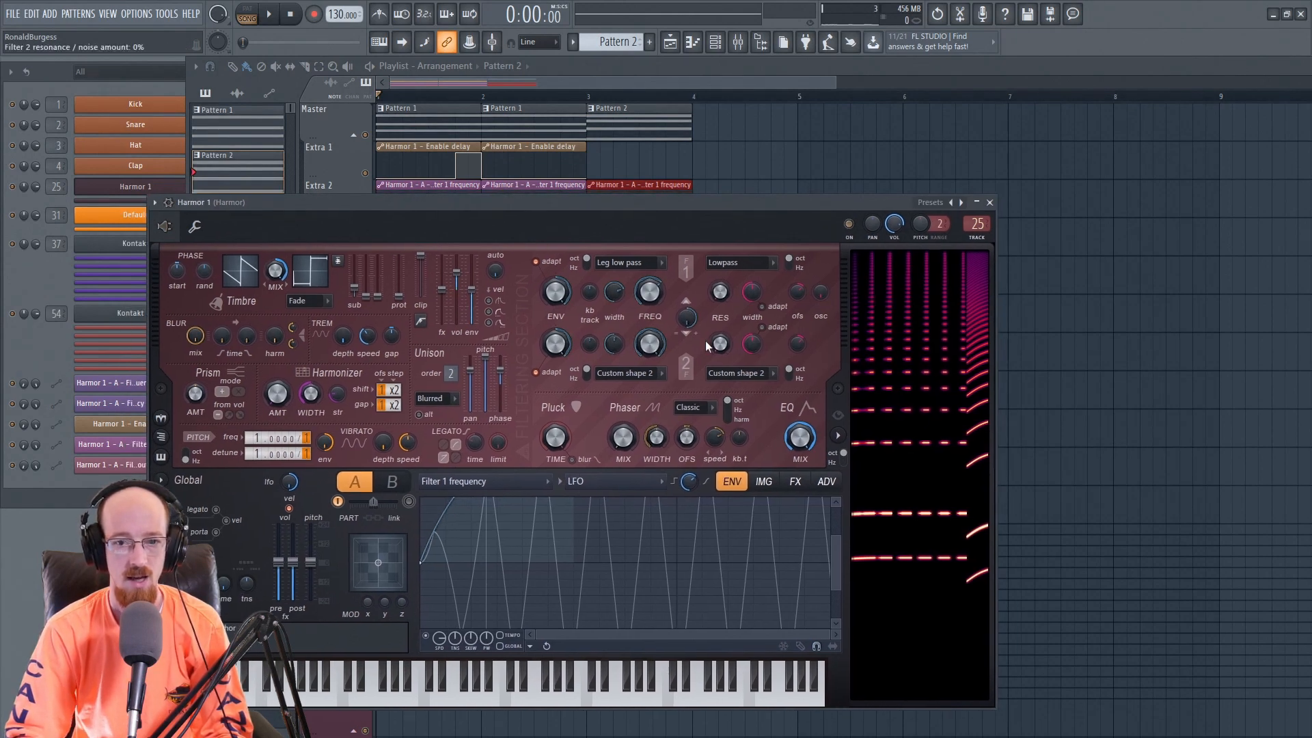